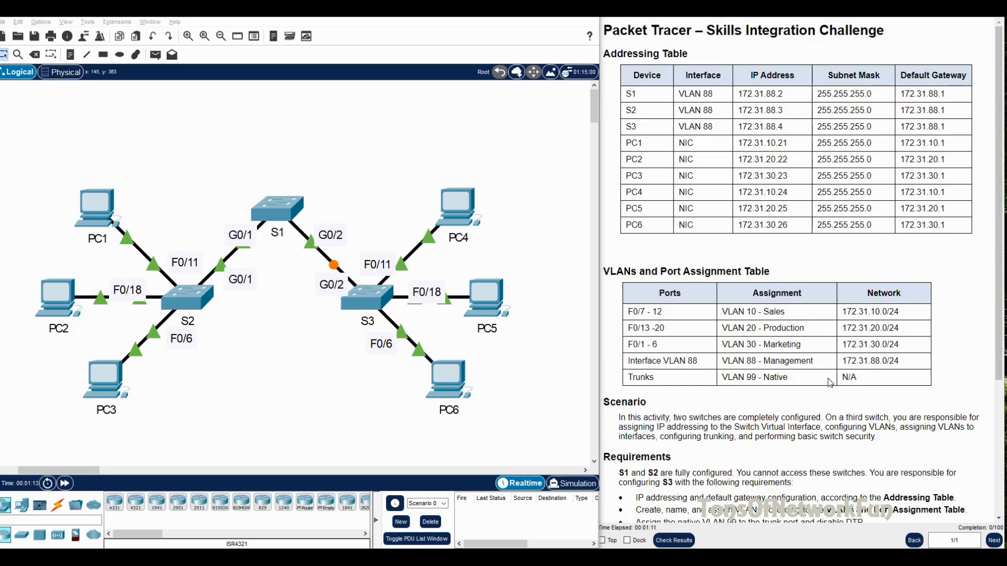
Step: Review the Requirements and S3's addressing row in the instructions, then bring up switch S3's window
scroll(632, 357, down, 3)
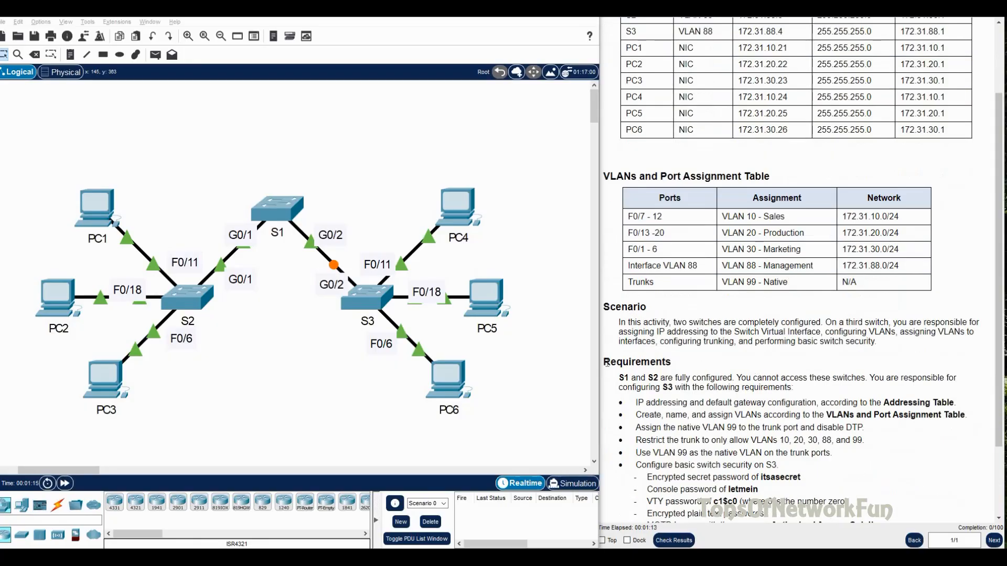
drag(605, 363, 673, 364)
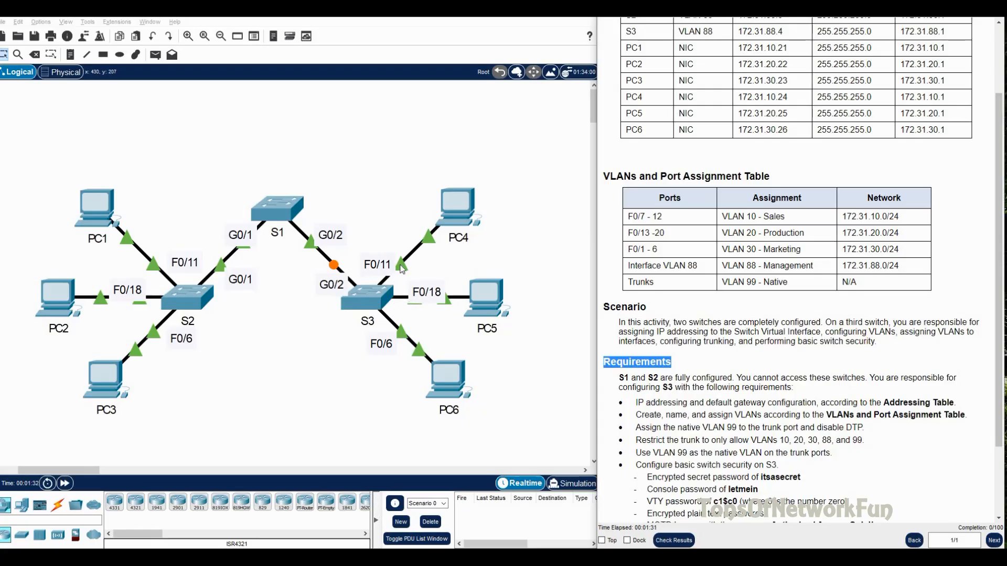
click(646, 405)
drag(636, 405, 955, 403)
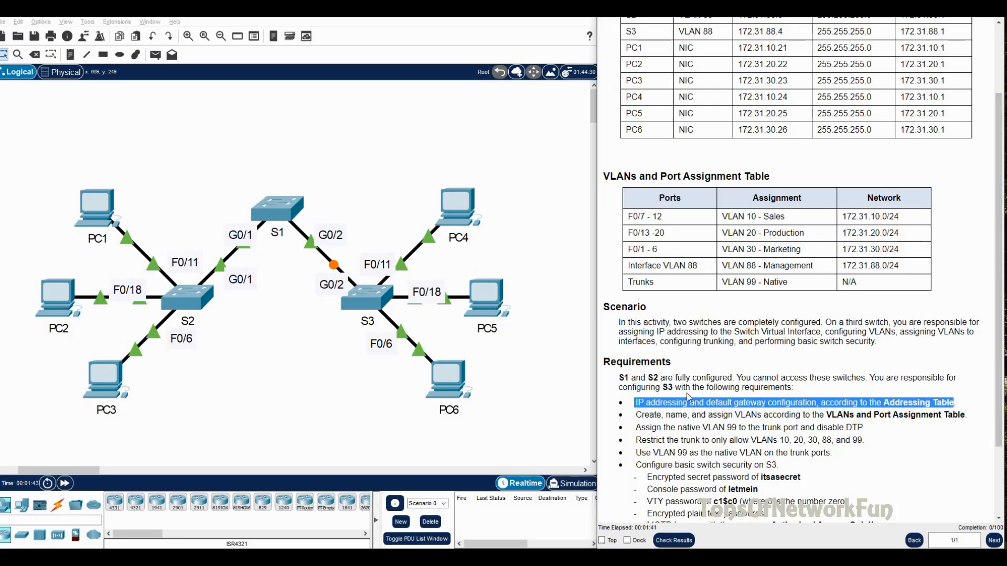
scroll(716, 367, up, 1)
scroll(716, 365, up, 1)
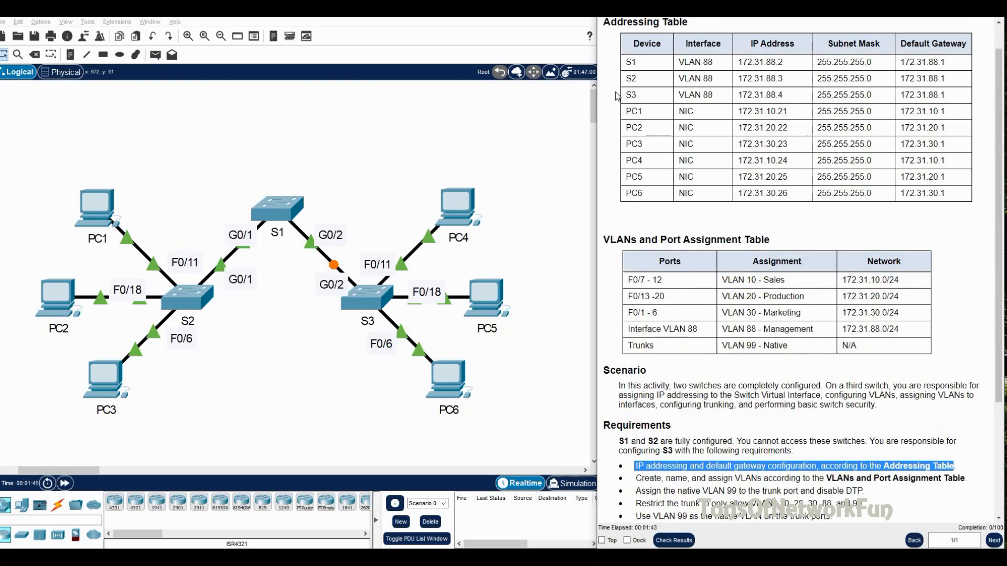
drag(623, 96, 790, 103)
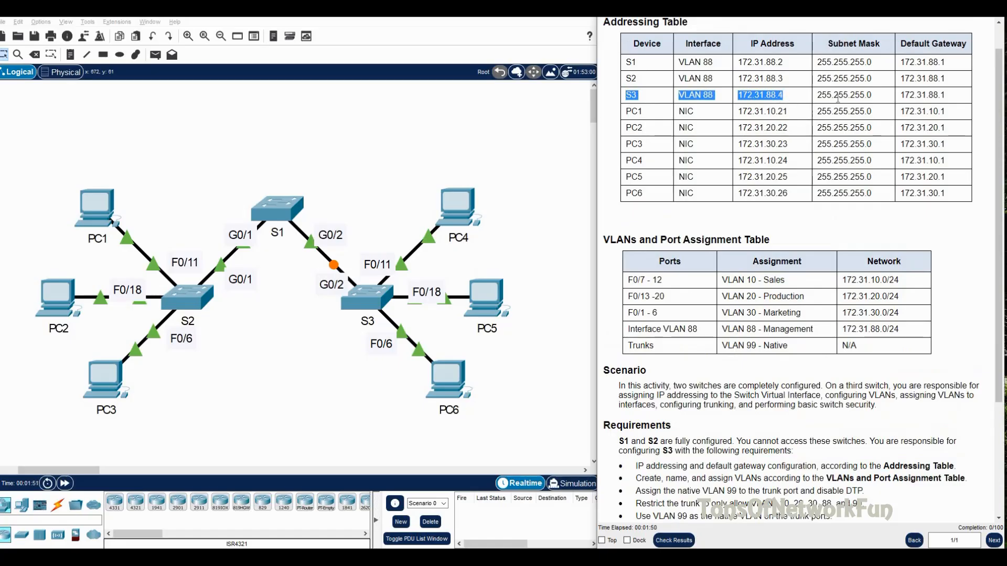
click(352, 291)
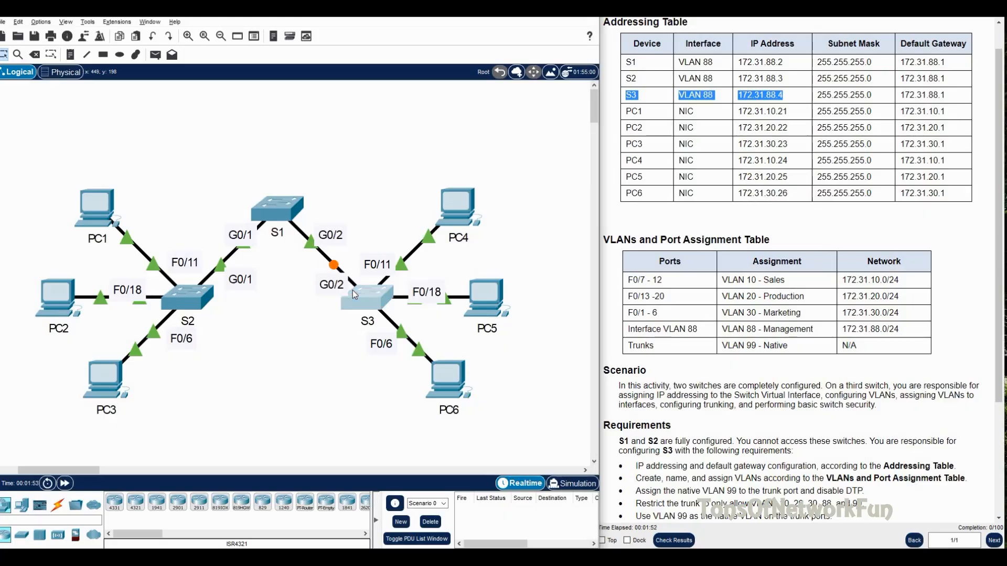
Step: In S3's CLI, enter configuration mode and address interface VLAN 88 as 172.31.88.4 255.255.255.0
drag(290, 89, 276, 83)
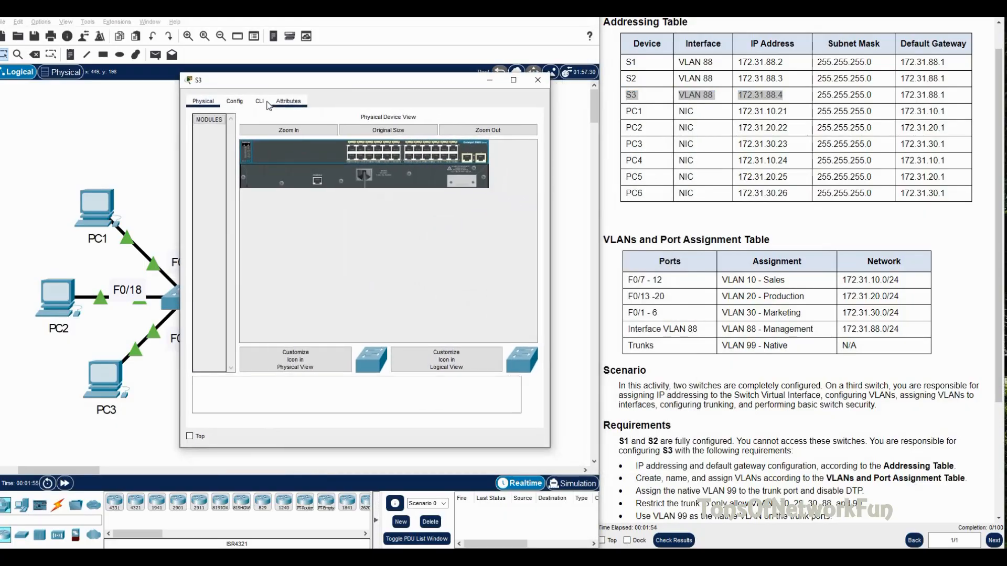
click(260, 101)
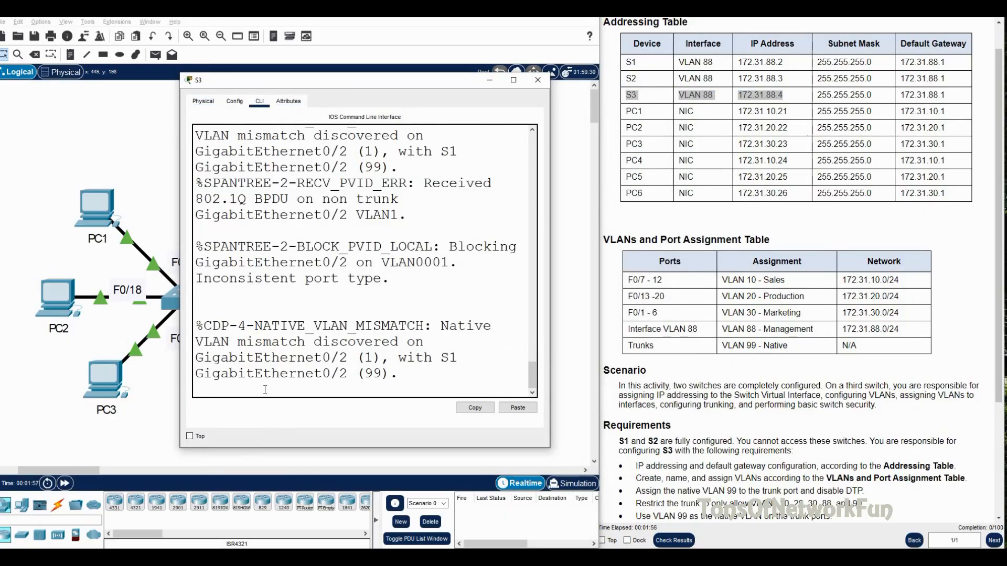
key(Return)
text(e)
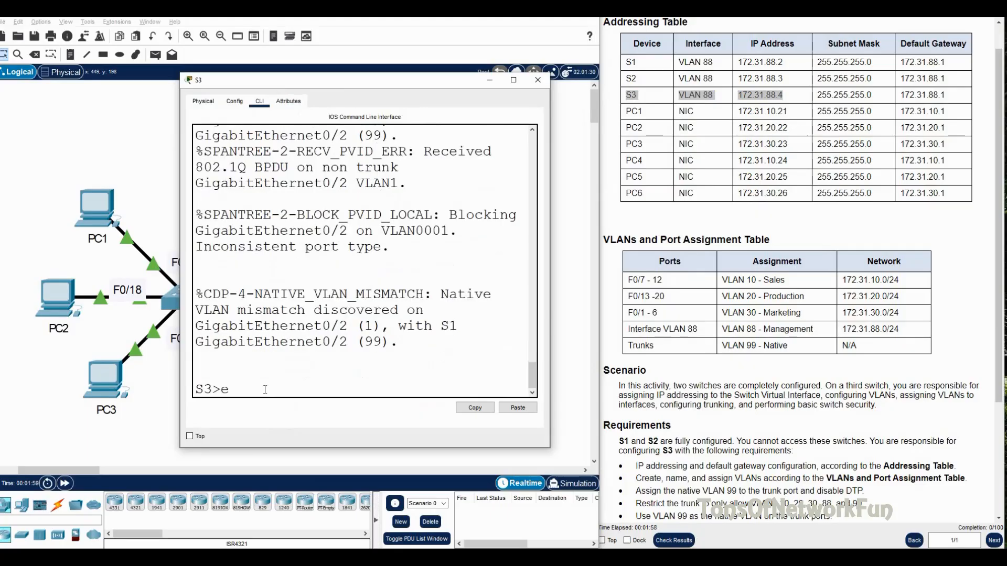
text(n)
key(Return)
text(conf t)
key(Return)
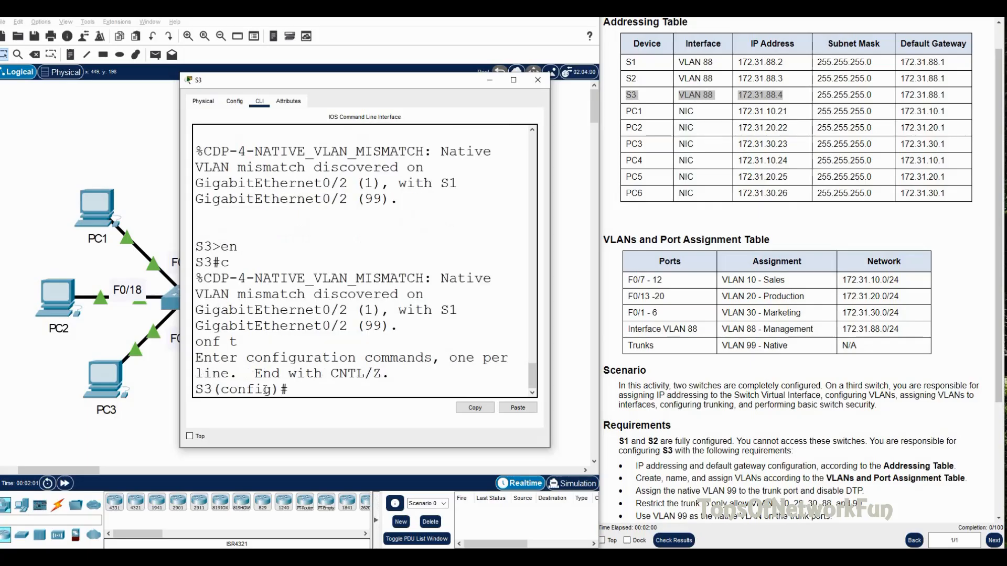
text(int VLAN 88)
key(Return)
text(ip add)
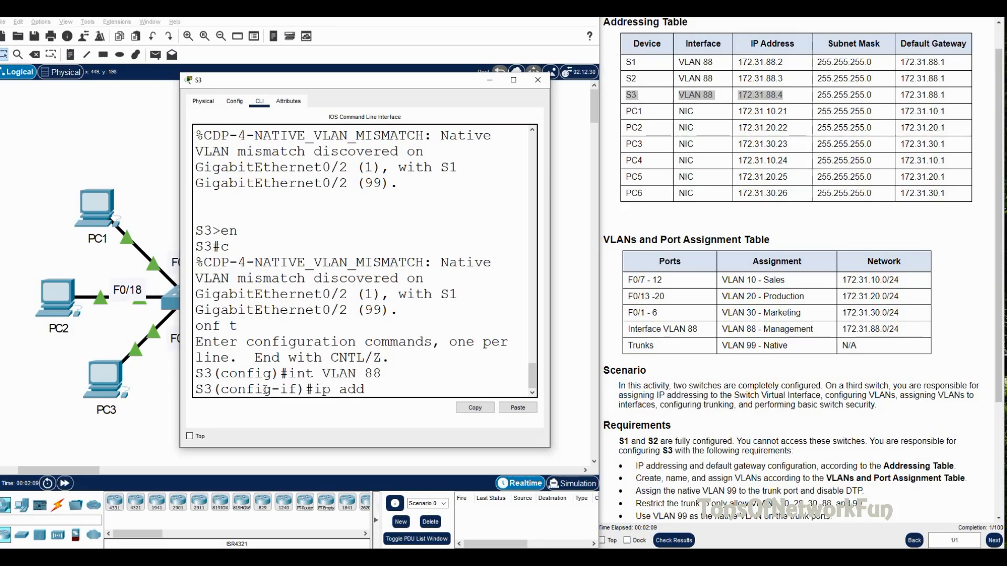
text( 172.31.88.4 255.255.255.0)
key(Return)
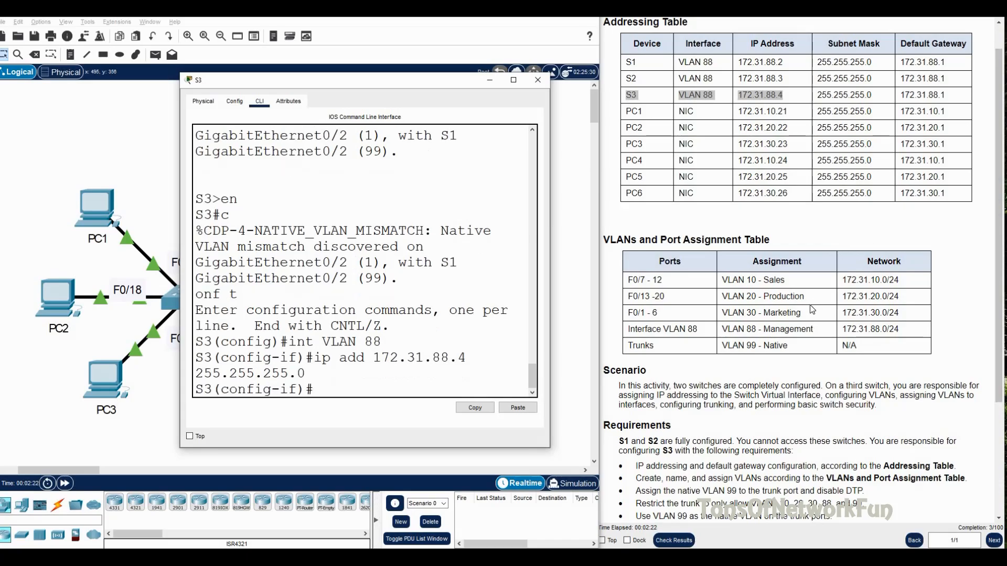
Step: Return to global mode and set S3's default gateway to 172.31.88.1
scroll(812, 309, down, 1)
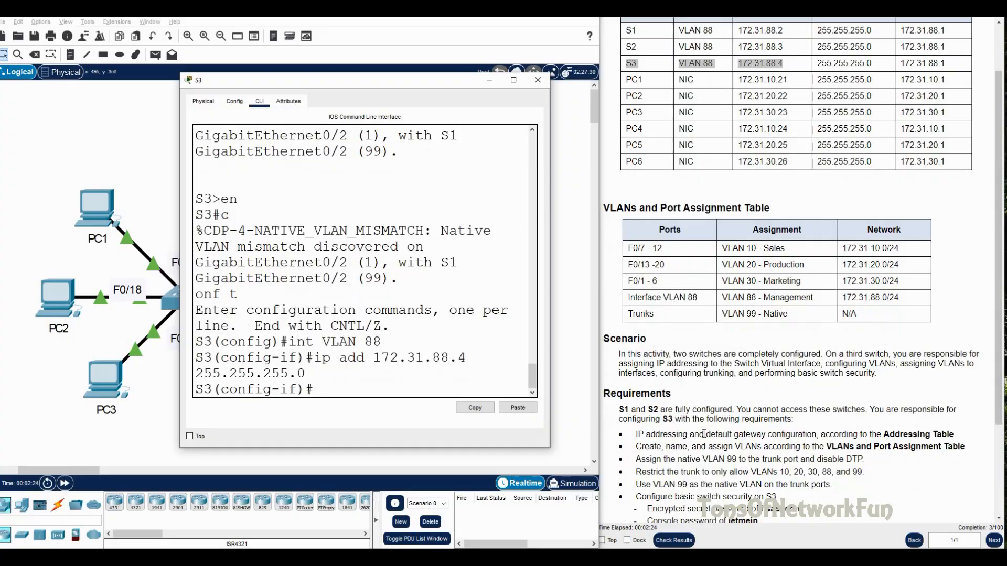
drag(705, 434, 763, 436)
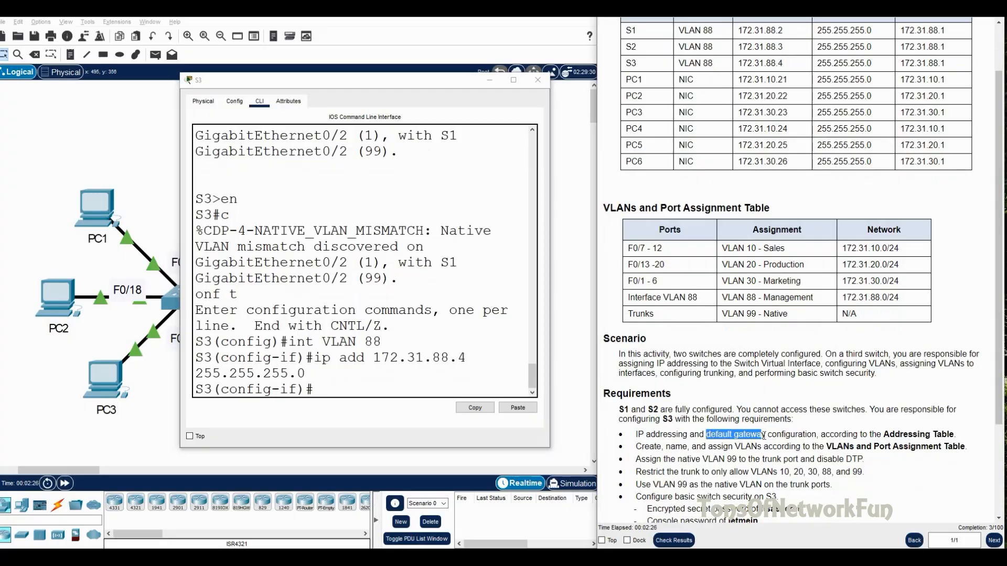
click(435, 313)
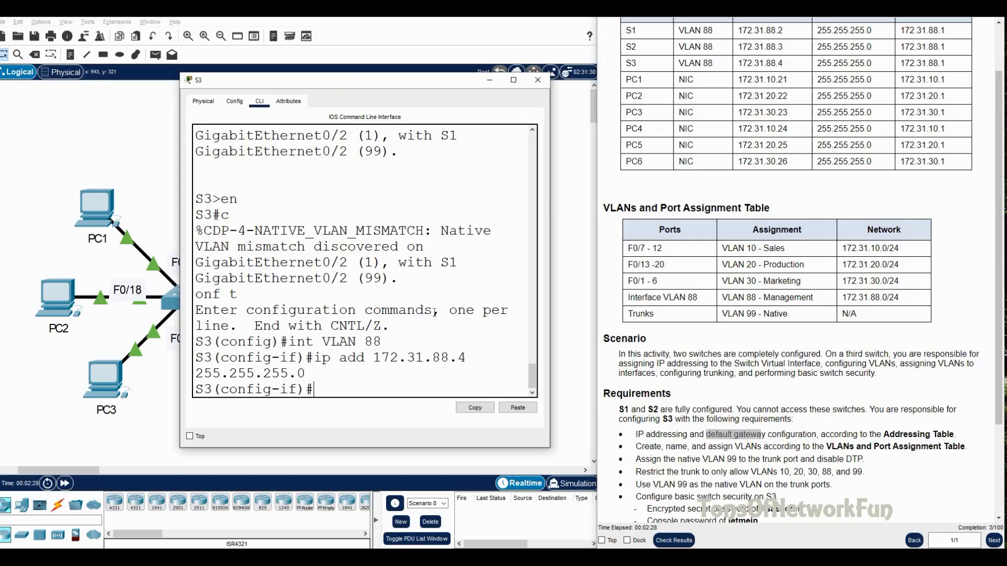
text(exit)
key(Return)
text(ip de)
key(Tab)
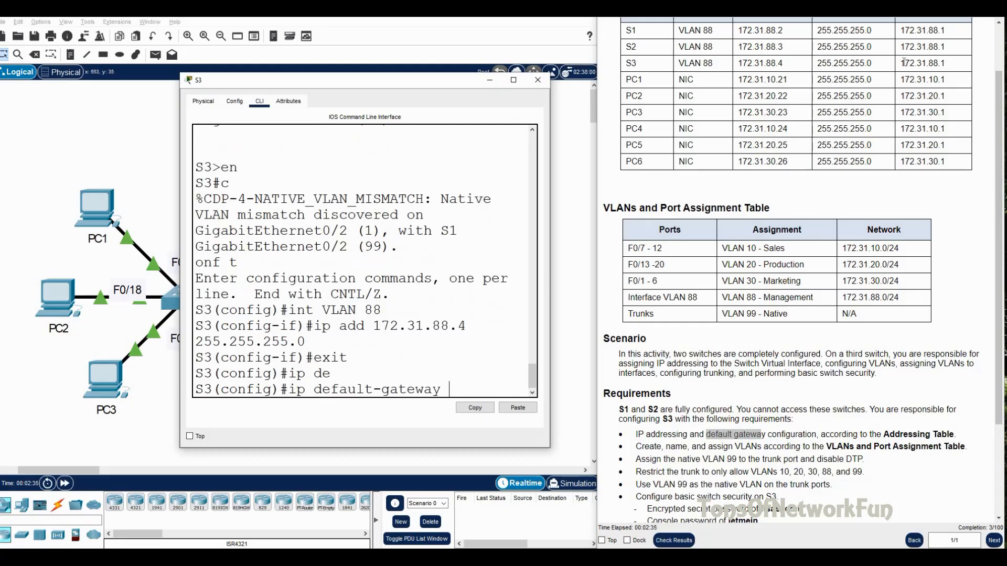
drag(900, 63, 949, 63)
click(469, 390)
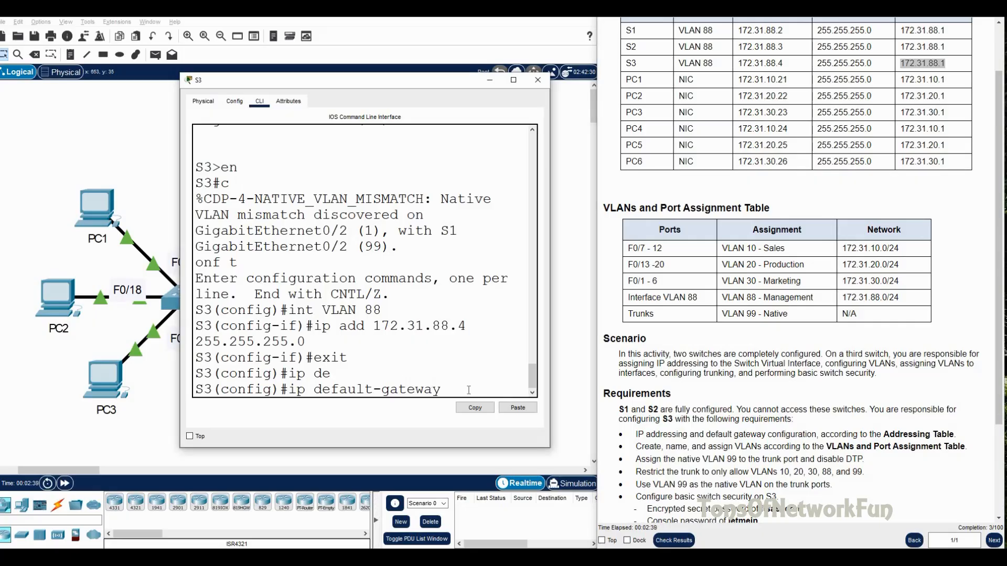
text(172.31.88.1)
key(Return)
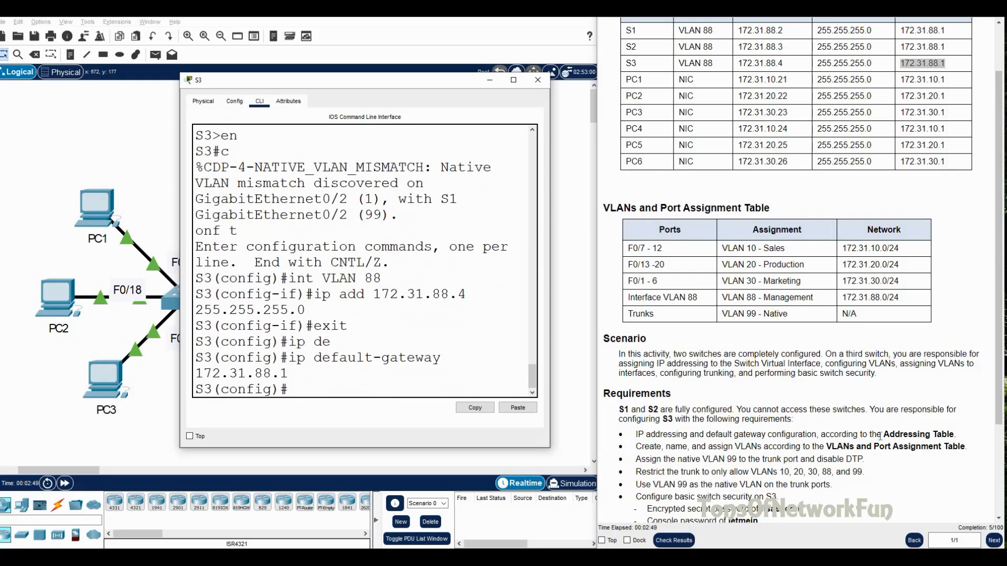
Step: Check the VLAN requirements, then create VLAN 10 named Sales on S3
click(653, 446)
drag(639, 446, 980, 452)
drag(723, 250, 789, 295)
click(317, 387)
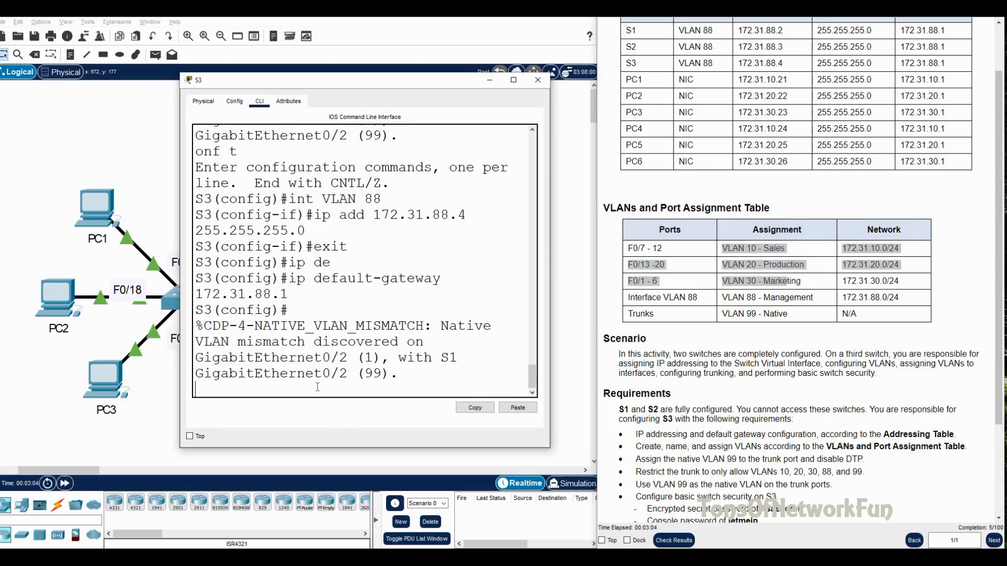
key(Return)
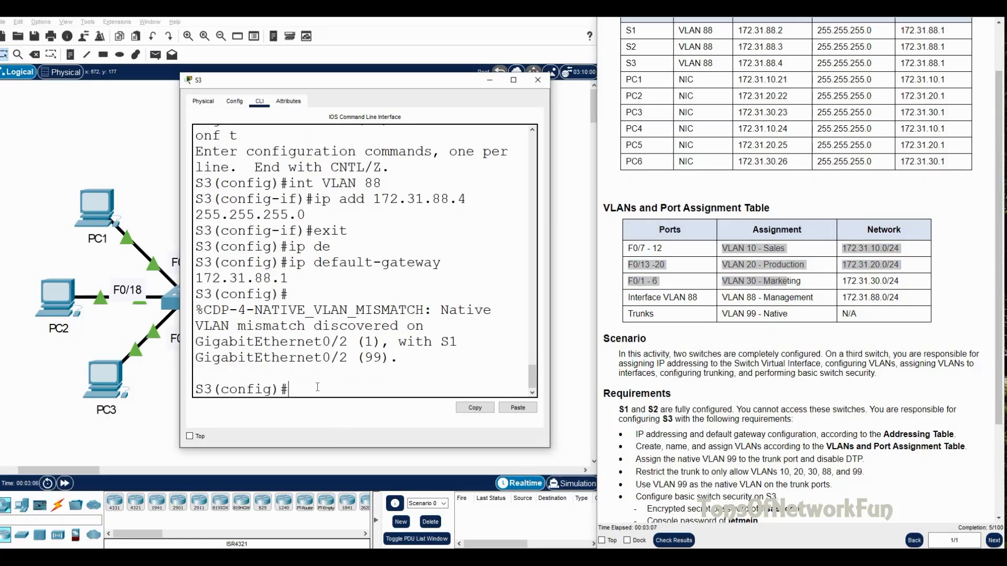
drag(721, 248, 785, 249)
click(312, 392)
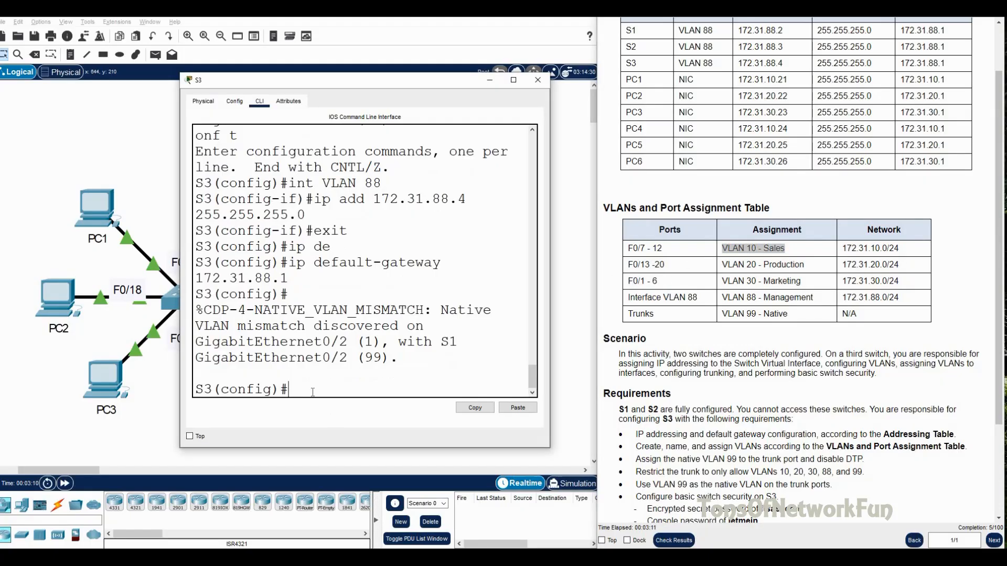
text(VLAN 10)
key(Return)
text(name Sales)
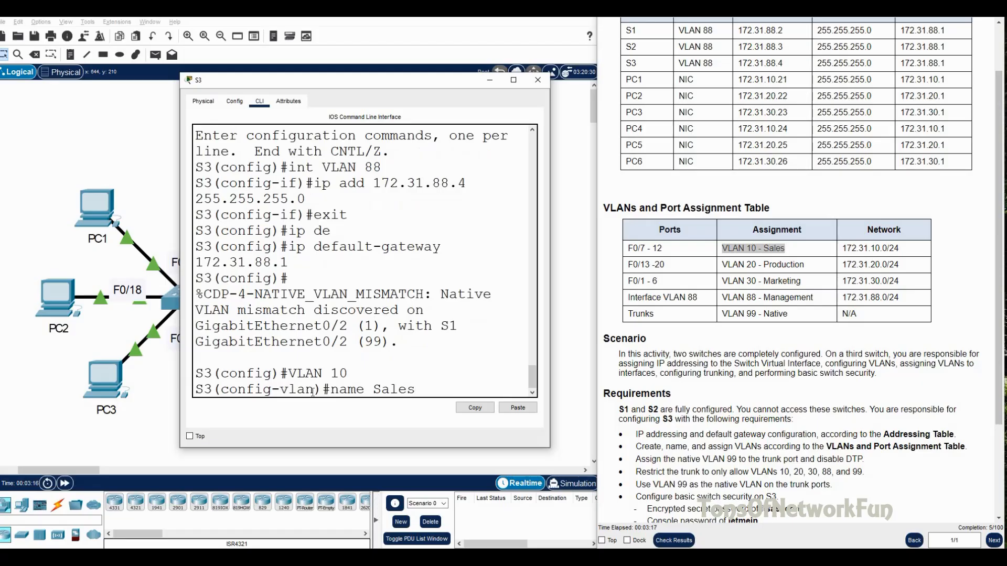
key(Return)
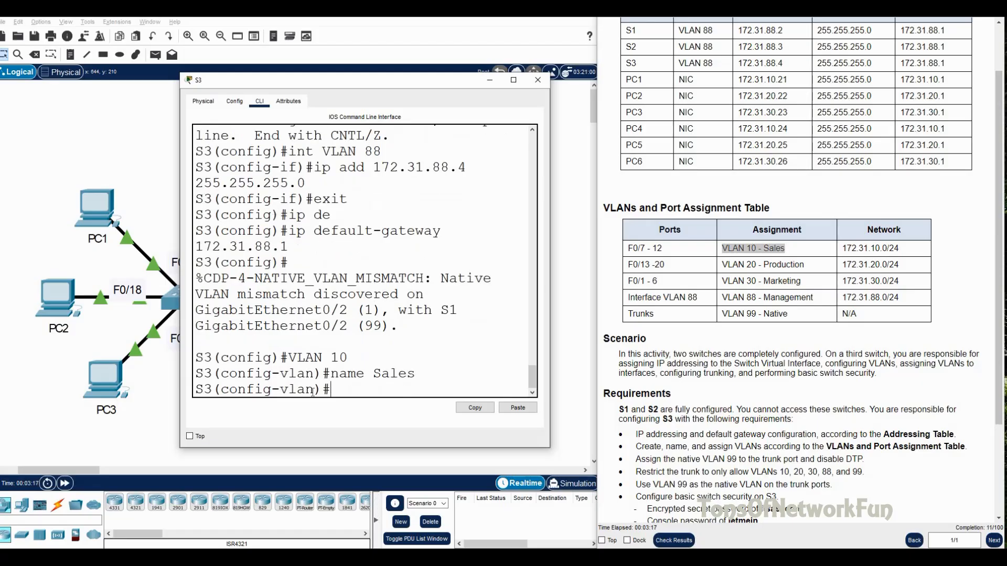
Step: Exit VLAN configuration and select interface range F0/7-12
click(667, 254)
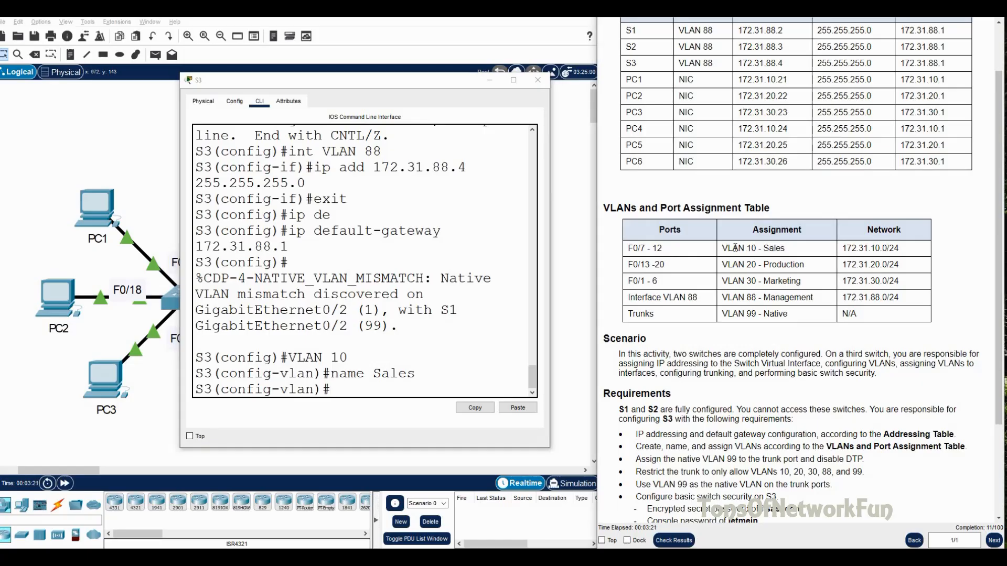
double_click(655, 248)
click(364, 393)
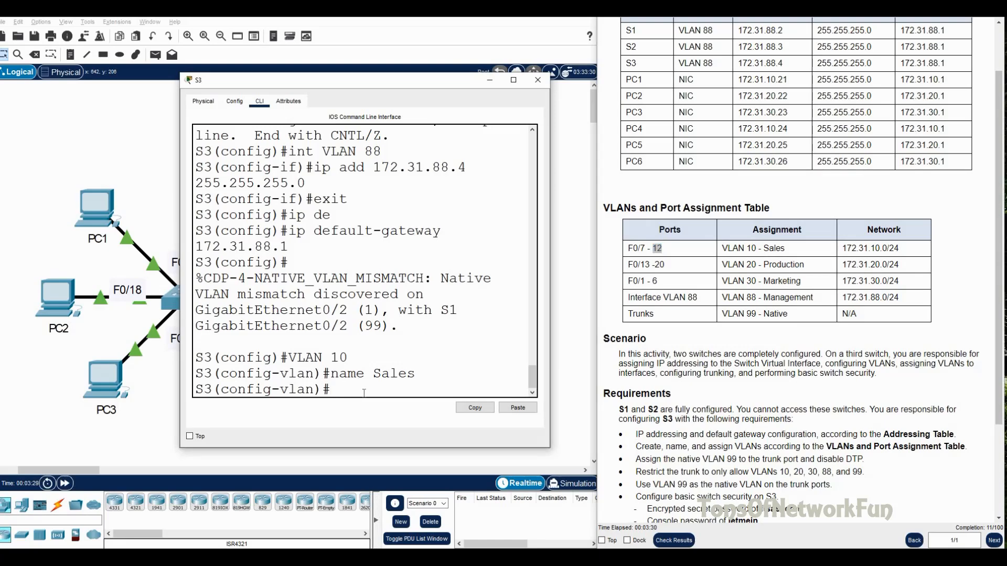
text(exit)
key(Return)
text(int ra)
key(Tab)
text(f)
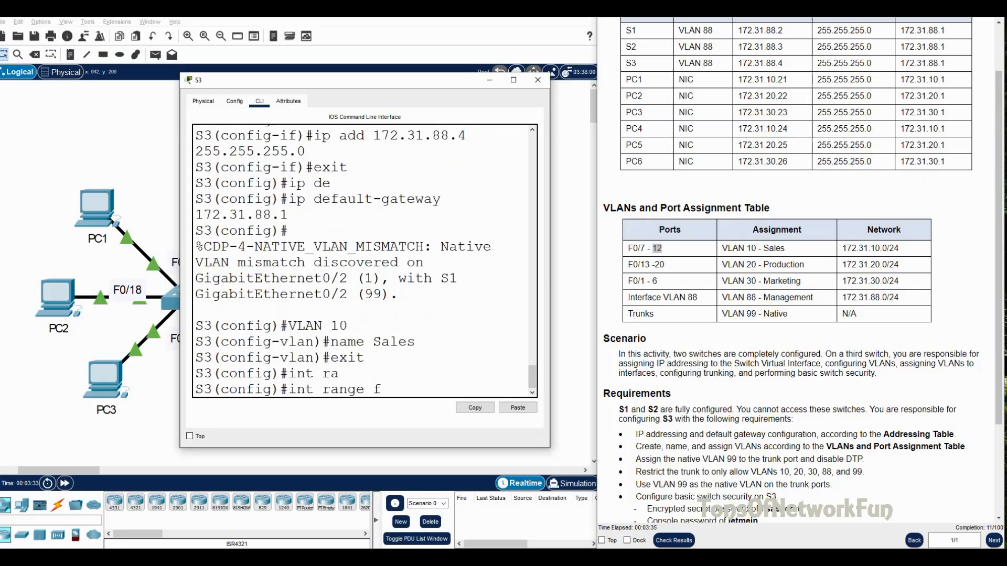
text(0/7-12)
key(Return)
Step: Set ports F0/7-12 to switchport mode access
text(s)
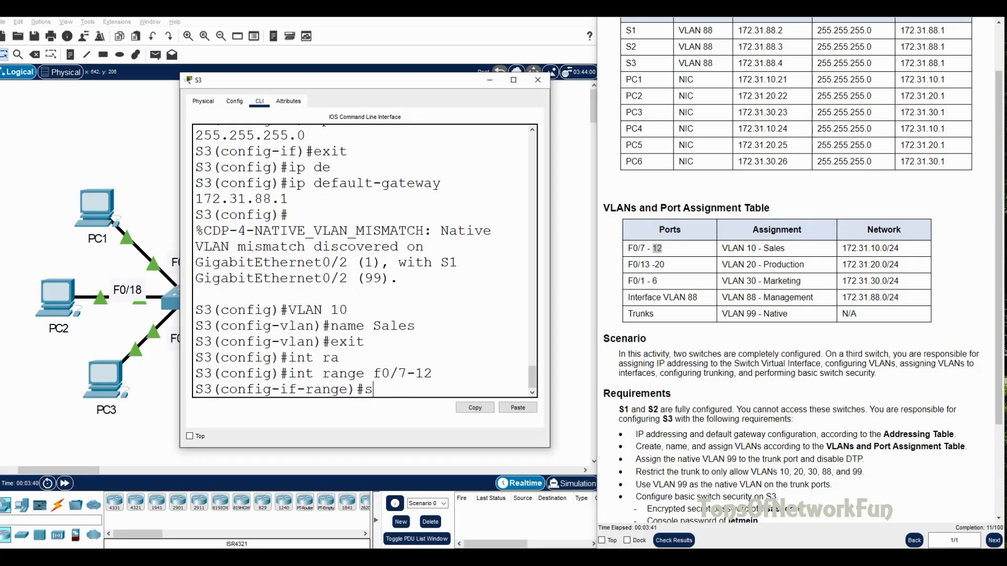
text(w)
key(Tab)
text(m)
key(Tab)
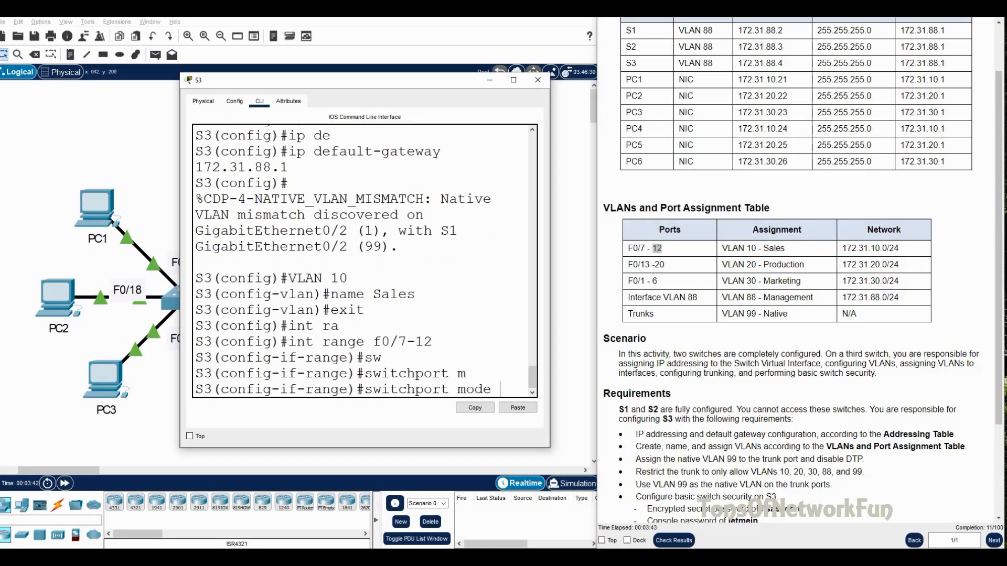
drag(344, 84, 245, 73)
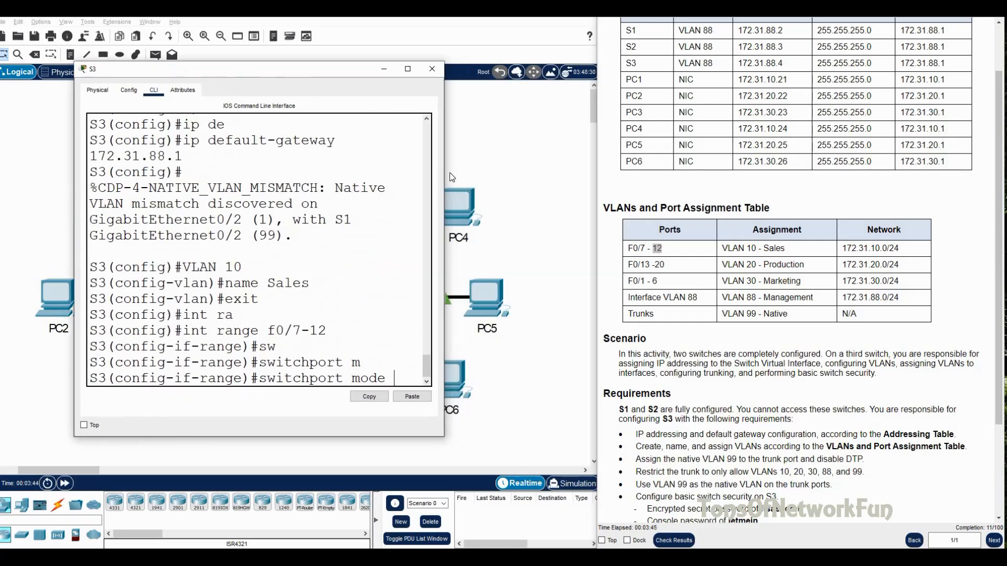
drag(443, 174, 561, 195)
text(a)
key(Tab)
key(Return)
Step: Assign ports F0/7-12 to access VLAN 10 and leave range configuration
text(sw)
key(Tab)
text(ac)
key(Tab)
text(VLAN 10)
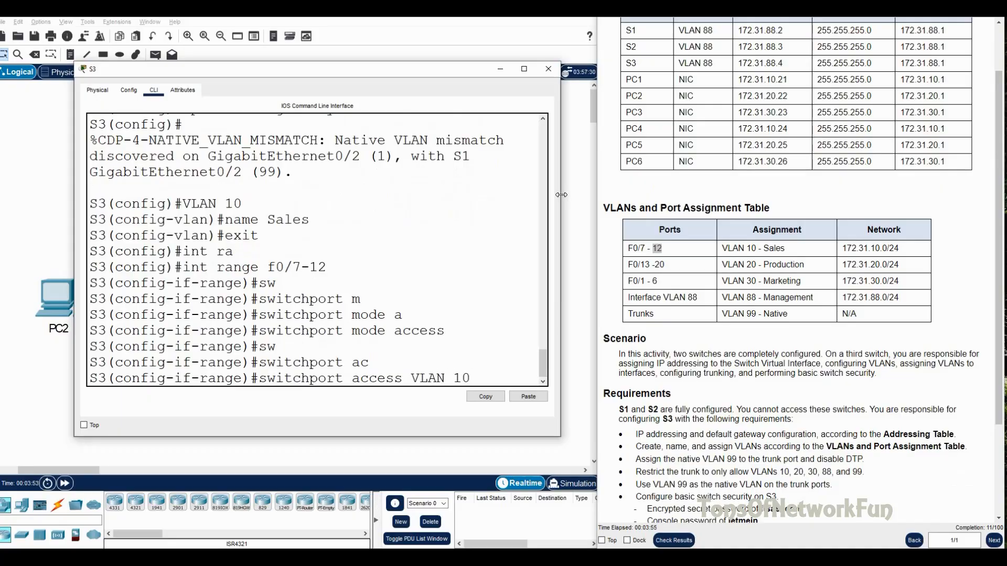
key(Return)
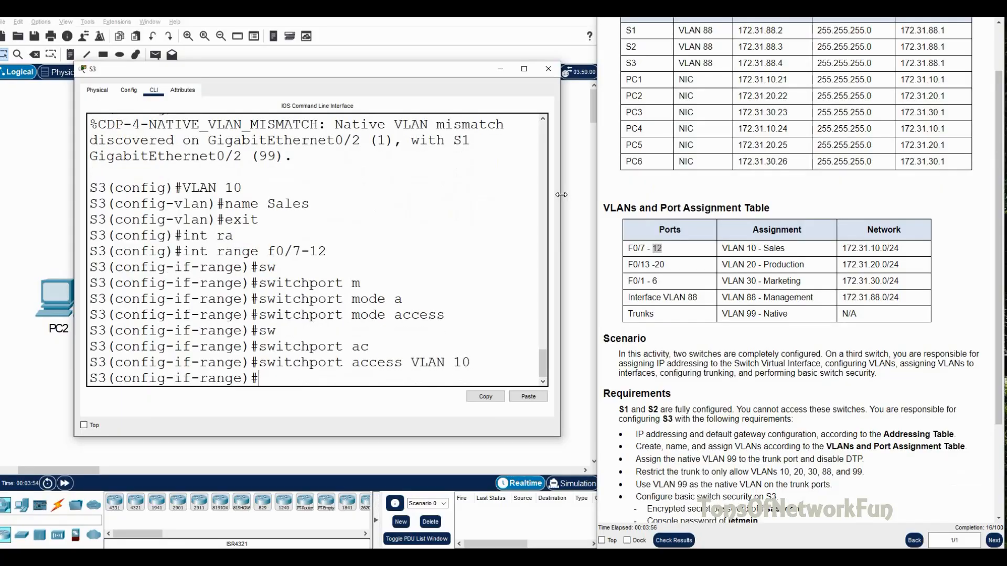
double_click(733, 264)
drag(757, 268, 805, 275)
click(298, 382)
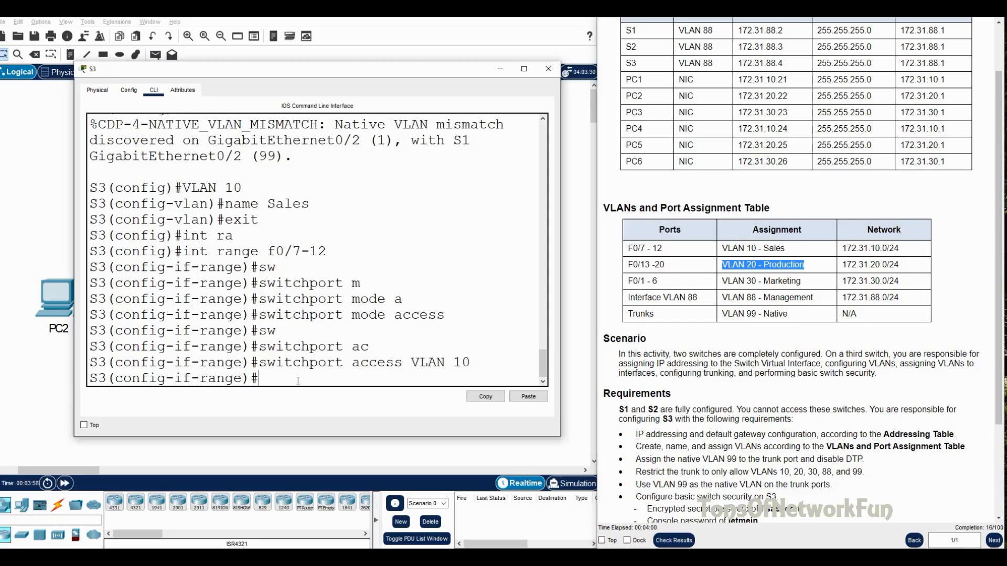
text(ex)
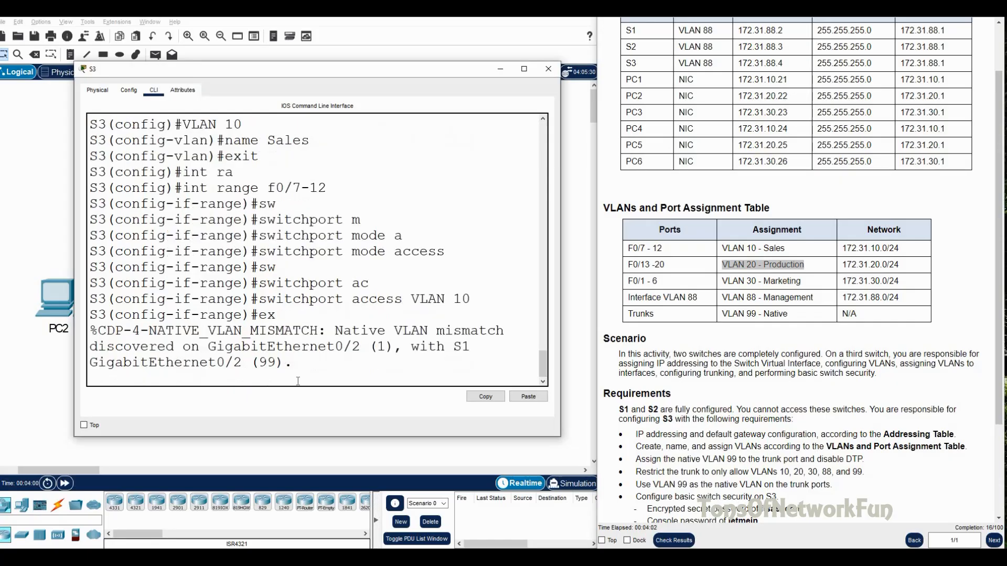
text(it)
key(Return)
Step: Create VLAN 20 named Production and return to global configuration
text(VLAN 20)
key(Return)
text(s)
key(BackSpace)
text(name Prod)
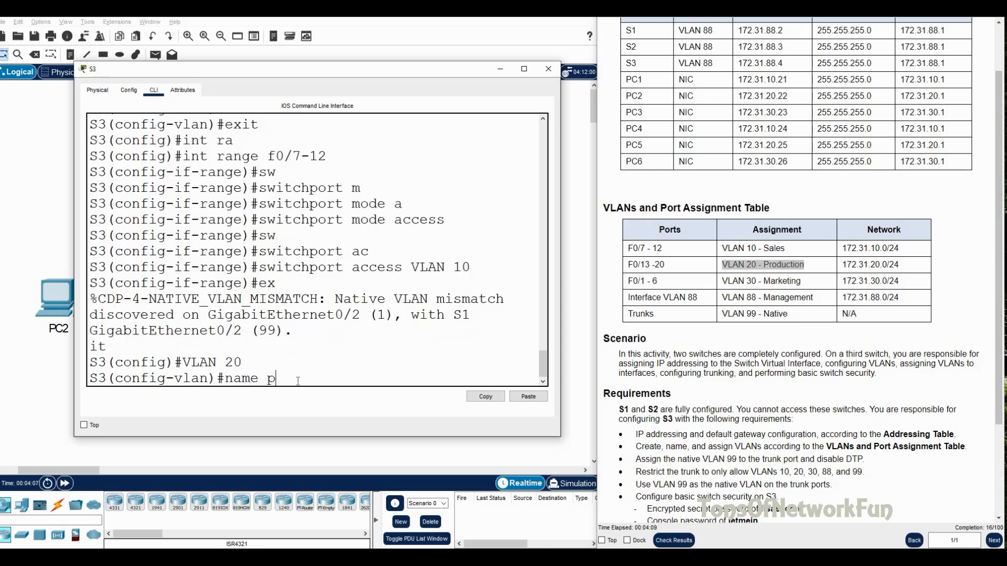
text(uction)
key(Return)
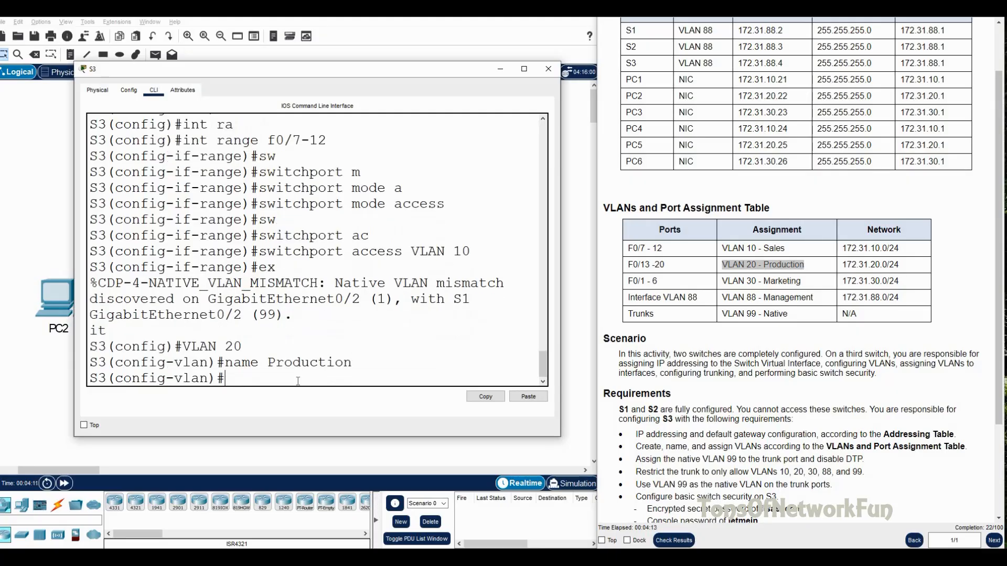
drag(665, 265, 624, 269)
click(272, 384)
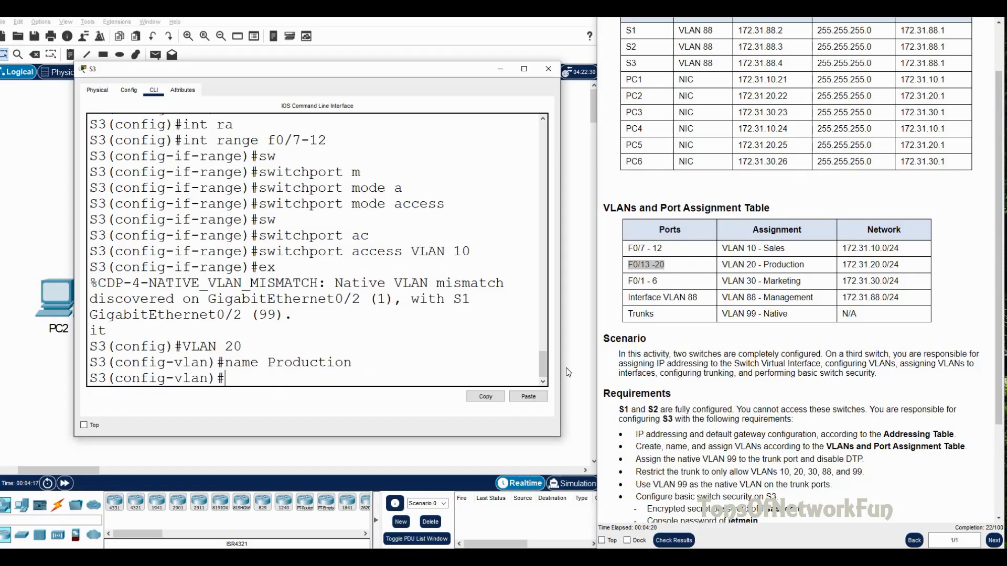
text(xit)
key(Return)
Step: Select interface range F0/13-20, backing out of a mistaken F0/1 entry
text(int ra)
key(Tab)
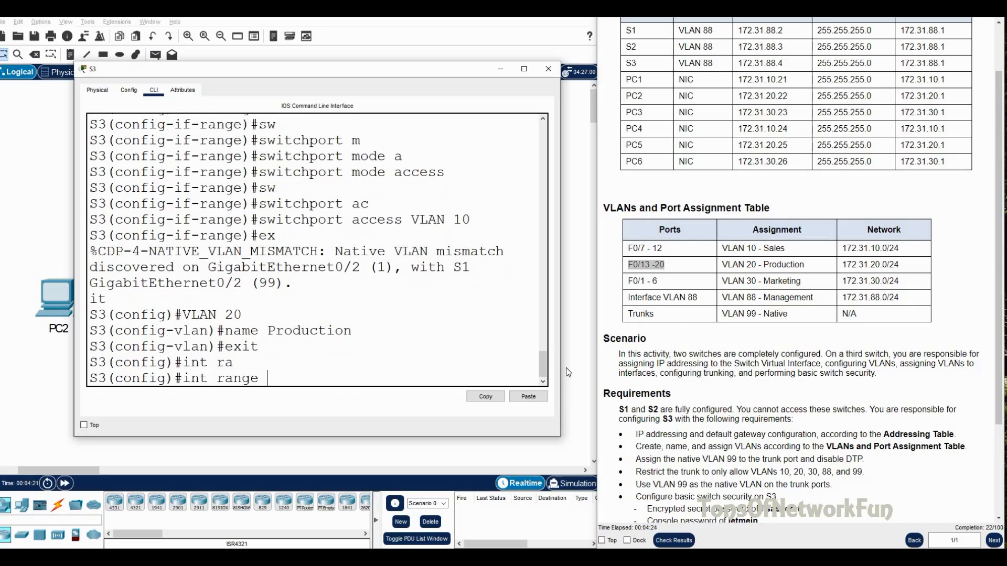
text(f0/1)
key(Return)
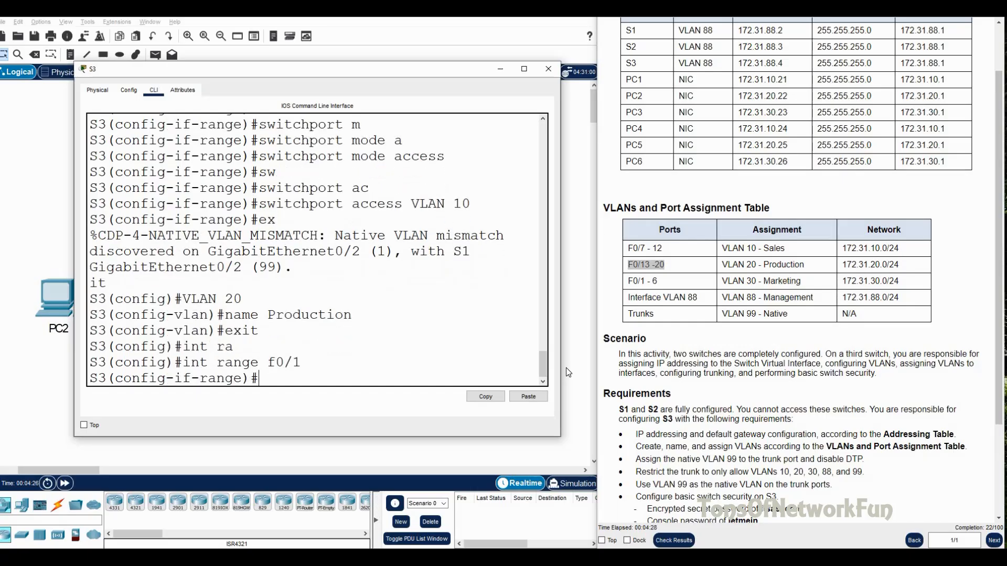
text(exit)
key(Return)
text(int ra)
key(Tab)
text(f)
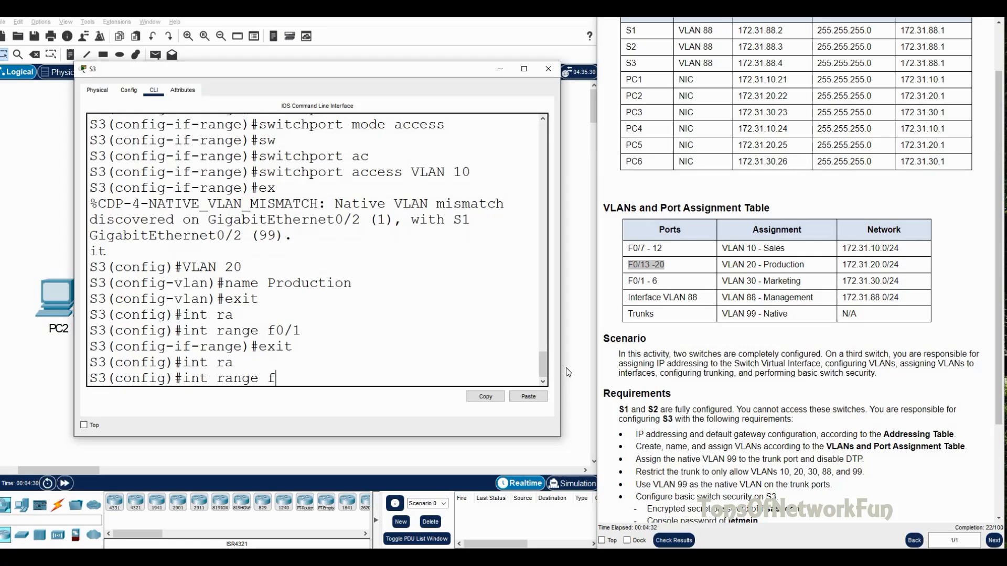
text(0/13-20)
key(Return)
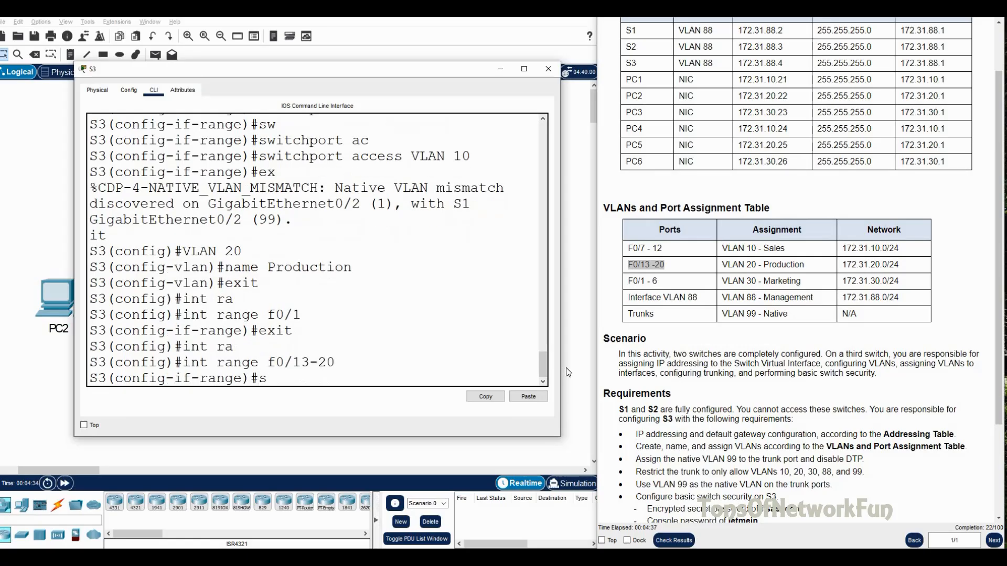
Step: Set ports F0/13-20 to switchport mode access
text(switchport)
key(Tab)
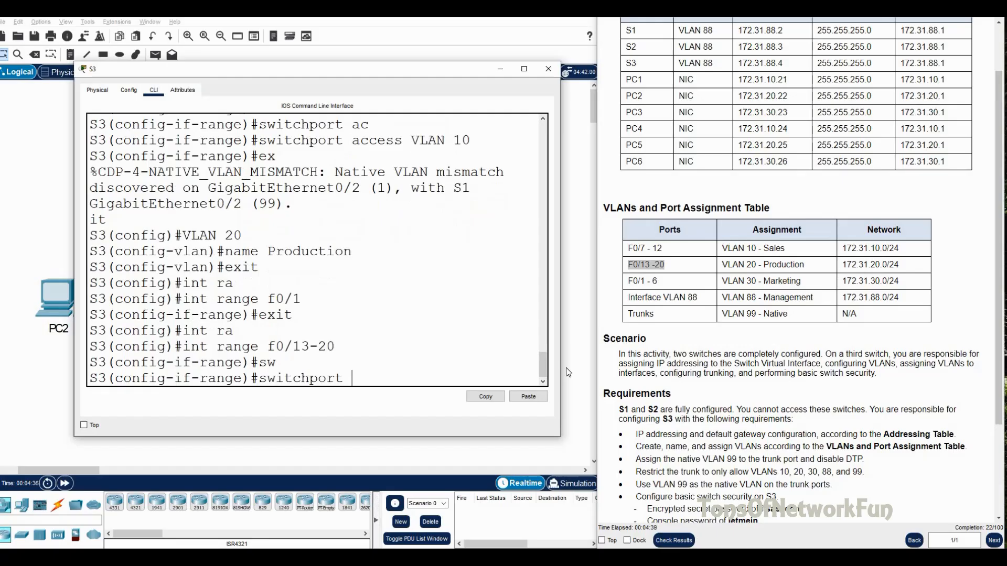
text(,p)
key(Tab)
key(BackSpace)
key(BackSpace)
text(mo)
key(Tab)
text(ac)
key(Tab)
key(Return)
Step: Assign ports F0/13-20 to access VLAN 20 and leave range configuration
text(sw)
key(Tab)
text(ac)
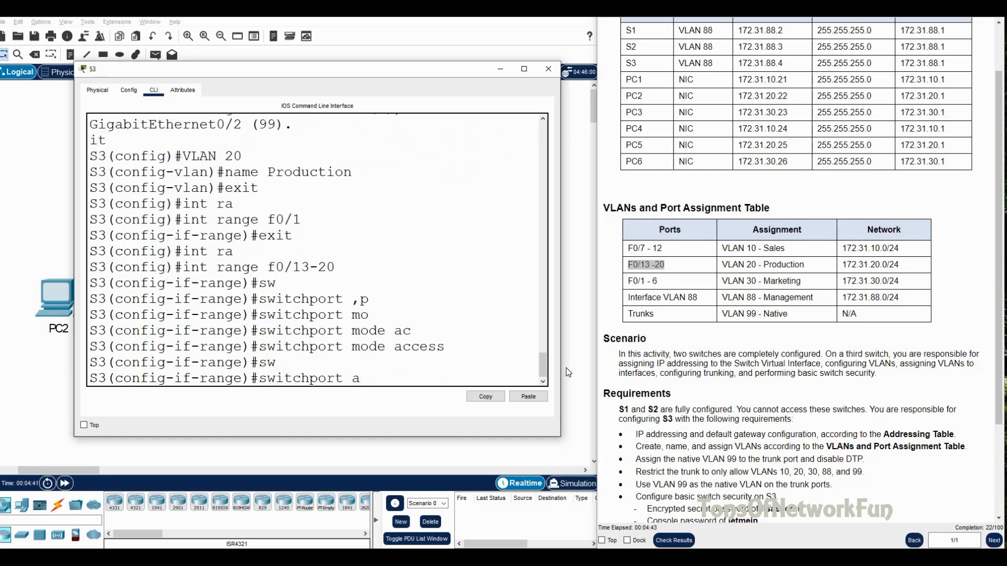
key(Tab)
text(VLAN 20)
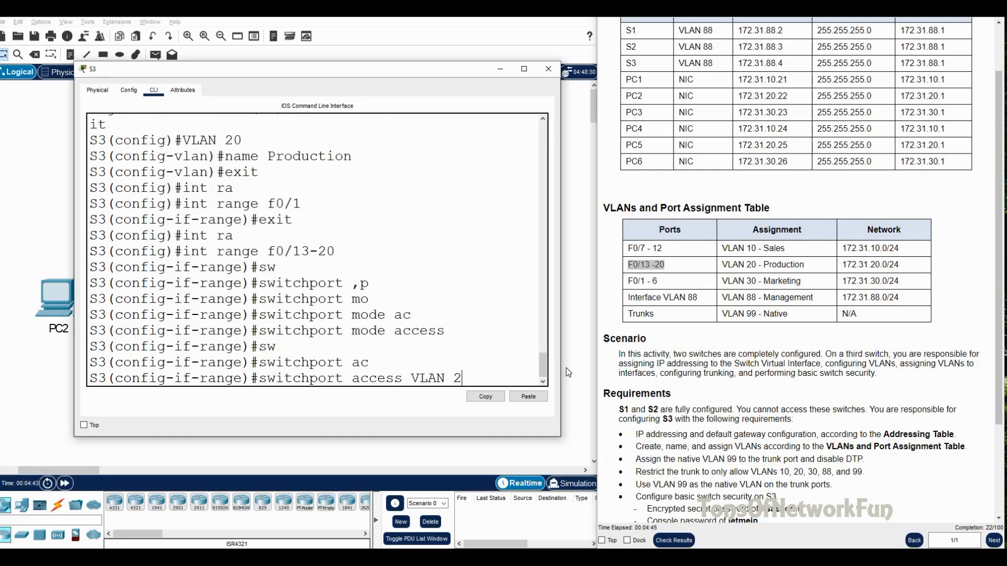
key(Return)
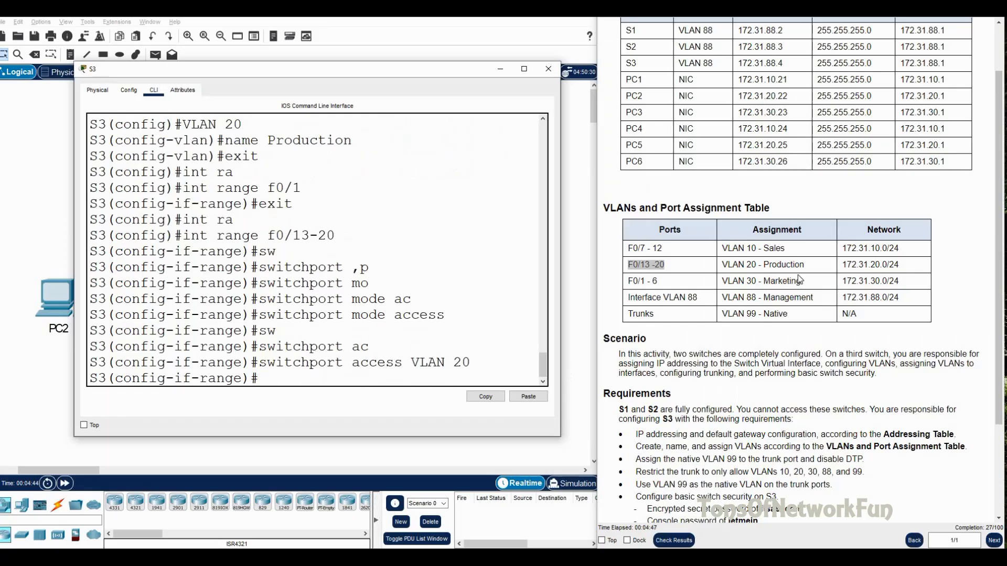
drag(723, 281, 801, 281)
click(341, 377)
text(exit)
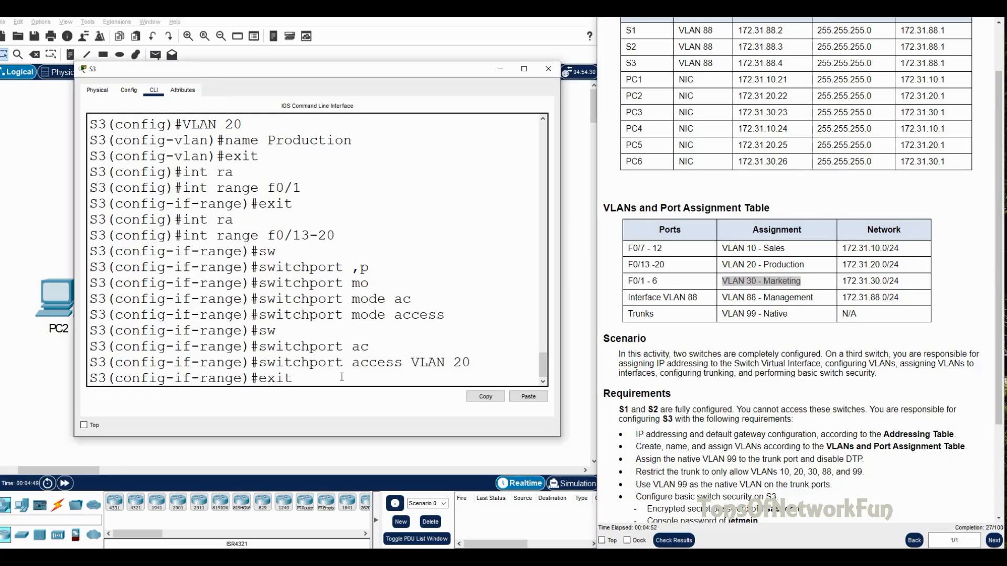
key(Return)
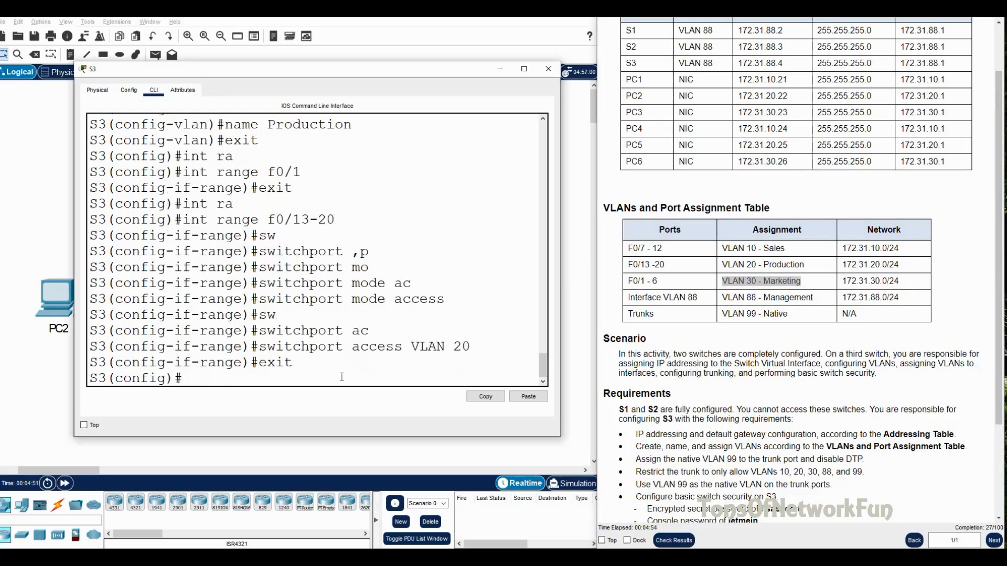
Step: Enter vlan 30, name it Marketing, and exit back to global configuration
text(n)
key(BackSpace)
text(VLAN 30)
key(Return)
text(name Marketing)
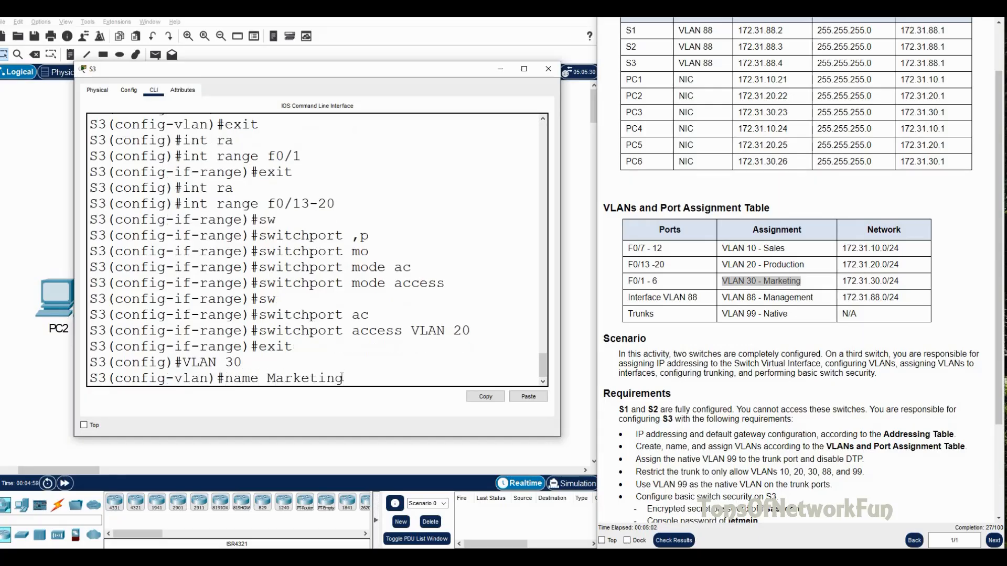
key(Return)
key(Return)
text(exit)
key(Return)
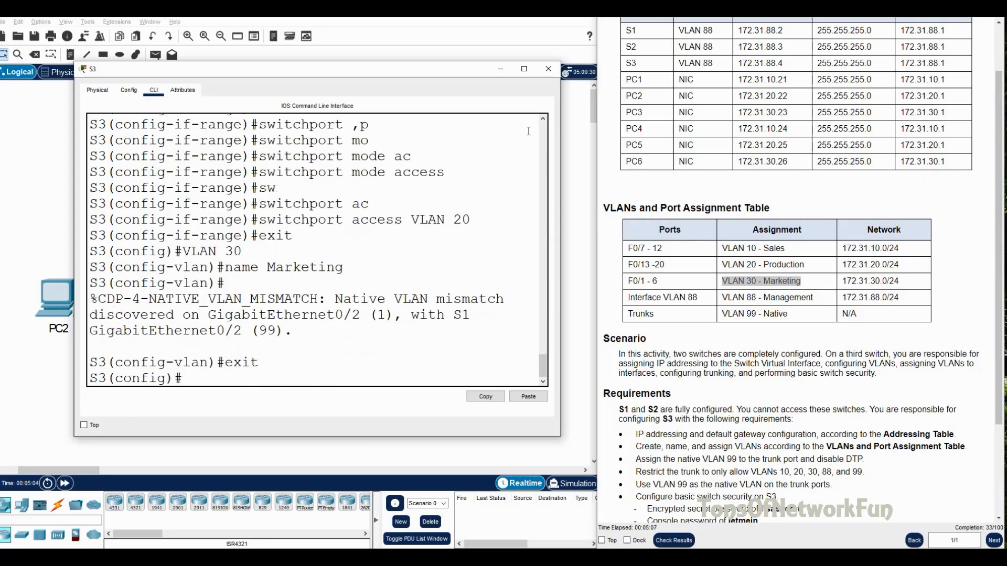
Step: Select the interface range F0/1-6 on S3
drag(658, 282, 628, 281)
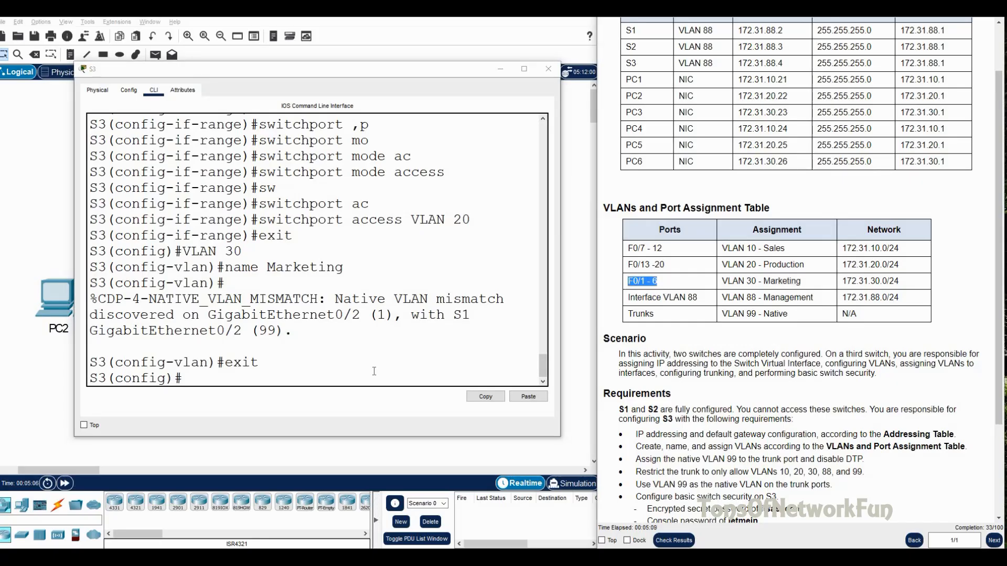
click(261, 385)
text(int ra)
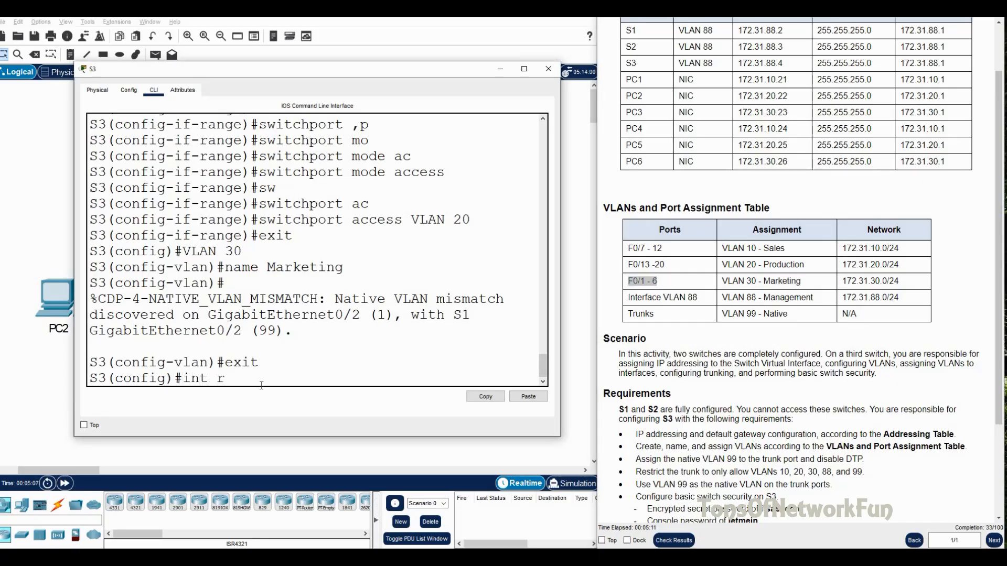
key(Tab)
text(f0/1-6)
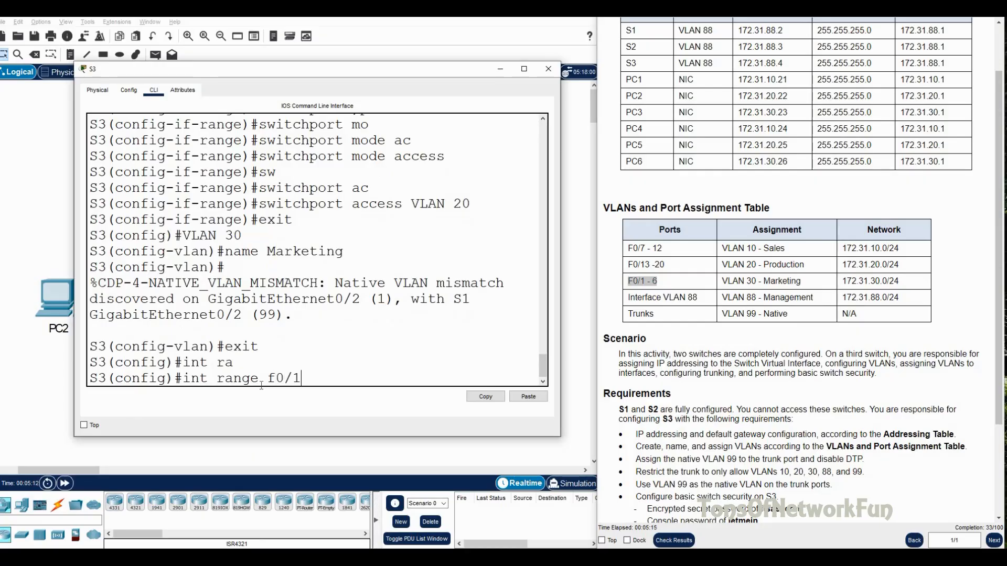
key(Return)
Step: Set ports F0/1-6 to switchport mode access
text(sw)
key(Tab)
text(m)
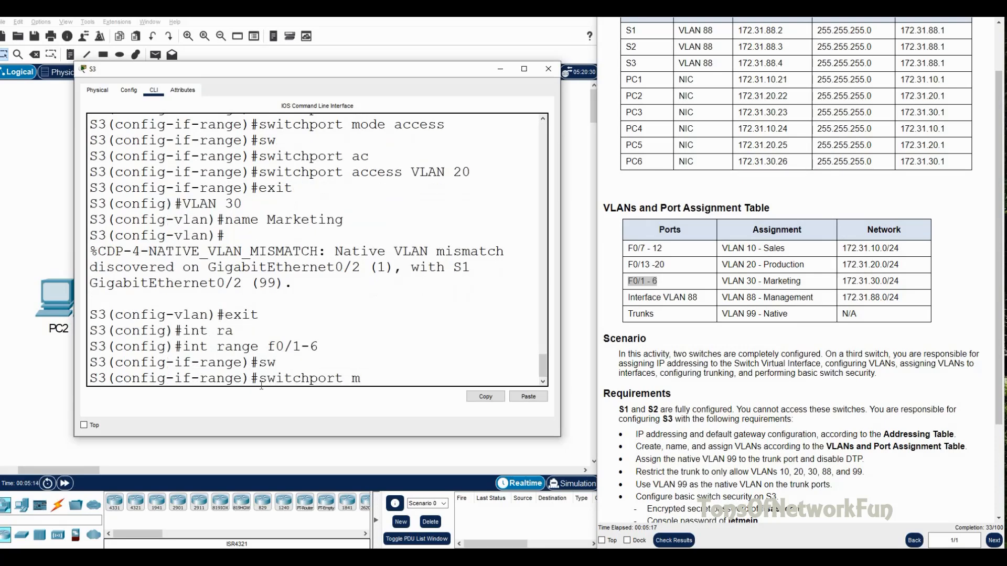
key(Tab)
text(ac)
key(Tab)
key(Return)
Step: Assign ports F0/1-6 to access VLAN 30, exit, and begin creating VLAN 88
text(sw)
key(Tab)
text(ac)
key(Tab)
text(VLA)
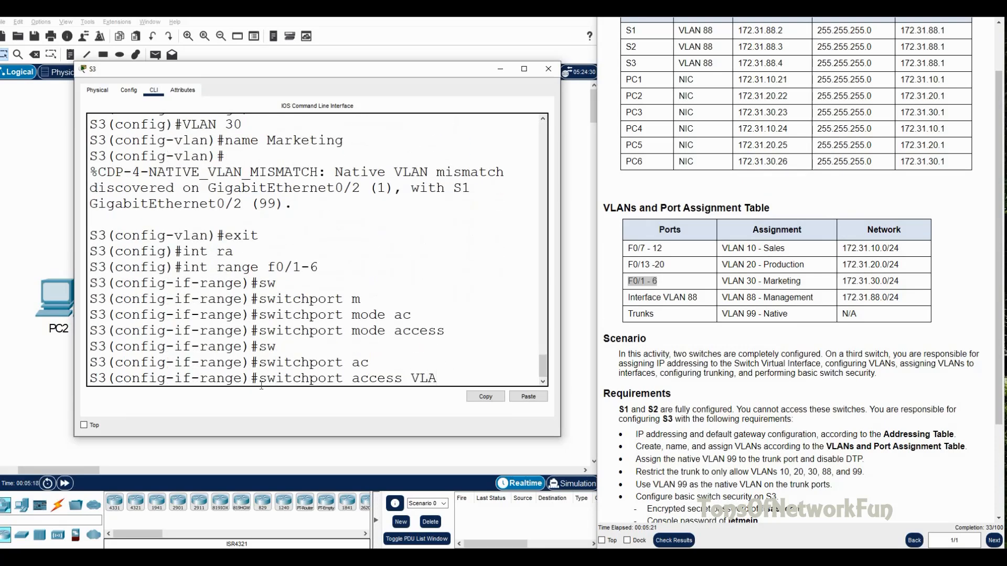
text(N 30)
key(Return)
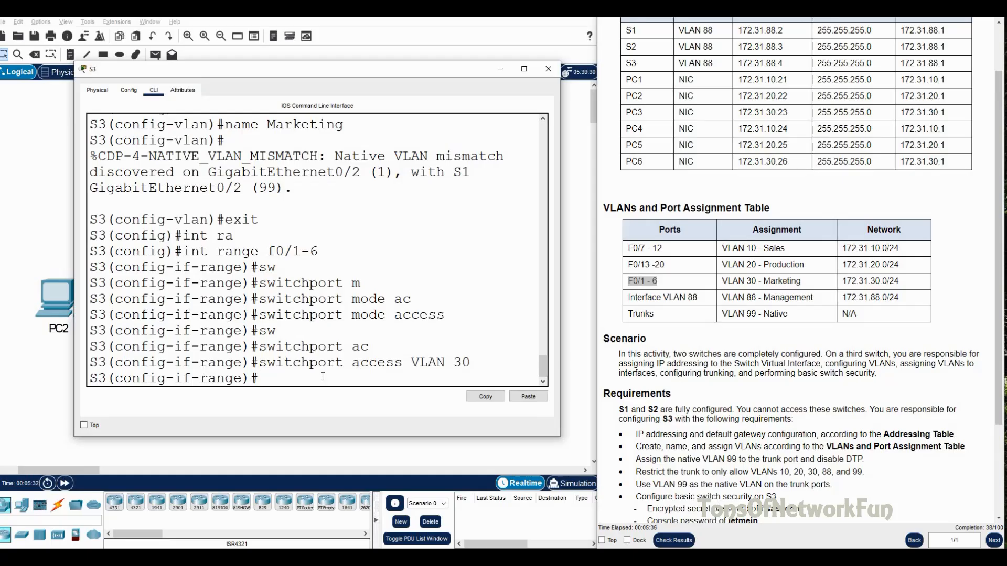
text(exit)
key(Return)
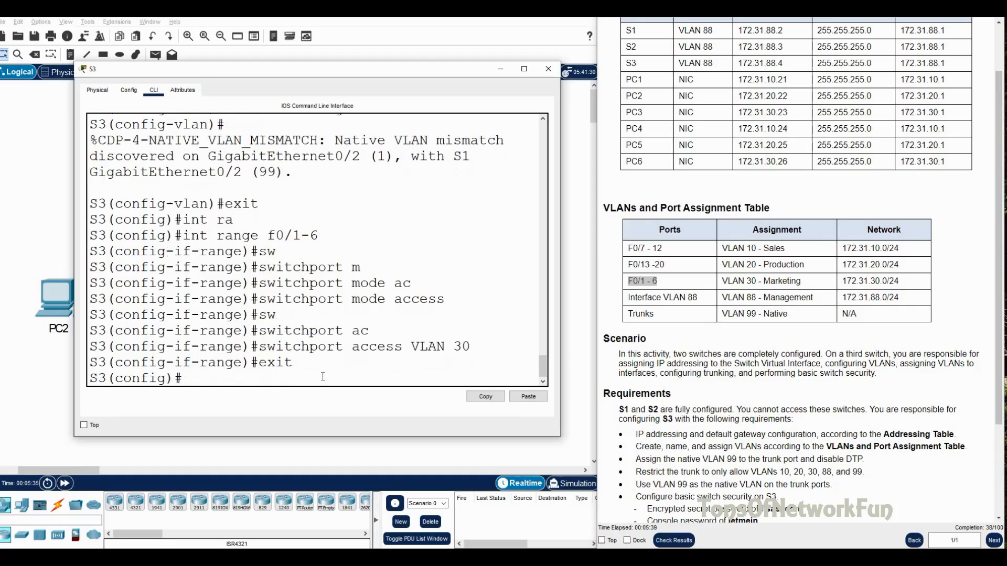
text(VLAN 88)
Step: Create VLAN 88 named Management
key(Return)
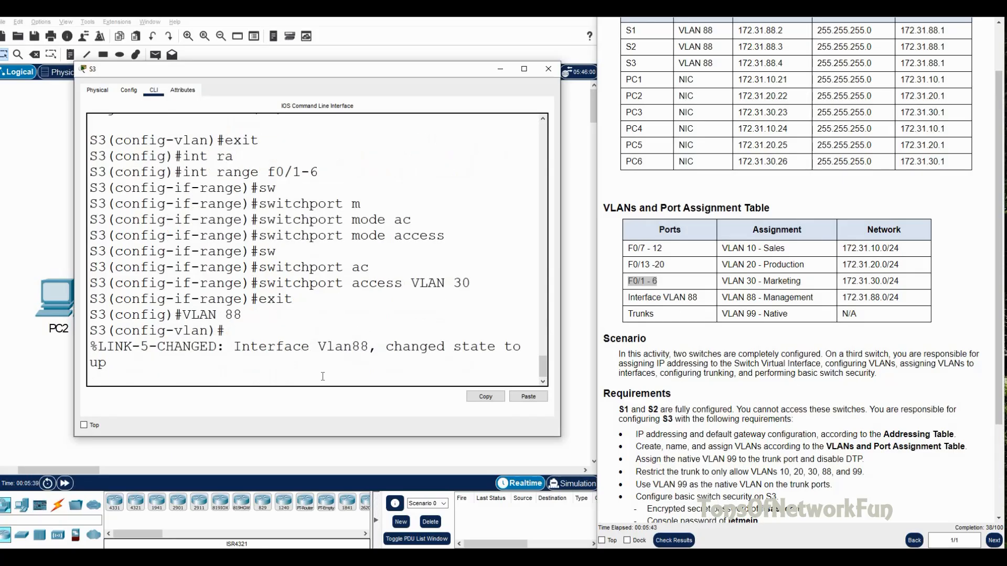
text(name Management)
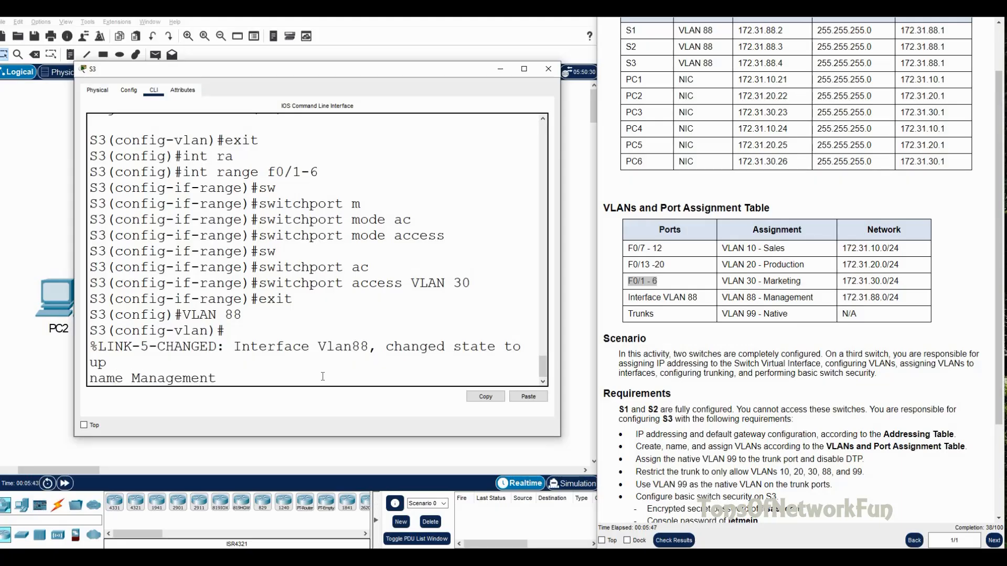
key(Return)
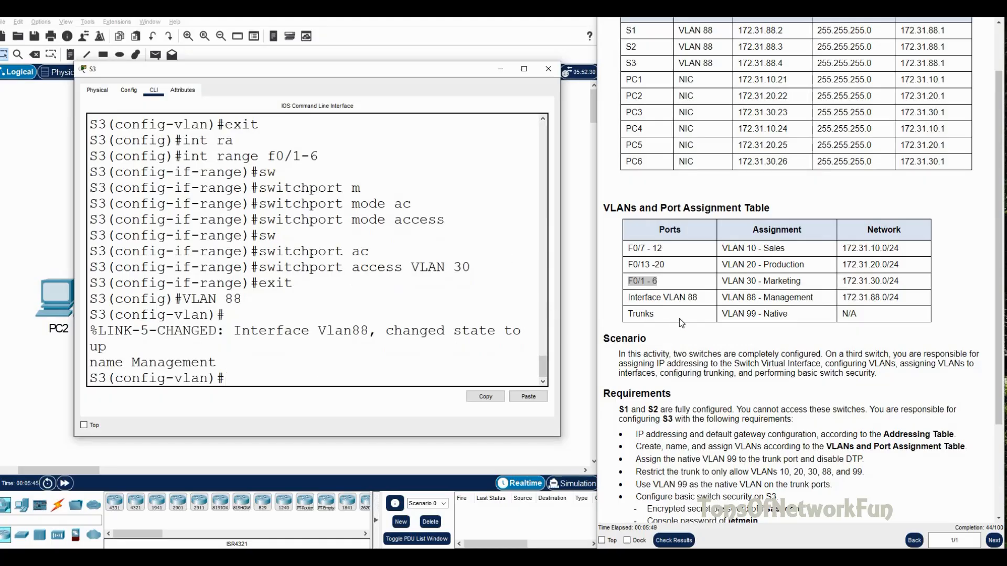
text(exit)
key(Return)
Step: Create VLAN 99 named Native
text(VLAN 99)
key(Return)
text(name Native)
key(Return)
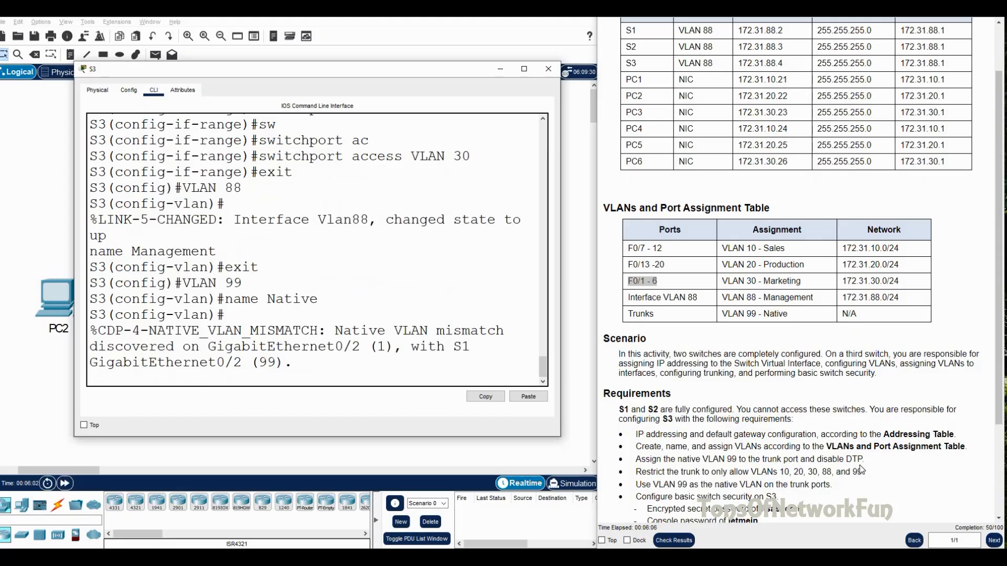
drag(864, 464, 634, 462)
click(286, 376)
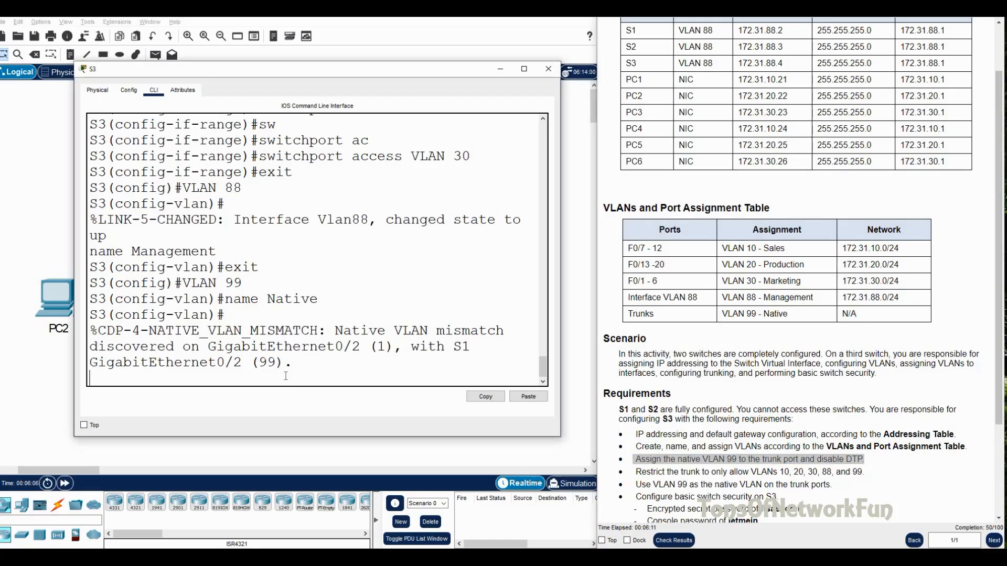
key(Return)
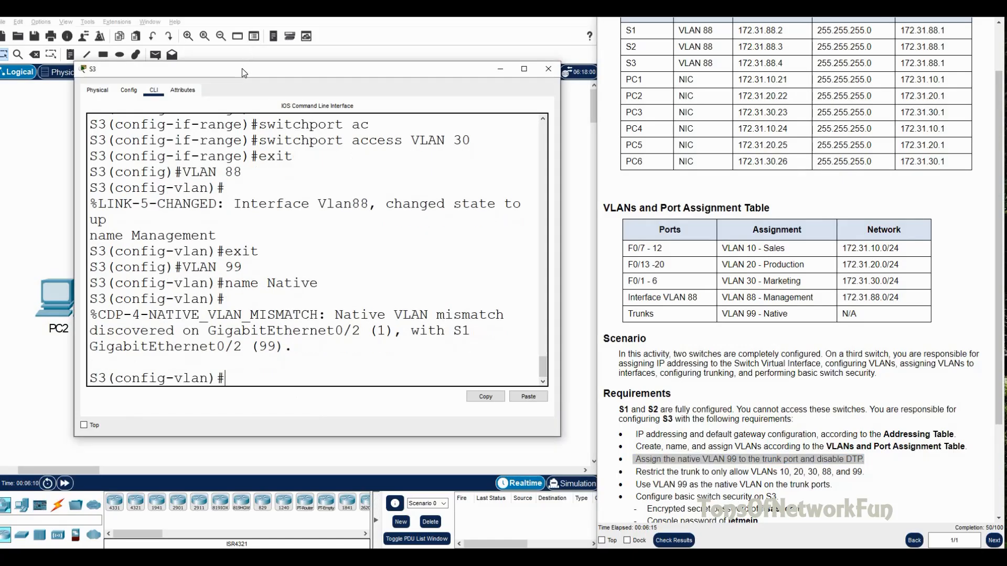
Step: Leave VLAN mode and check the current trunk status with 'do sh int tr'
drag(250, 73, 630, 87)
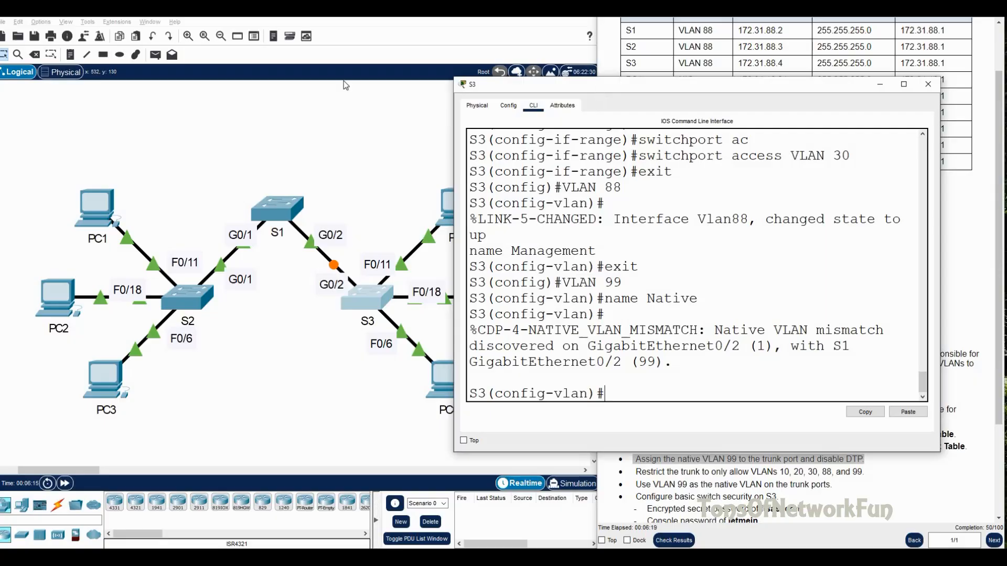
drag(598, 87, 281, 75)
text(xi)
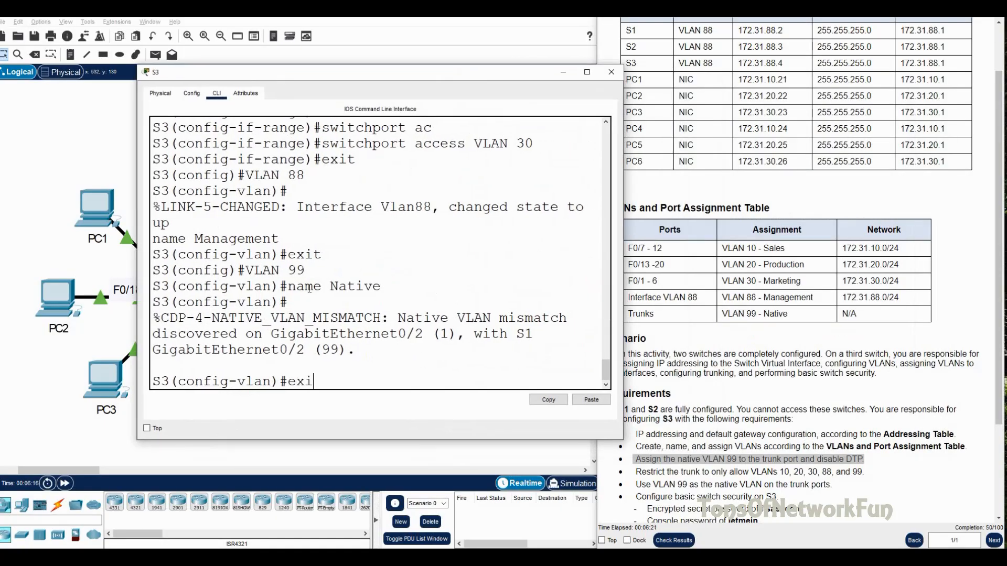
key(Return)
text(int g)
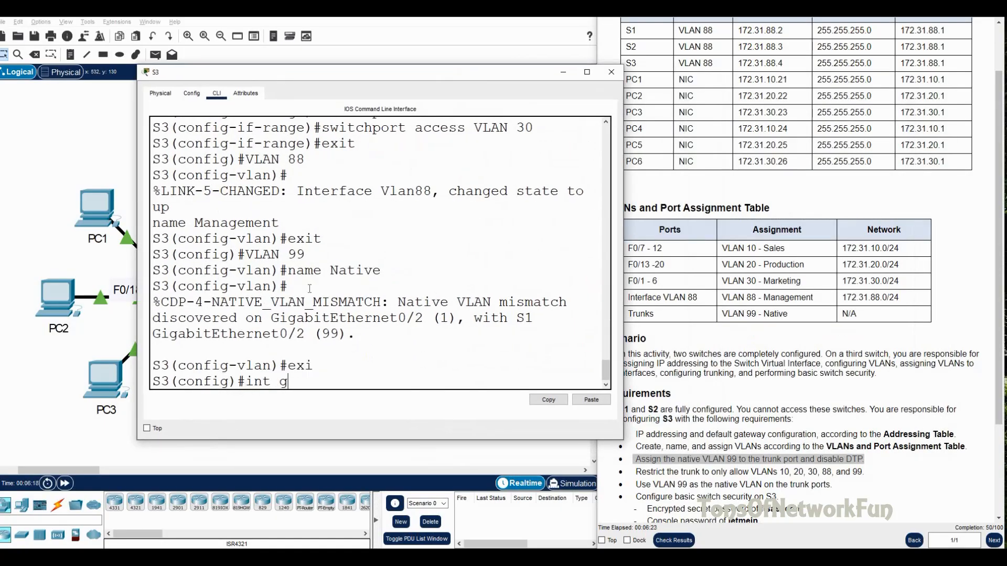
text(0/2)
key(BackSpace)
key(BackSpace)
key(BackSpace)
key(BackSpace)
key(BackSpace)
key(BackSpace)
key(BackSpace)
text(do sh int tr)
key(Return)
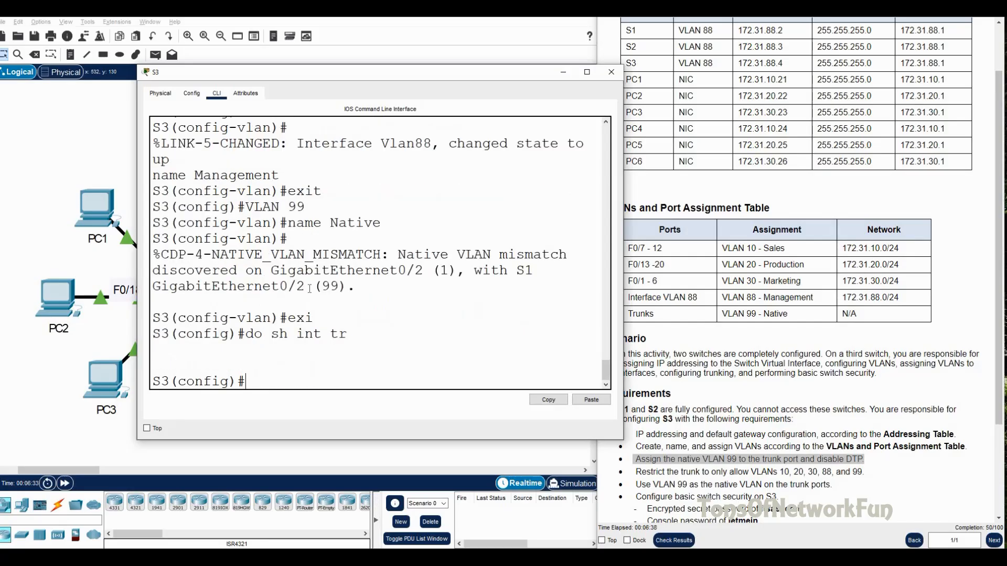
Step: Make interface G0/2 a trunk port with switchport mode trunk
text(int g0/2)
key(Return)
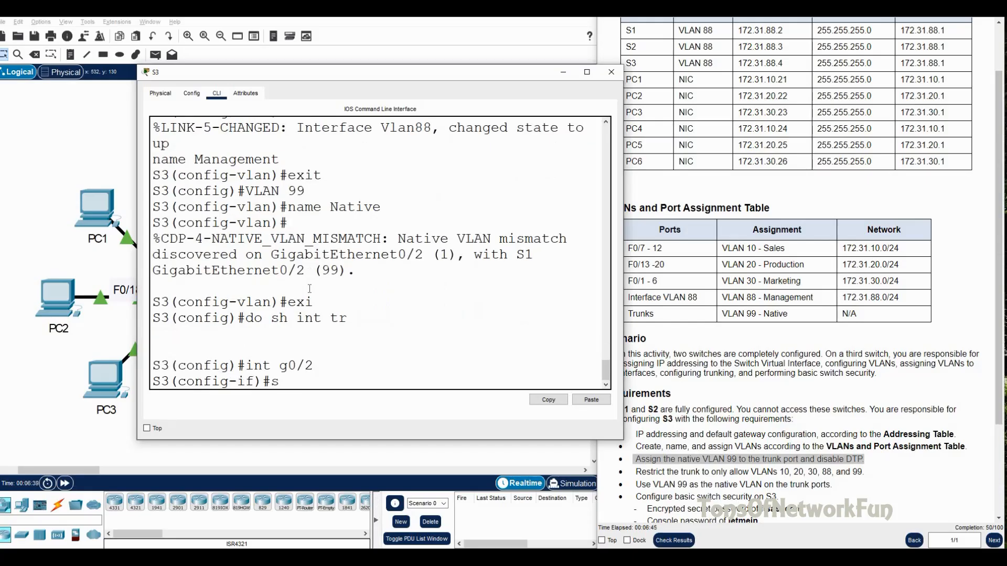
text(sw)
key(Tab)
text(m)
key(Tab)
text(t)
key(Tab)
key(Return)
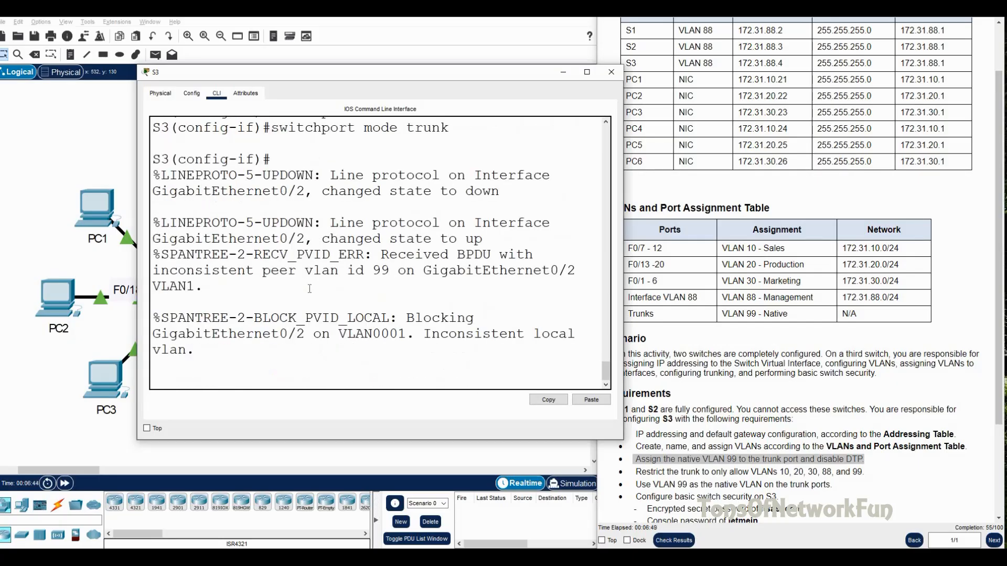
Step: Set VLAN 99 as G0/2's trunk native VLAN
text(sw)
key(Tab)
text(t)
key(Tab)
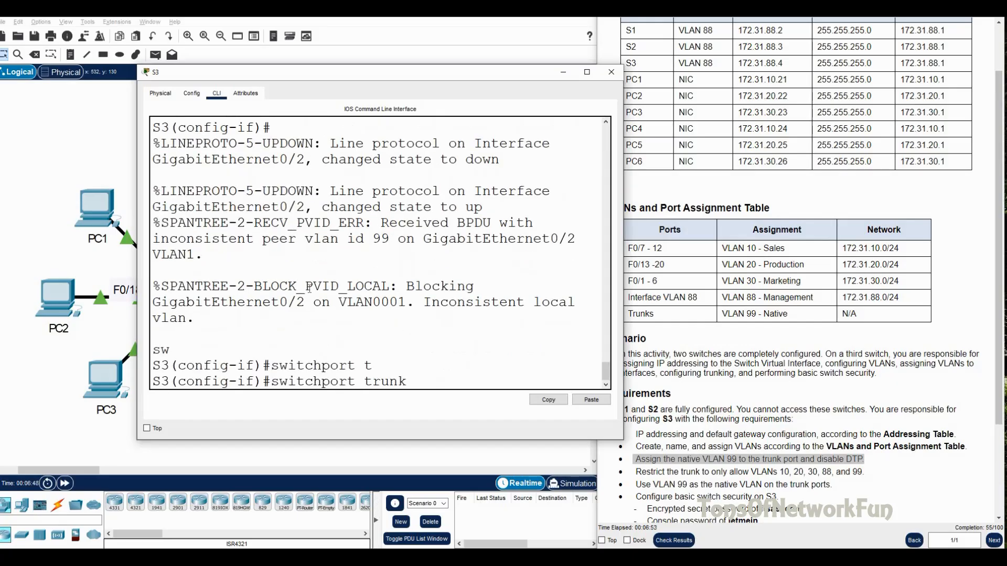
text(n)
key(Tab)
text(v)
key(BackSpace)
text(VLAN 99)
key(Return)
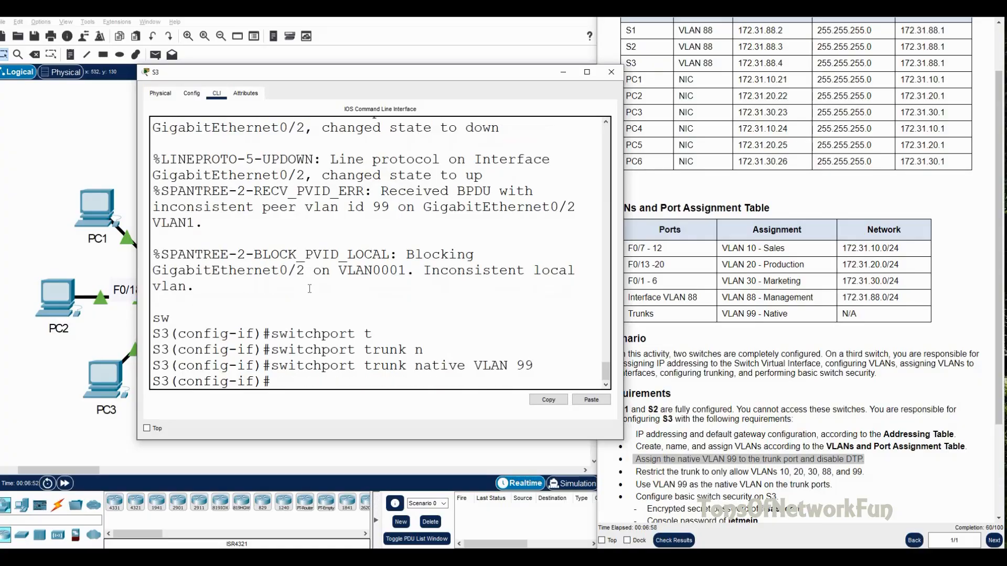
key(Return)
Step: Exit the interface and show the trunk summary with 'do sh int trunk'
text(exit)
key(Return)
text(do sh int trunk)
key(Return)
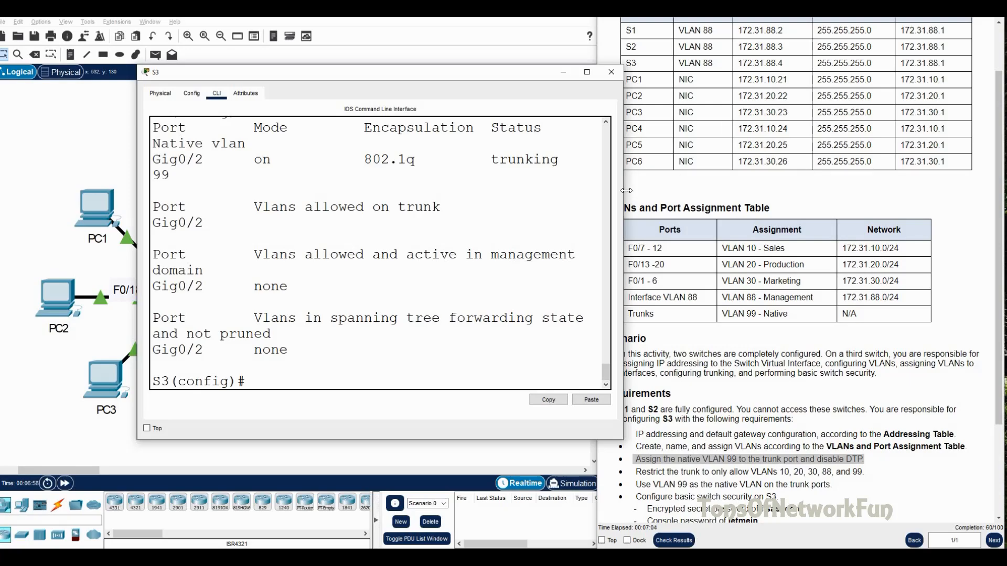
Step: Review the trunk output showing Gig0/2 trunking with native VLAN 99, and note the disable-DTP task
drag(626, 191, 741, 205)
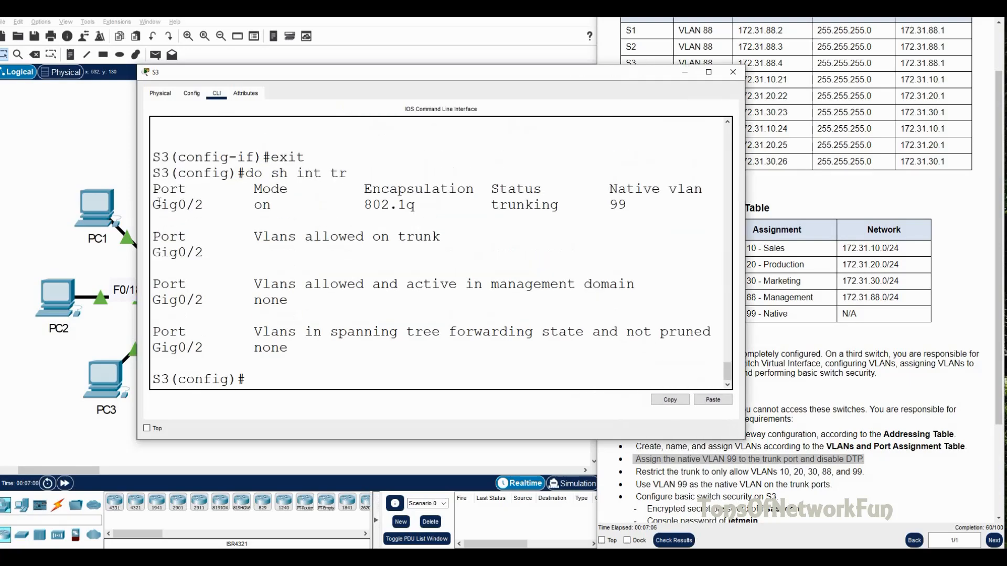
drag(203, 204, 148, 208)
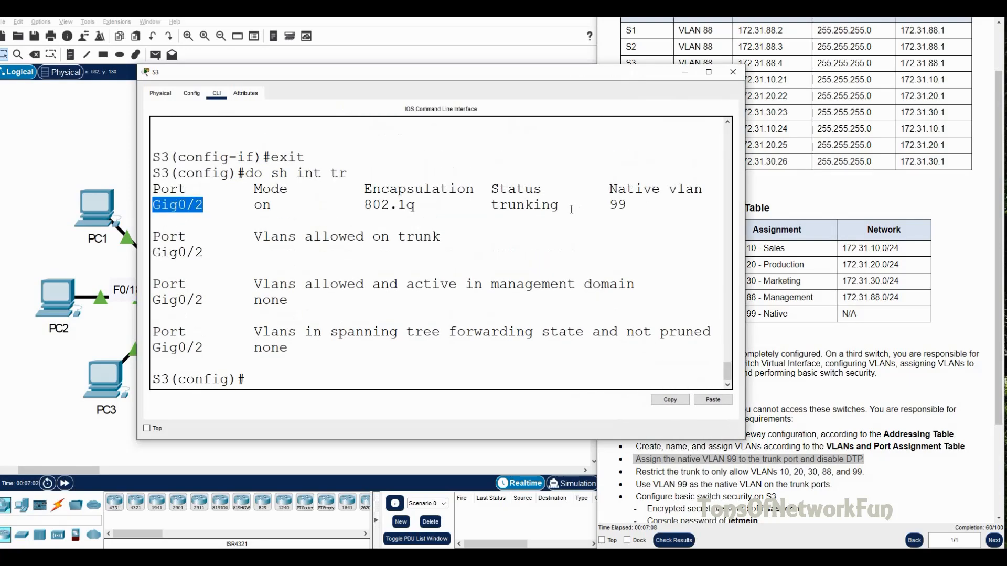
drag(559, 206, 485, 206)
drag(627, 205, 608, 205)
drag(540, 68, 397, 46)
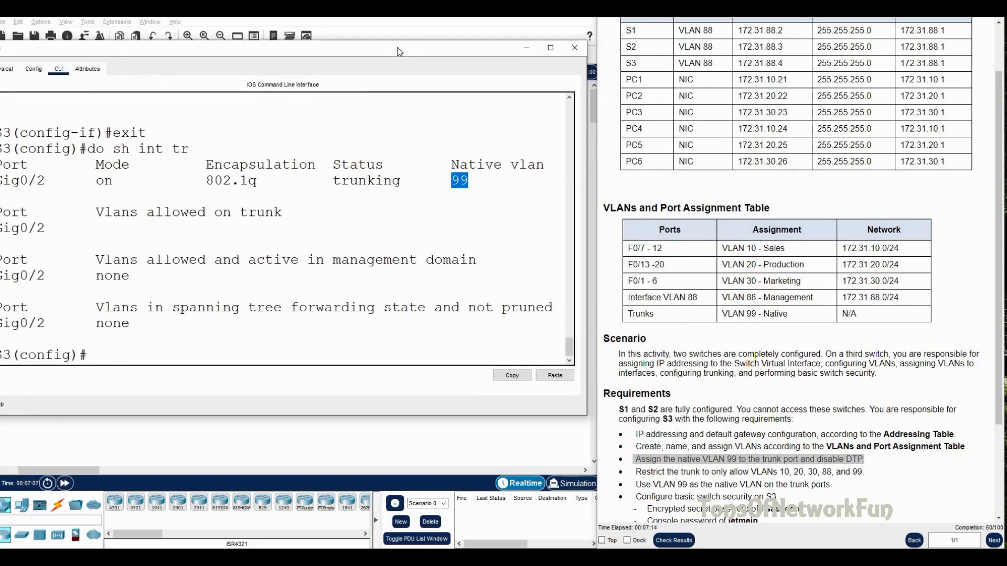
click(798, 463)
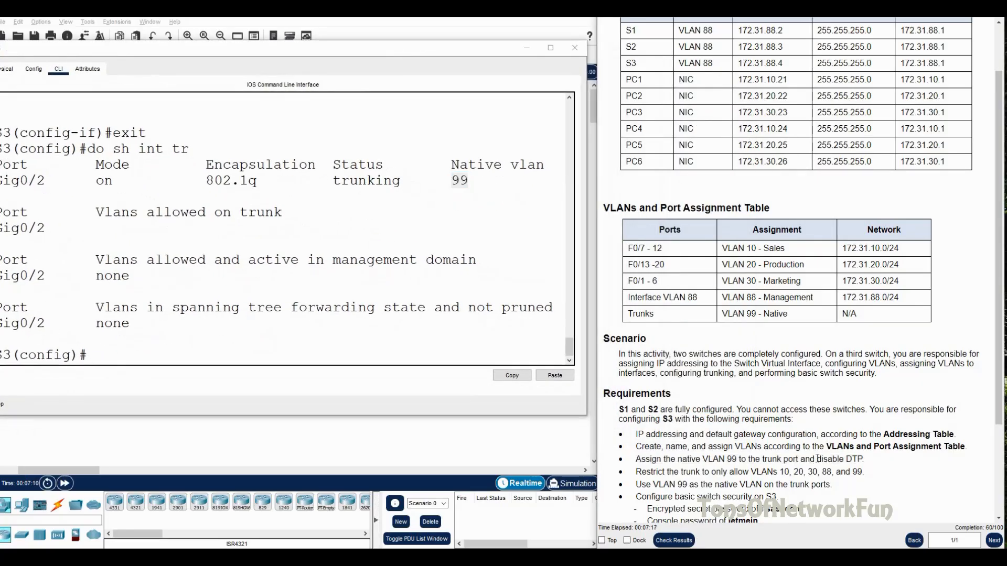
drag(817, 459, 870, 457)
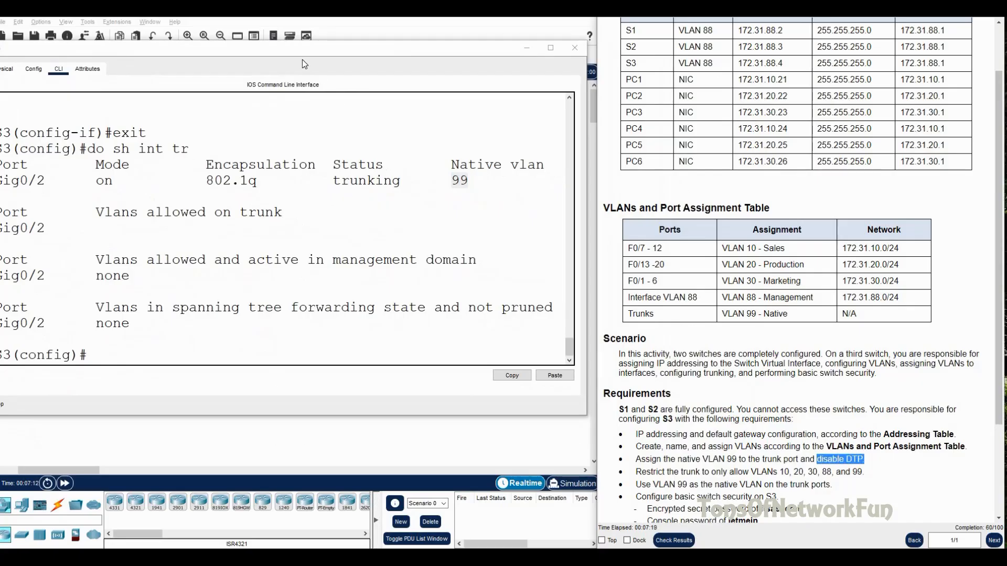
drag(302, 63, 361, 64)
Step: Apply switchport nonegotiate on interface G0/2
click(170, 358)
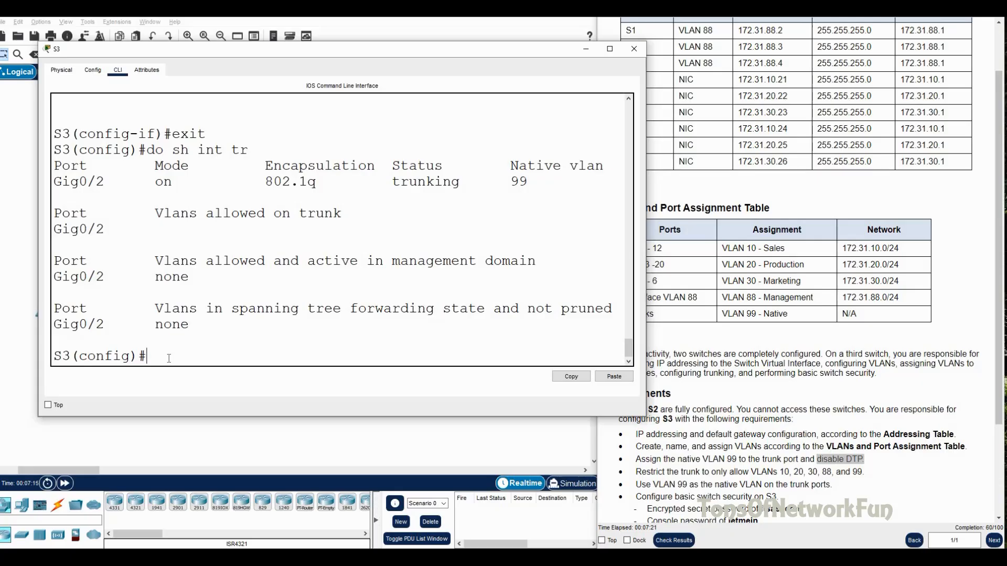
text(int g0/2)
drag(344, 49, 332, 72)
key(Return)
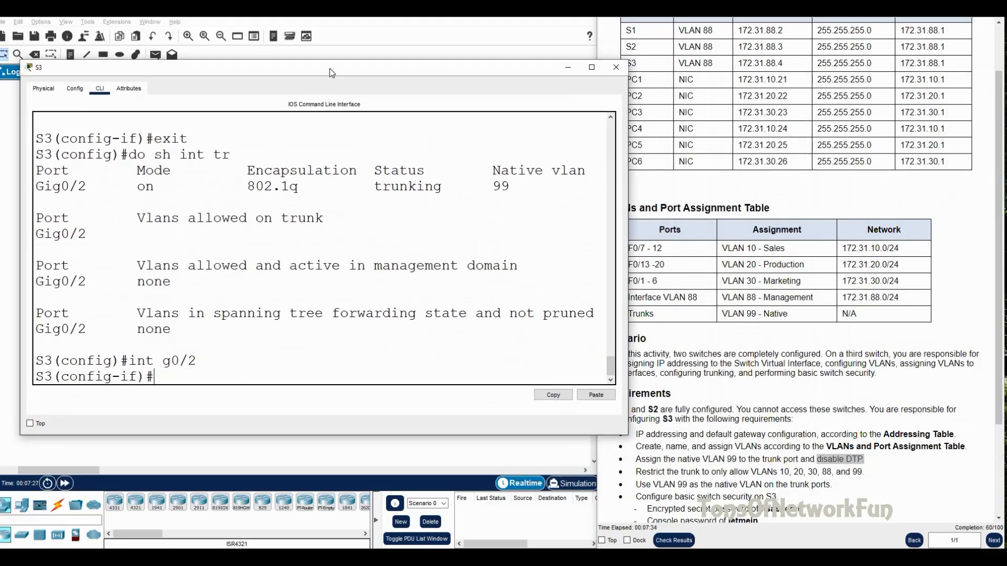
text(sw)
key(Tab)
text(n)
key(Tab)
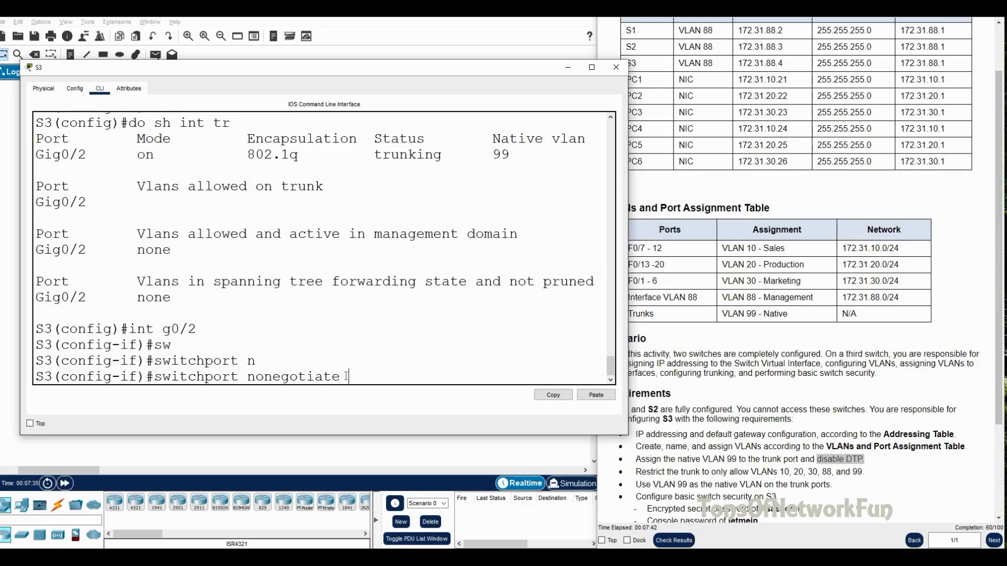
key(Return)
Step: Note the next lab requirement limiting the trunk's allowed VLANs
mouse_move(388, 69)
mouse_down()
mouse_move(802, 63)
mouse_move(378, 56)
mouse_up()
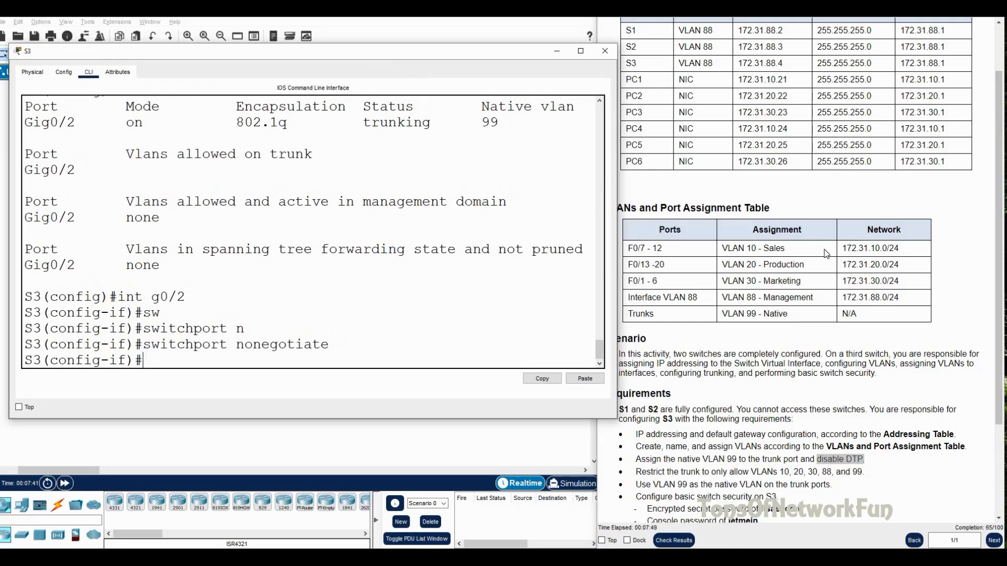
drag(636, 472, 700, 477)
drag(718, 474, 864, 473)
drag(386, 54, 384, 46)
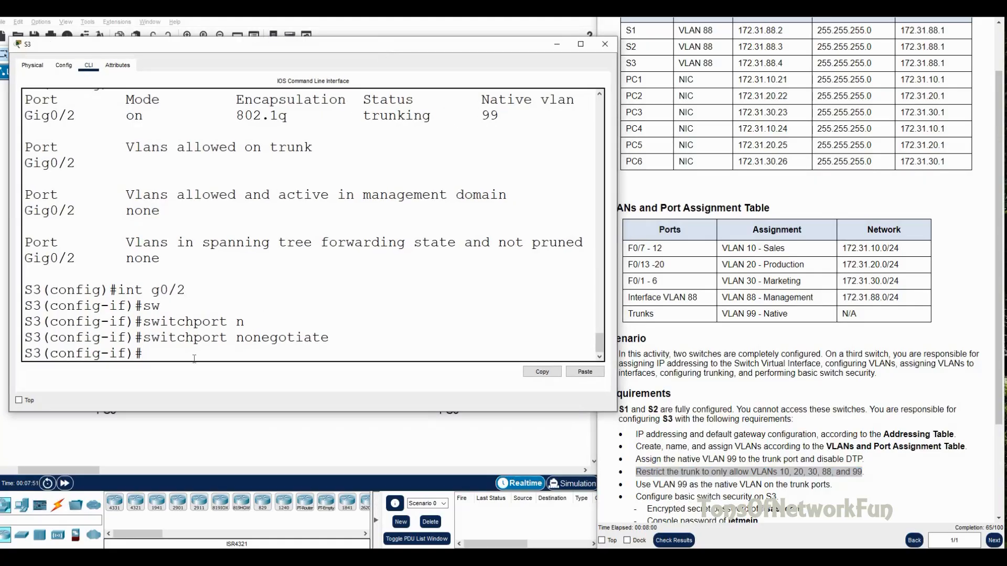
Step: Restrict the Gig0/2 trunk's allowed VLANs to VLAN 10
text(sw)
key(Tab)
text(t)
key(Tab)
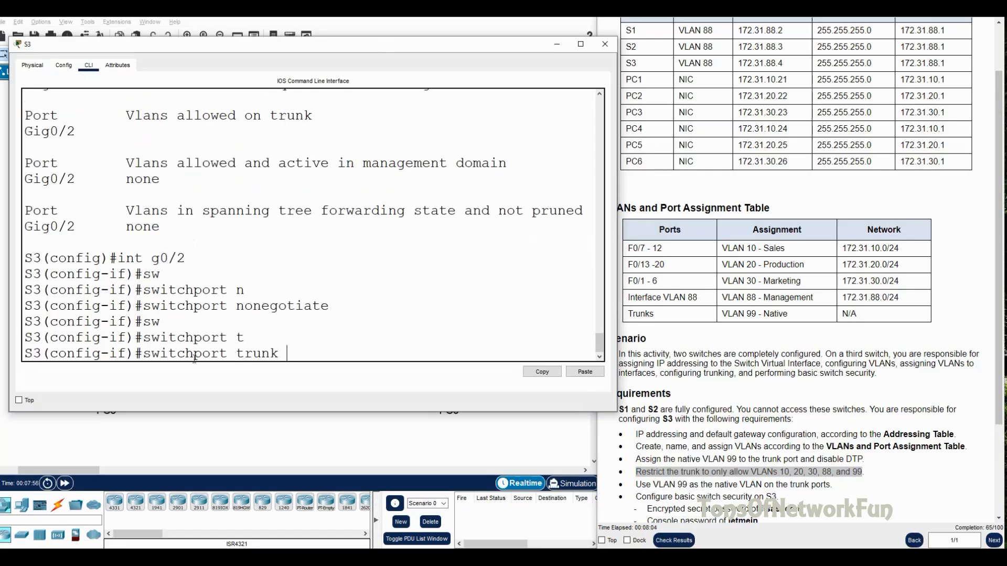
text(a)
key(Tab)
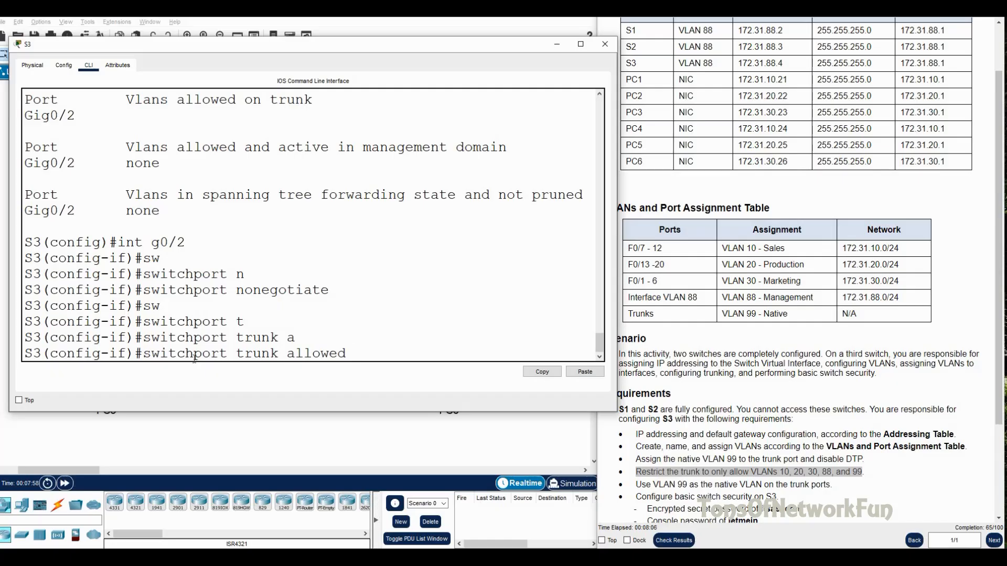
text(VLAN 10)
key(Return)
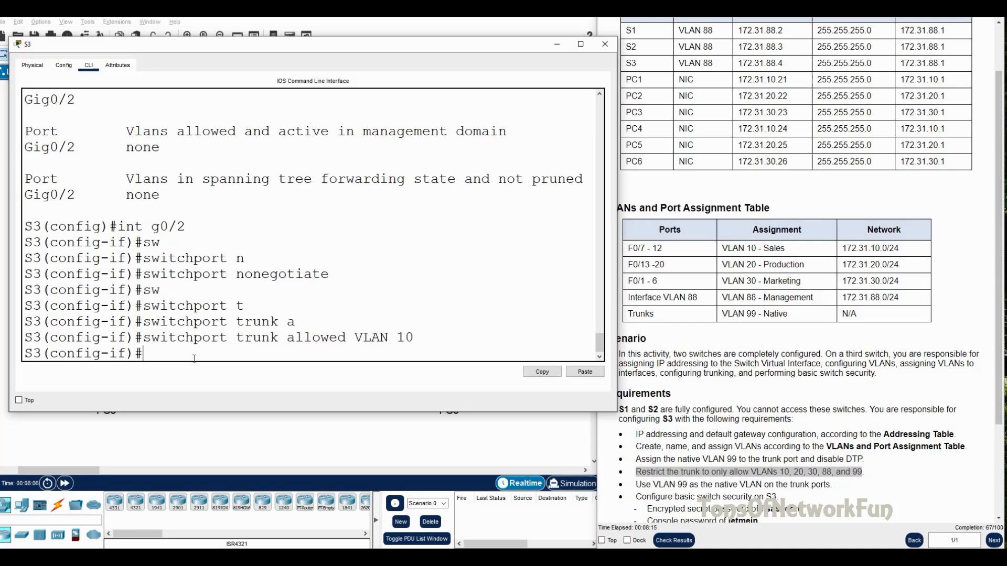
Step: Add VLANs 20, 30, 88 and 99 to the trunk's allowed list
key(Up)
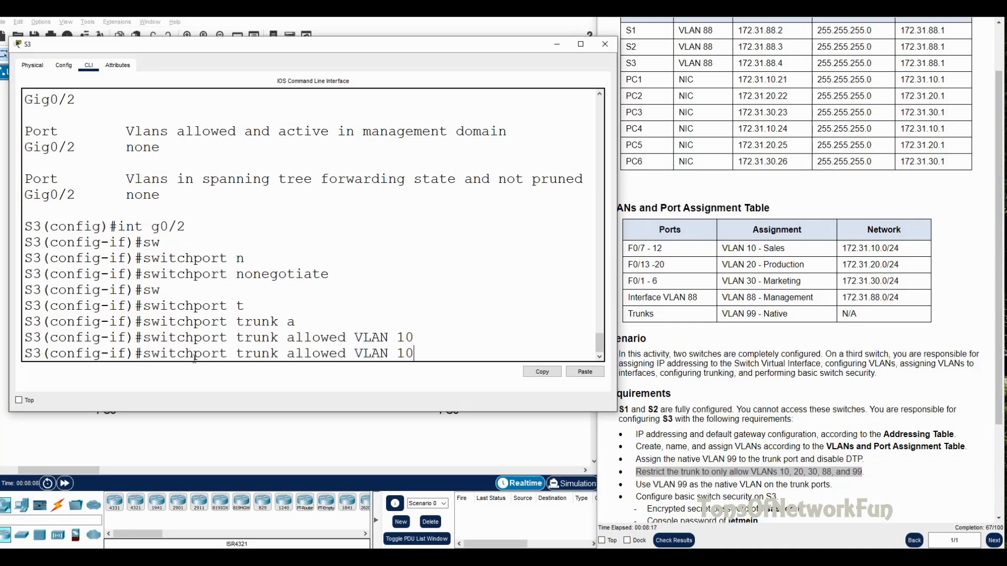
key(BackSpace)
key(BackSpace)
text(add 20)
key(Return)
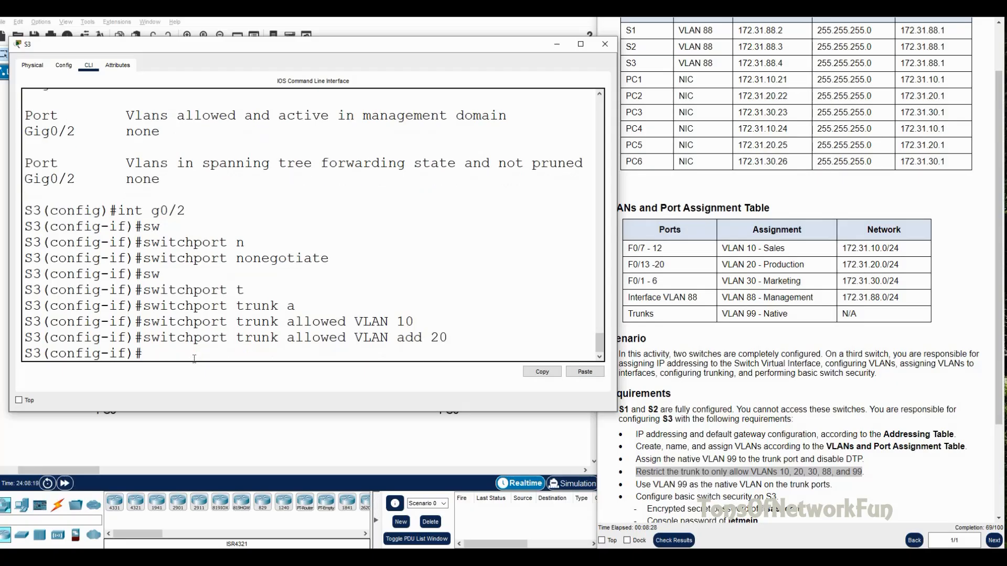
key(Up)
key(BackSpace)
key(BackSpace)
key(BackSpace)
key(BackSpace)
text(d VLAN add)
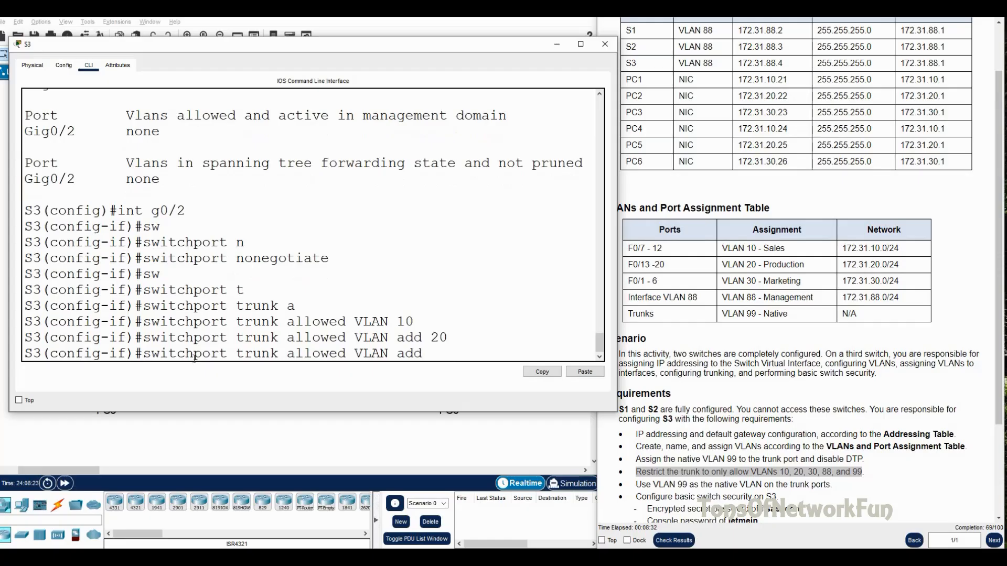
text( 30)
key(Return)
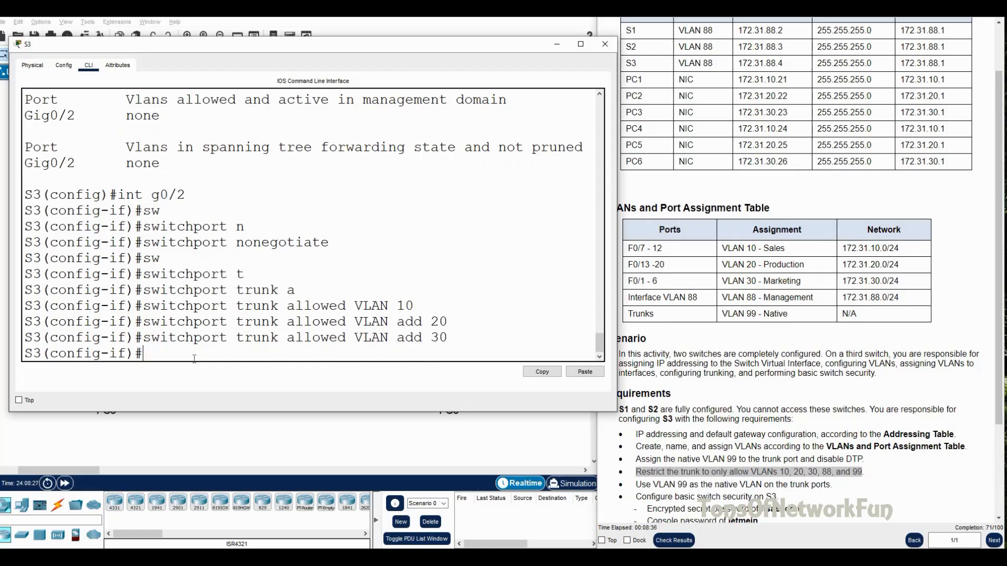
key(Up)
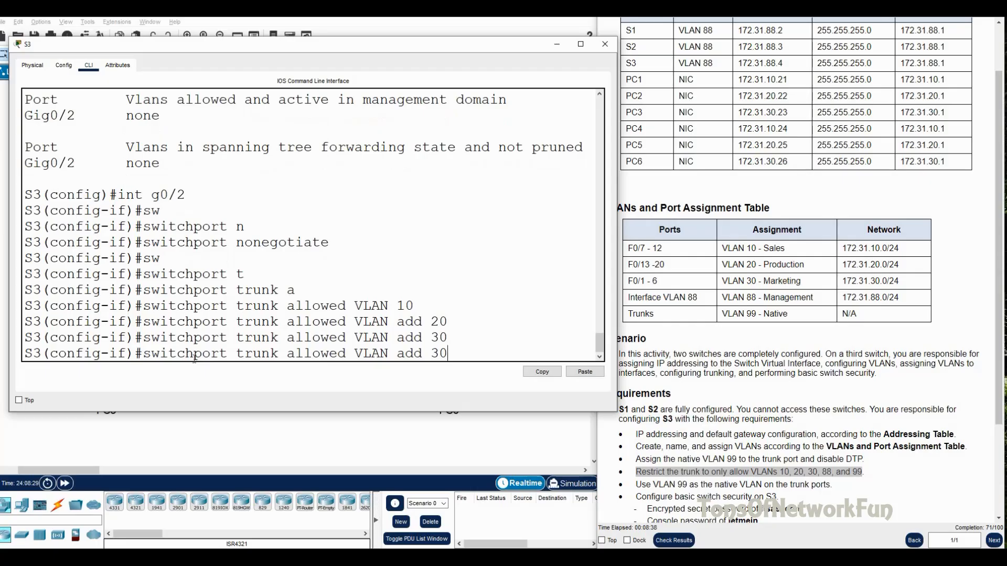
key(BackSpace)
key(BackSpace)
text(88)
key(Return)
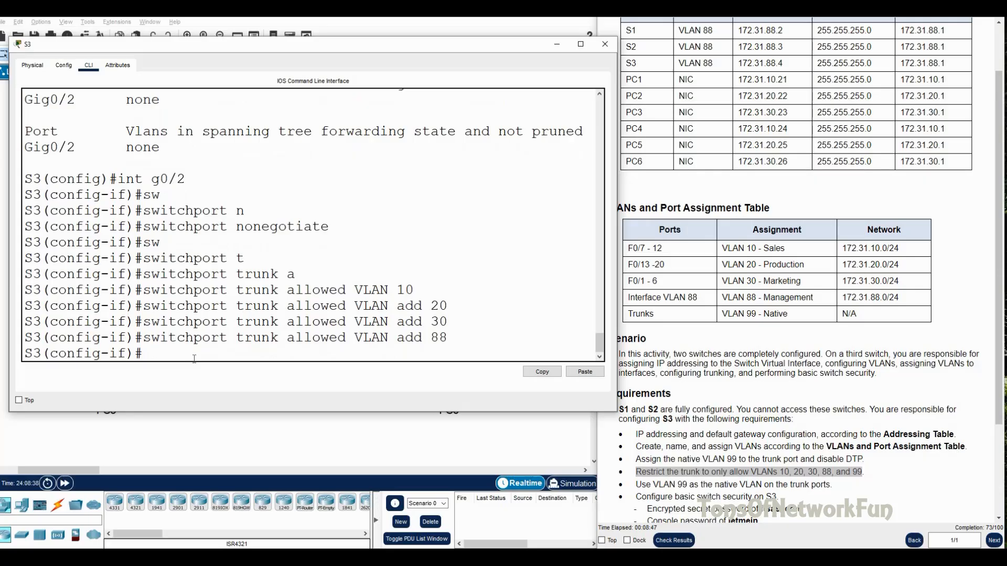
key(Up)
key(BackSpace)
key(BackSpace)
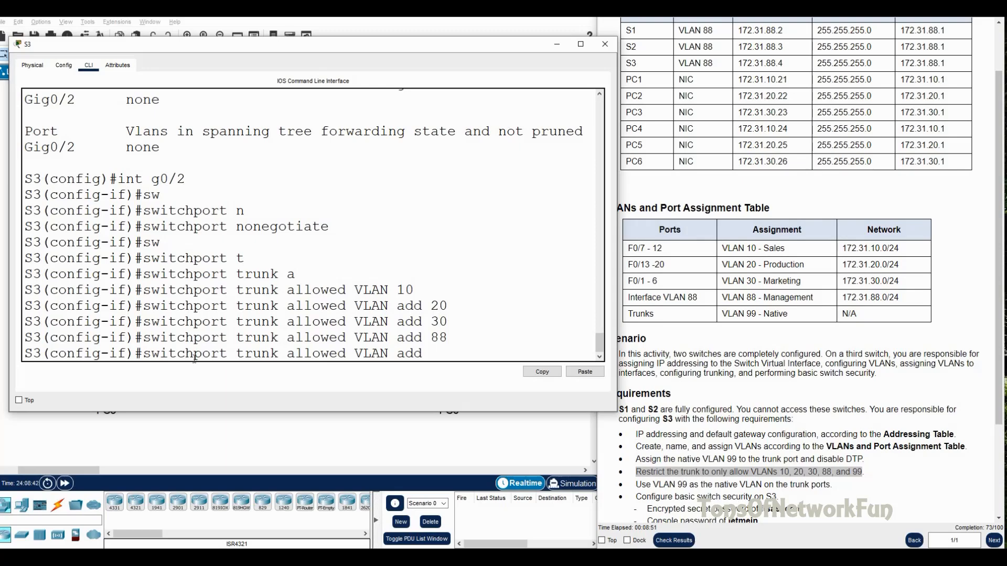
text(99)
key(Return)
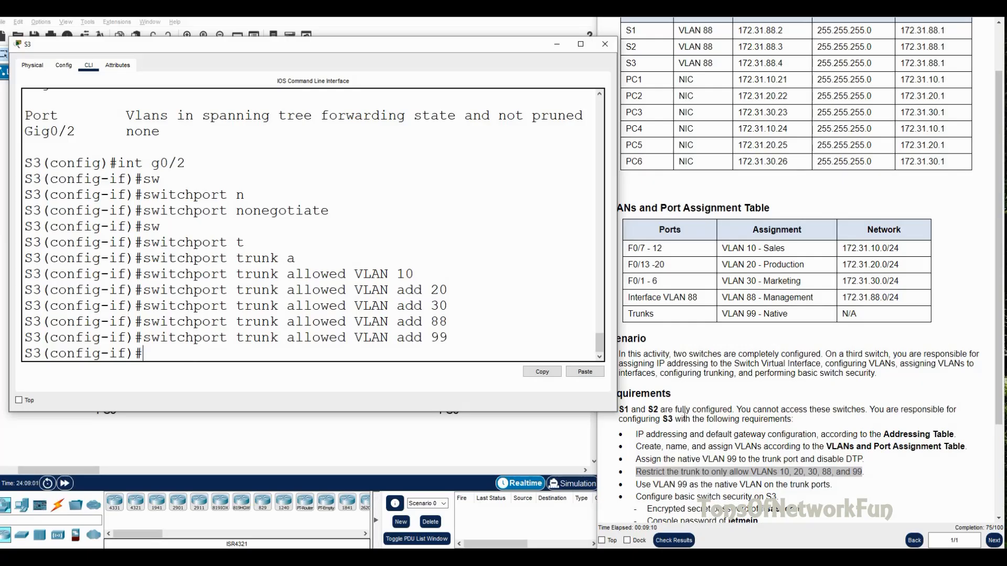
click(652, 485)
drag(651, 485, 836, 487)
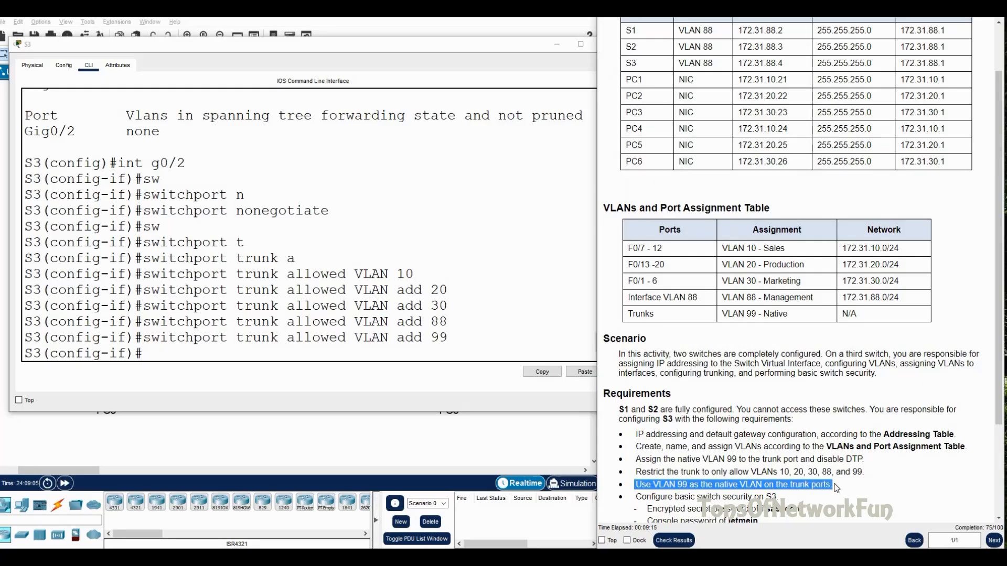
drag(207, 350, 202, 343)
click(195, 352)
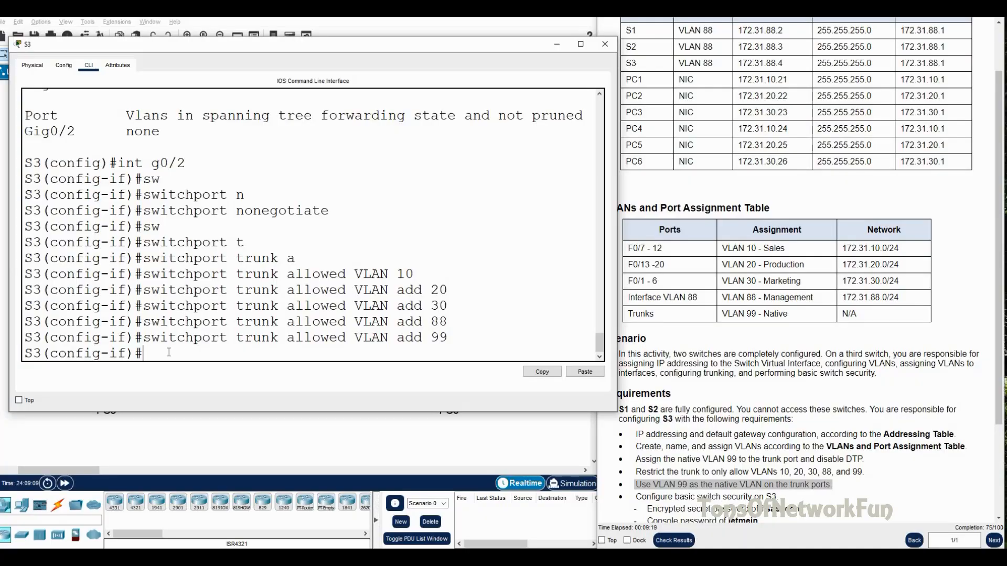
text(exit)
key(Return)
text(do sh int tr)
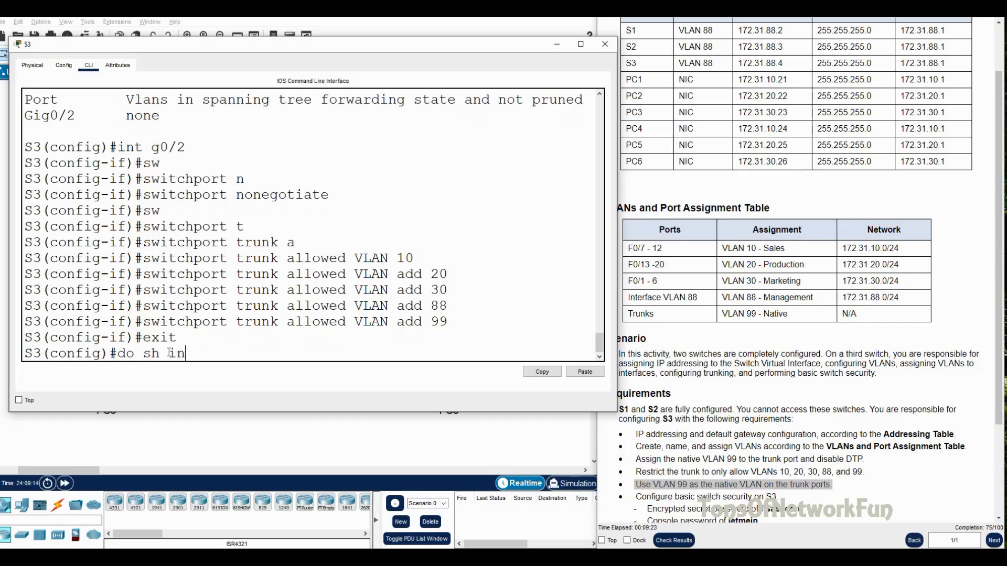
key(Return)
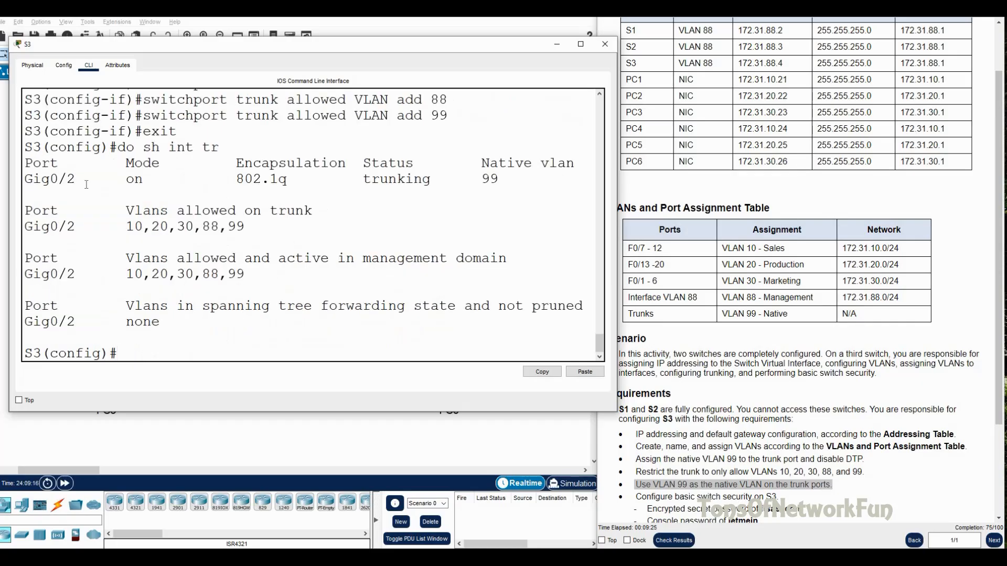
drag(76, 181, 11, 187)
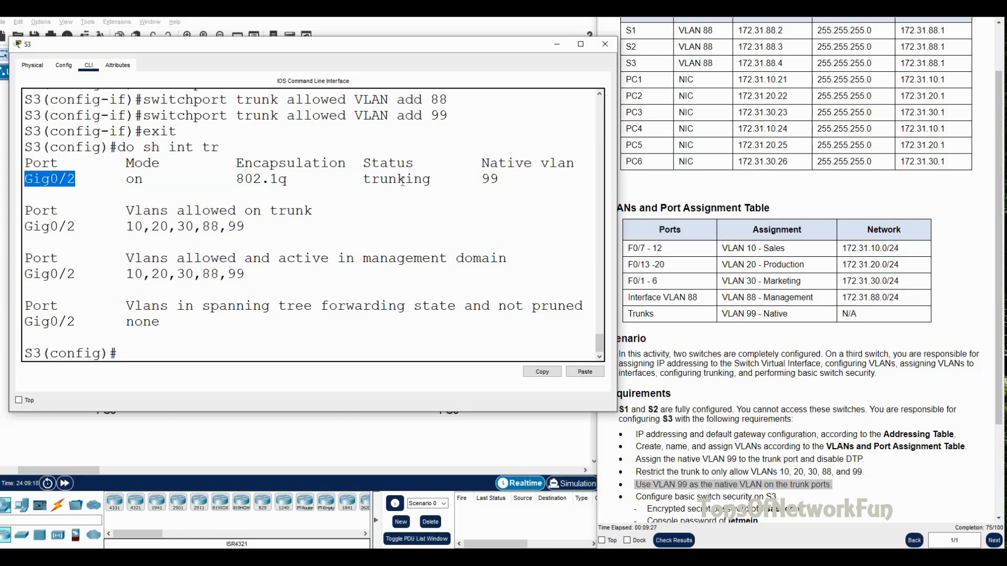
drag(439, 179, 371, 179)
drag(502, 179, 473, 179)
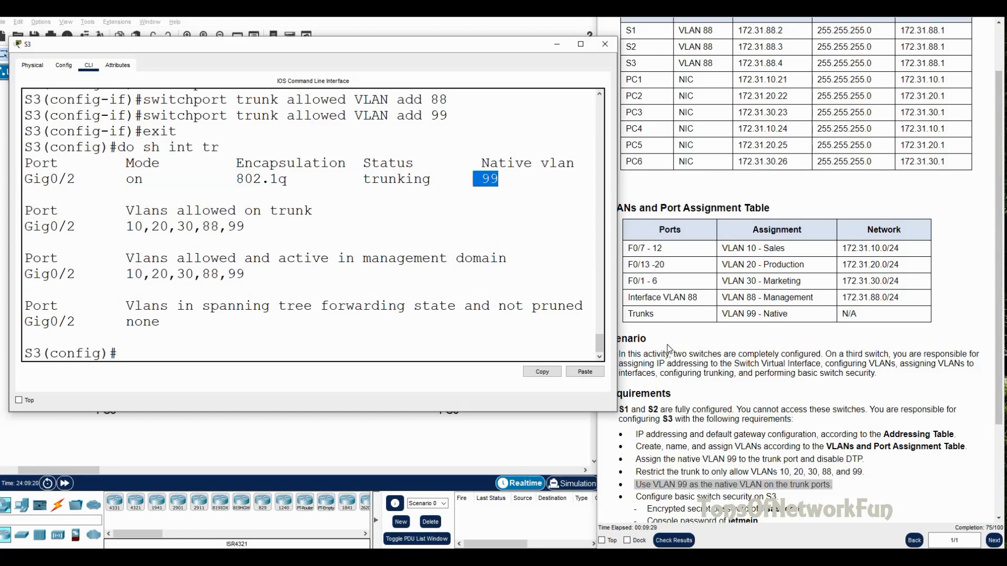
click(665, 481)
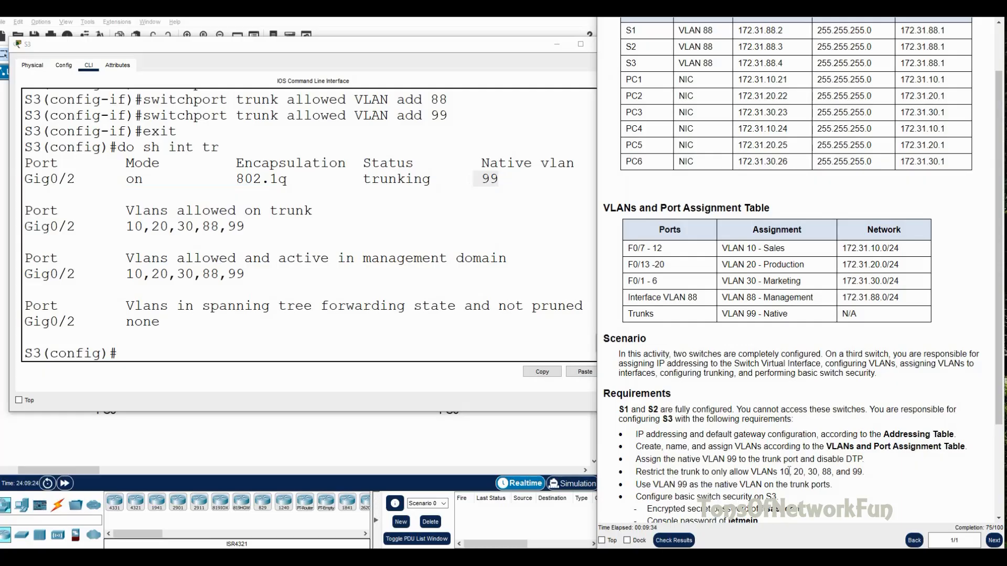
scroll(696, 461, down, 2)
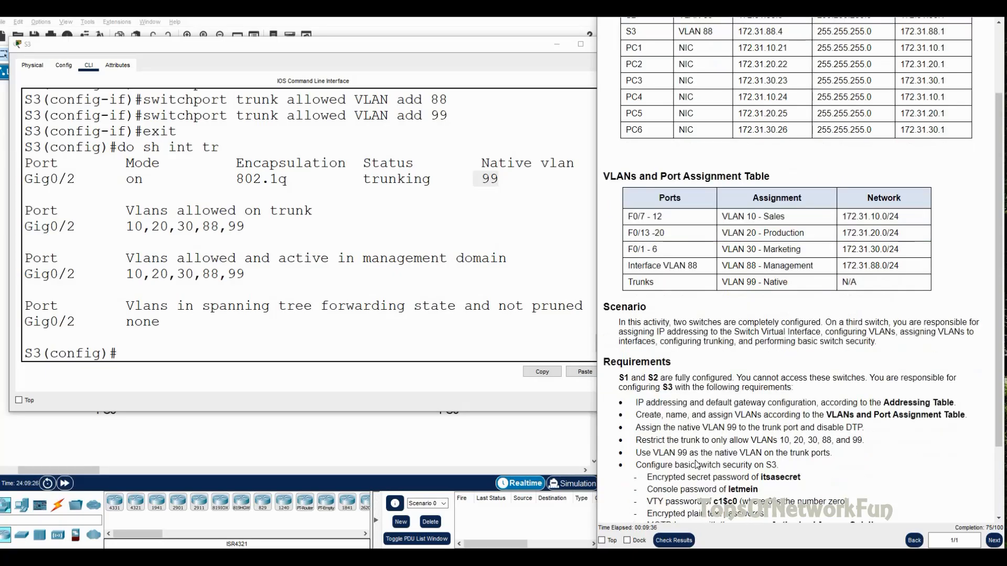
scroll(697, 451, down, 1)
drag(636, 402, 779, 402)
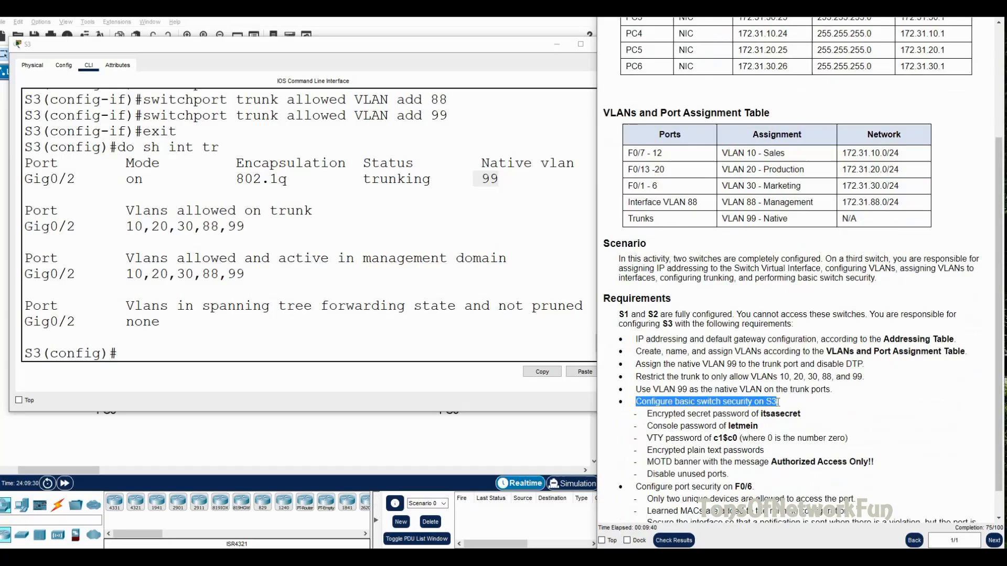
click(666, 424)
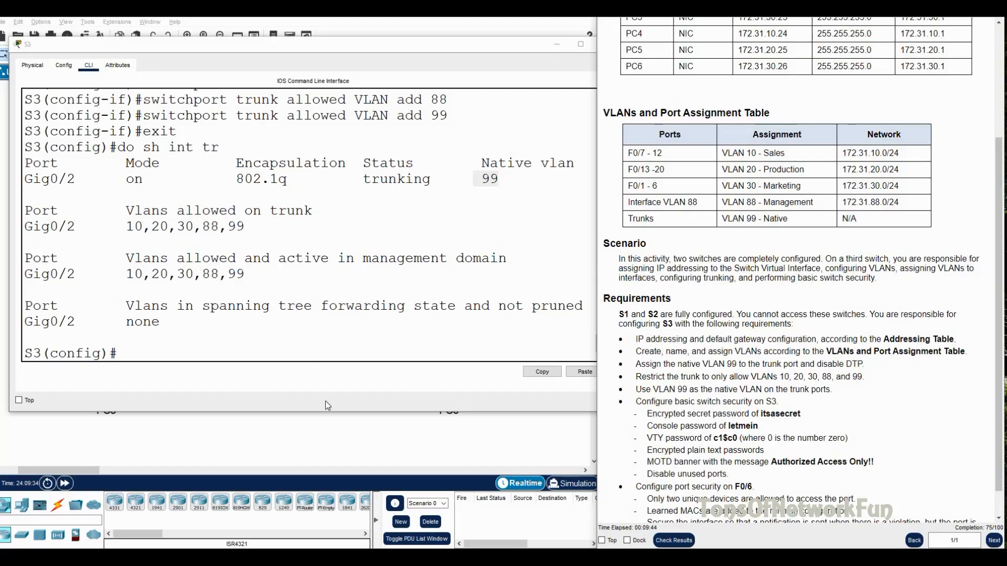
click(195, 357)
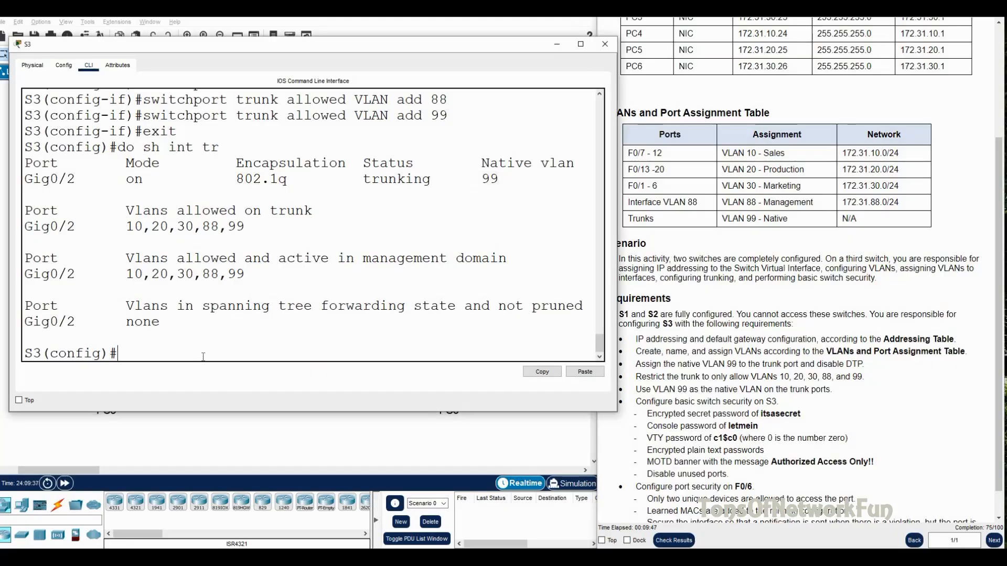
Step: Set the enable secret password on S3
text(en)
key(Return)
text(enaa)
key(Return)
text(ena)
key(BackSpace)
text(b)
key(Tab)
key(BackSpace)
text(ab)
key(Tab)
text(se)
key(Tab)
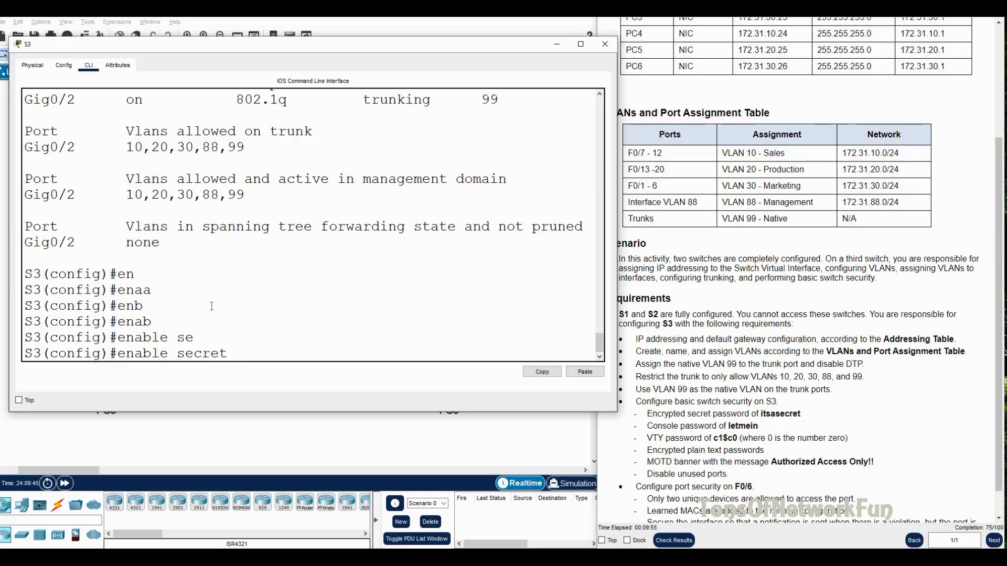
text(itsasecret)
key(Return)
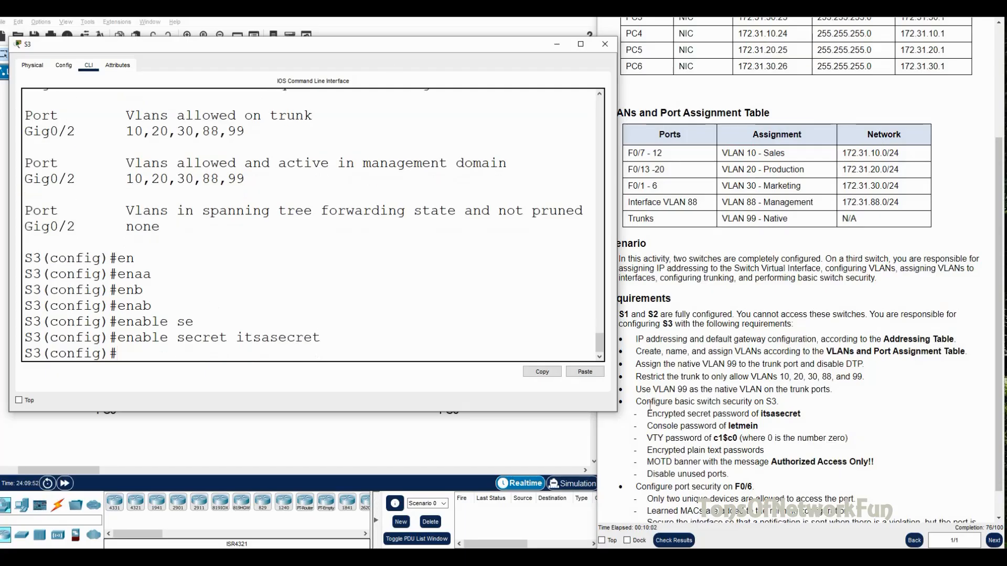
Step: Give line console 0 its password and require login
click(668, 427)
drag(647, 426, 758, 427)
click(155, 359)
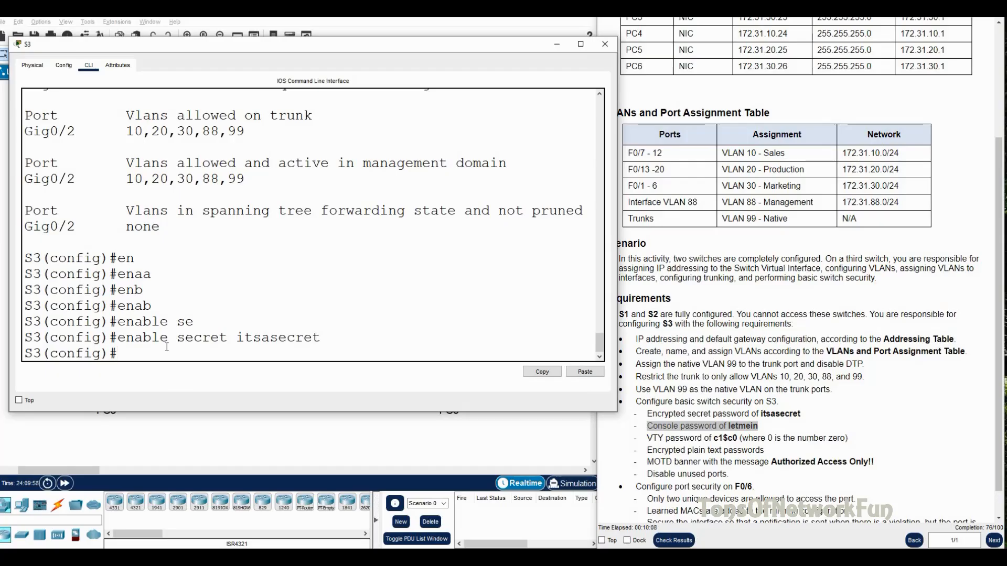
text(lin)
key(Tab)
text(co)
key(Tab)
text(0)
key(Return)
text(pas)
key(Tab)
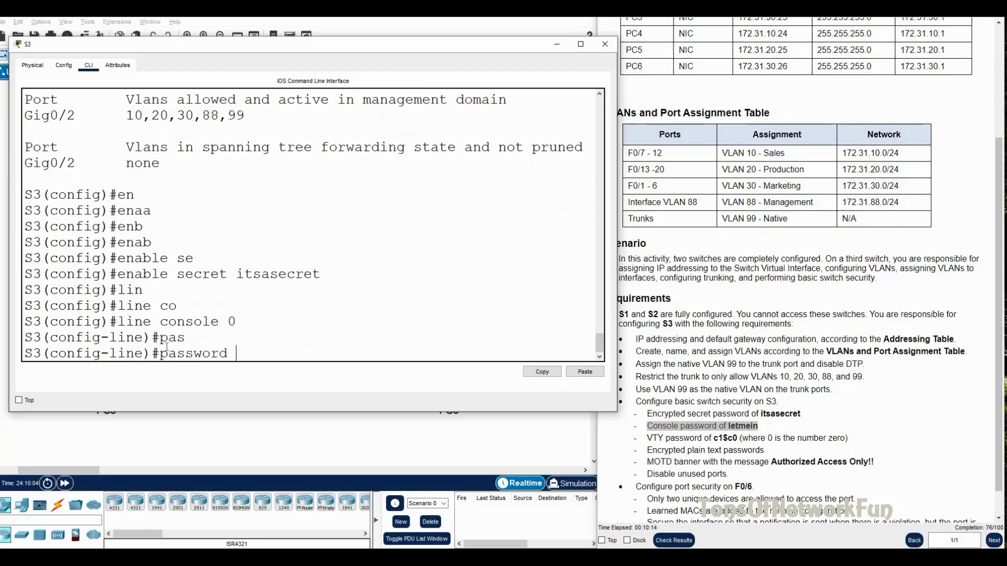
text(letmein)
key(Return)
text(login)
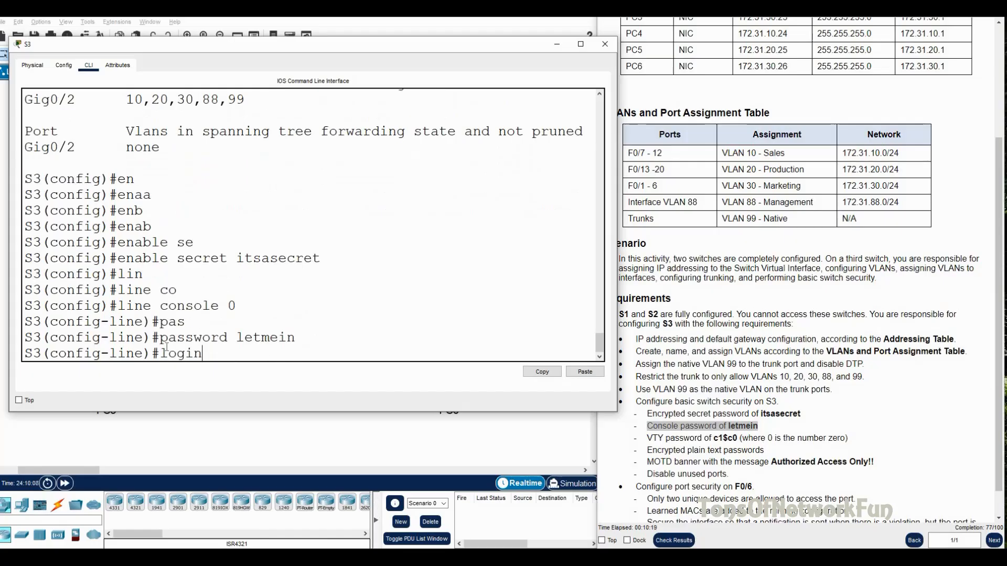
key(Return)
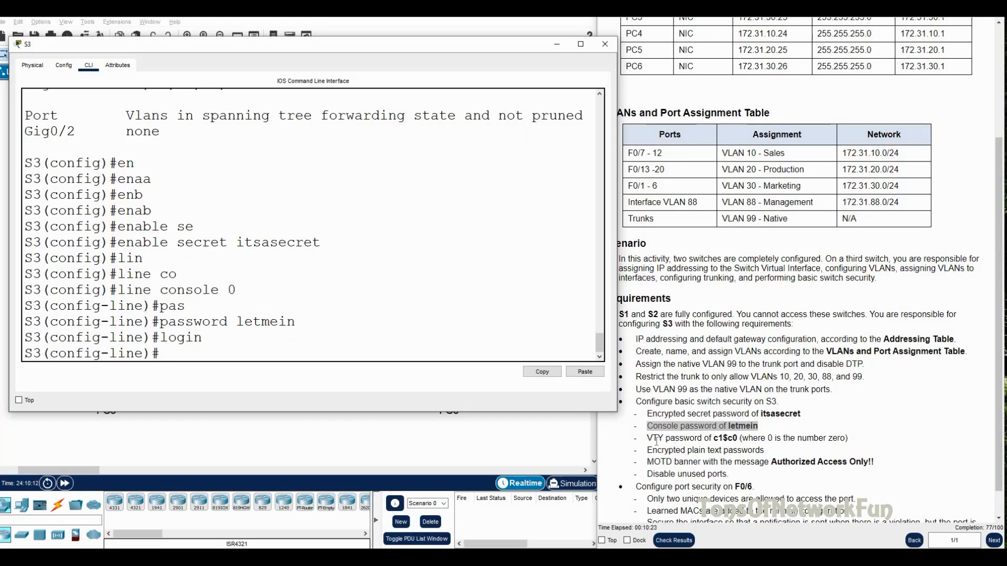
Step: Give line vty 0 15 its password and require login
drag(649, 438, 853, 444)
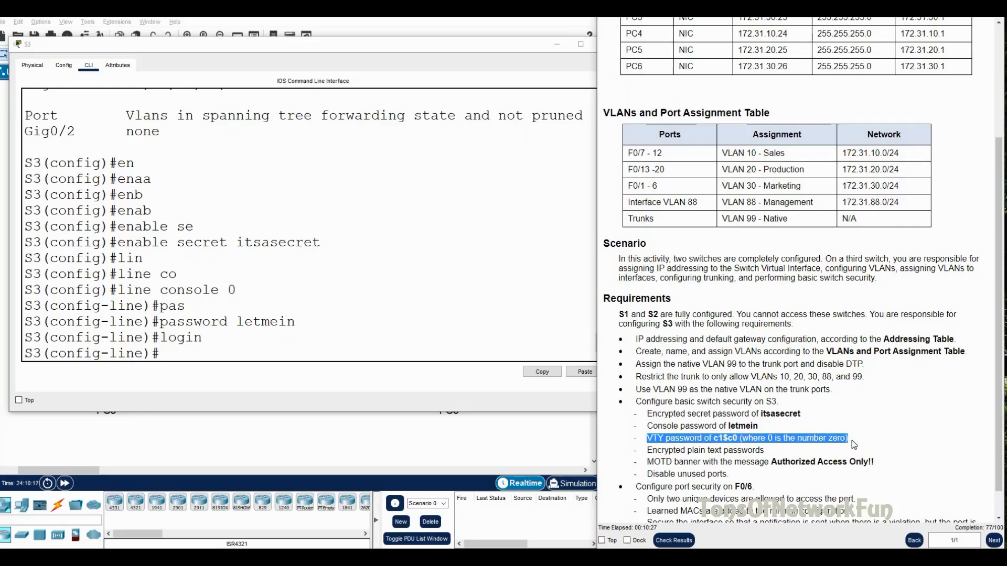
click(660, 449)
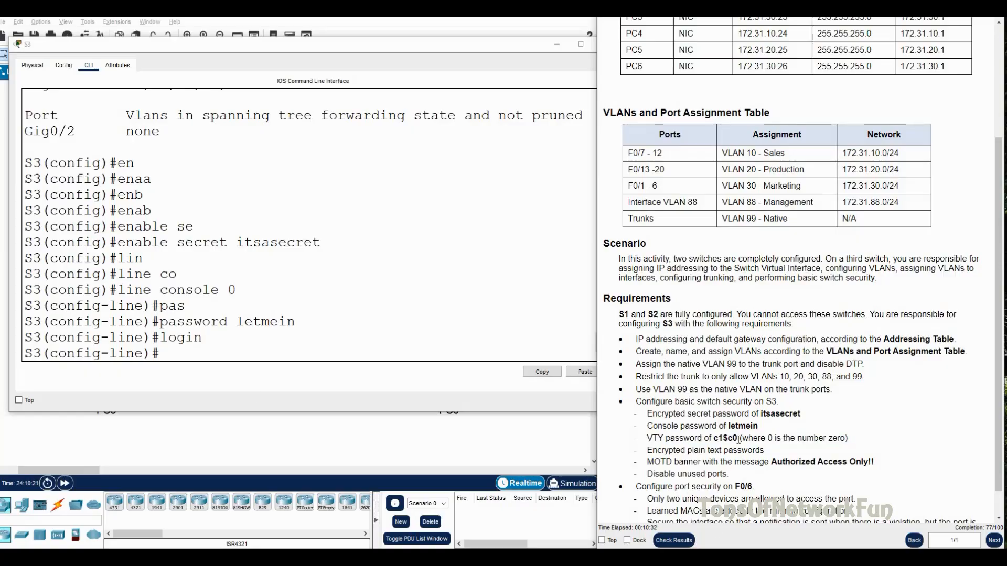
click(210, 356)
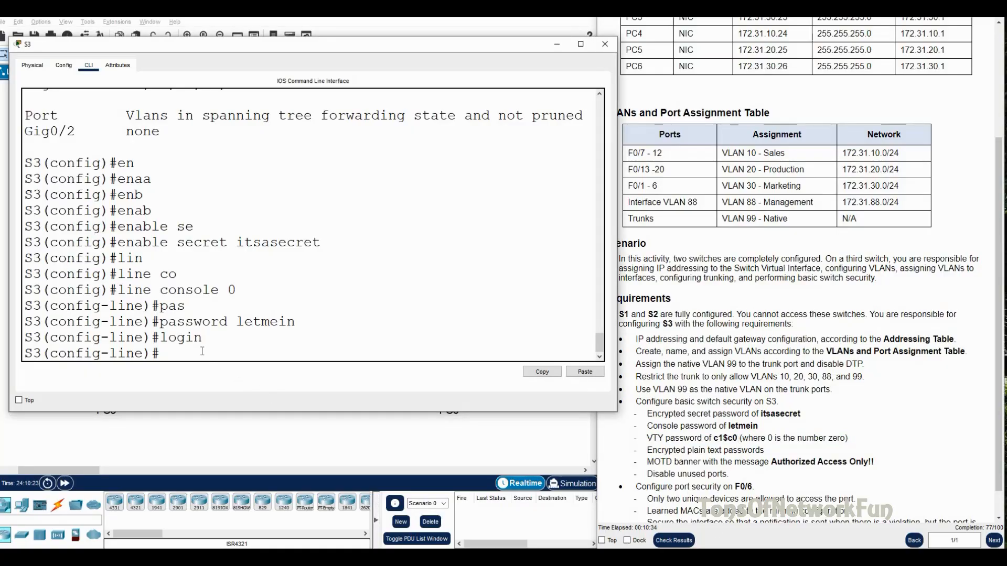
text(line v)
key(Tab)
text(t)
key(Tab)
text(y 0 15)
key(Return)
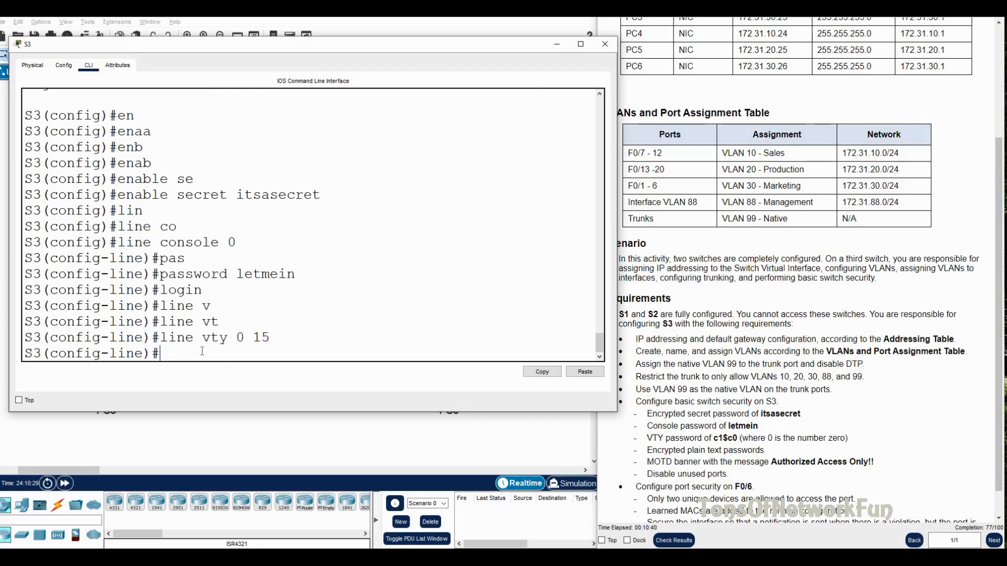
text(pas)
key(Tab)
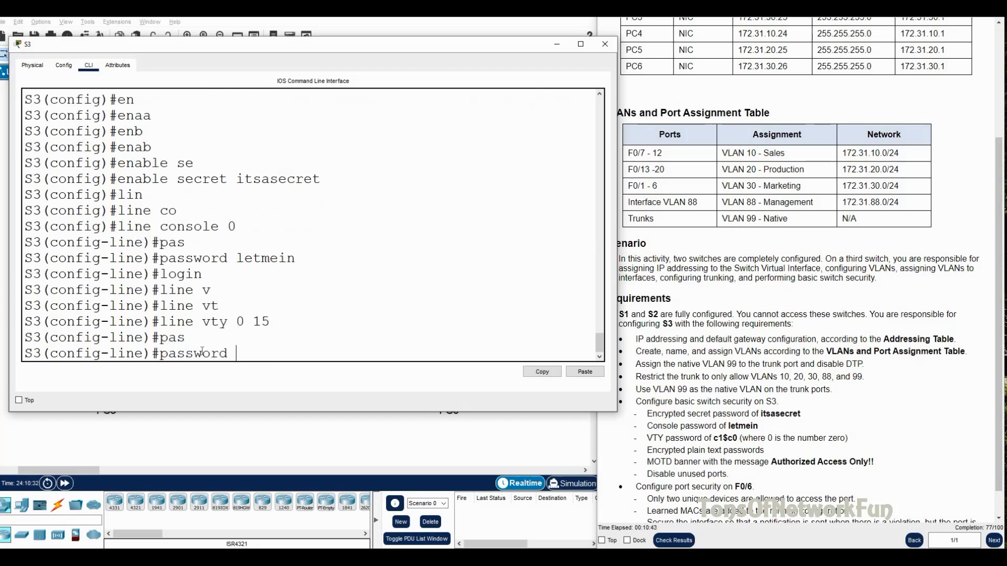
text(c1$c0)
key(Return)
text(login)
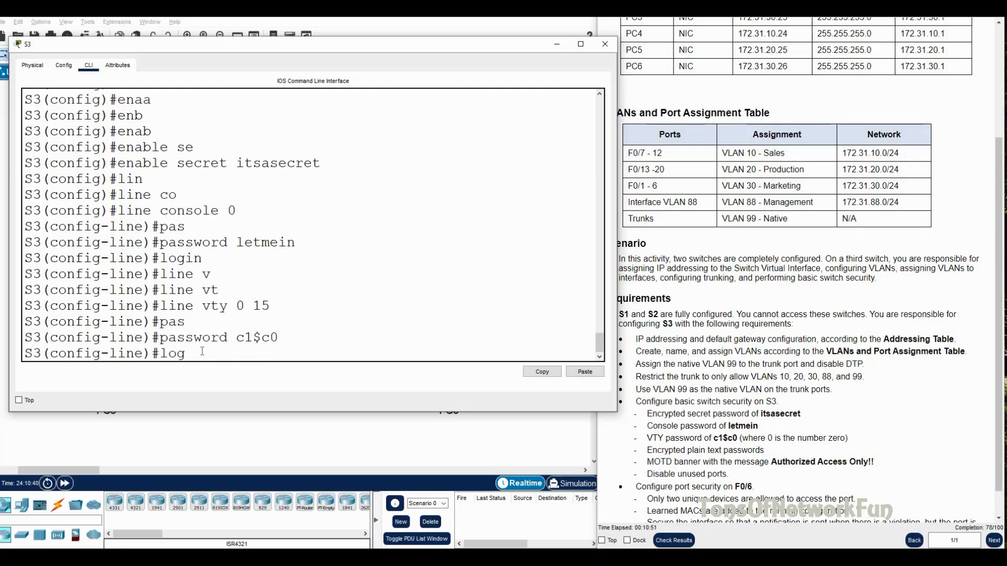
key(Return)
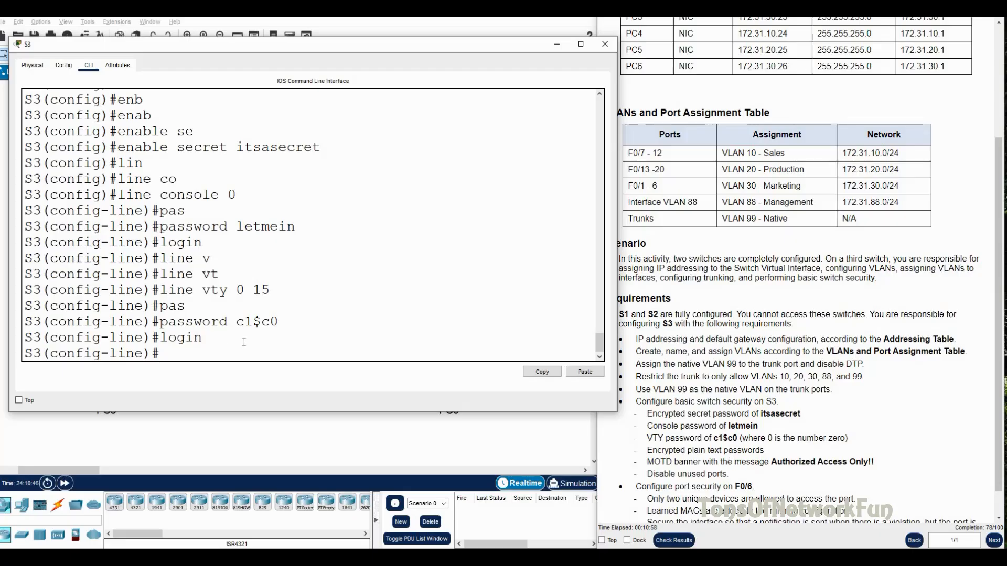
Step: Leave line configuration and enable service password-encryption
text(exit)
key(Return)
text(se)
key(Tab)
text(p)
key(Tab)
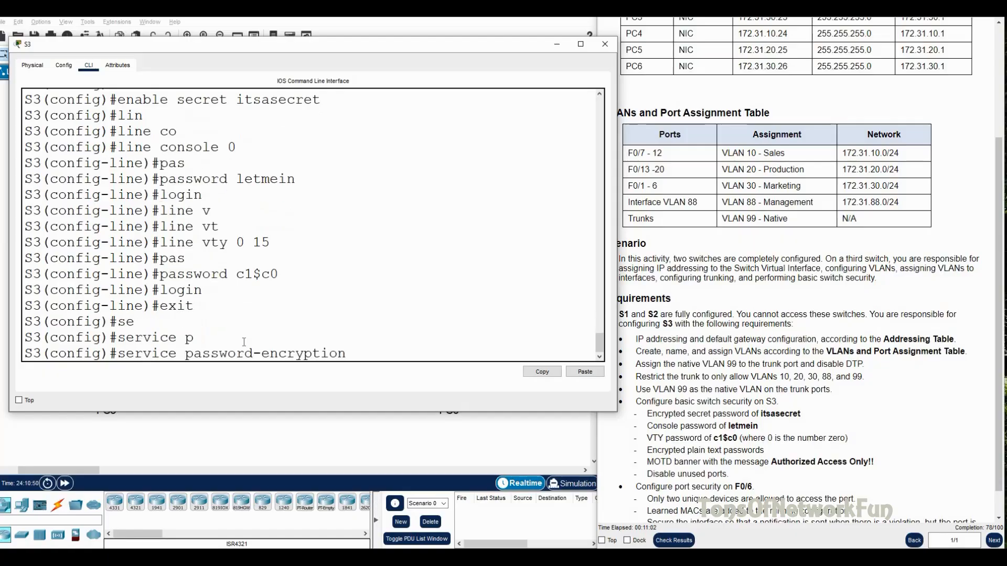
key(Return)
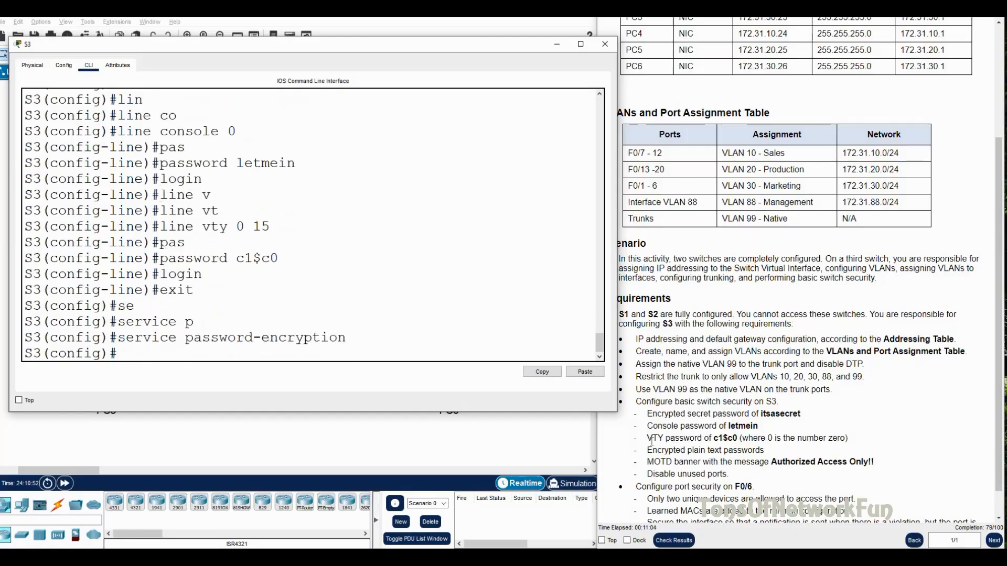
Step: Set S3's banner motd to '# Authorized Access Only #'
drag(647, 462, 879, 464)
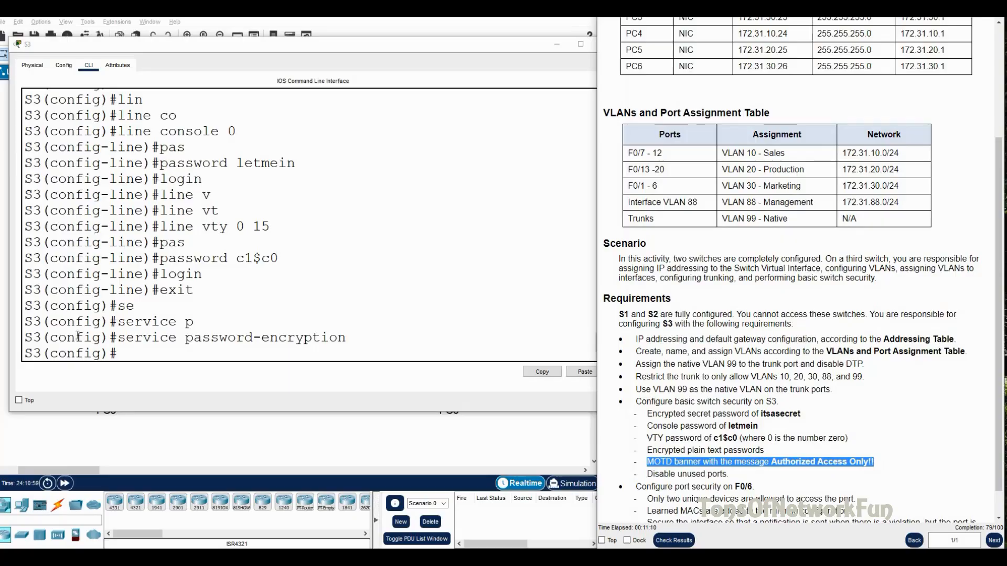
click(149, 359)
text(b)
key(Tab)
text(a)
key(Tab)
text(MOTD #)
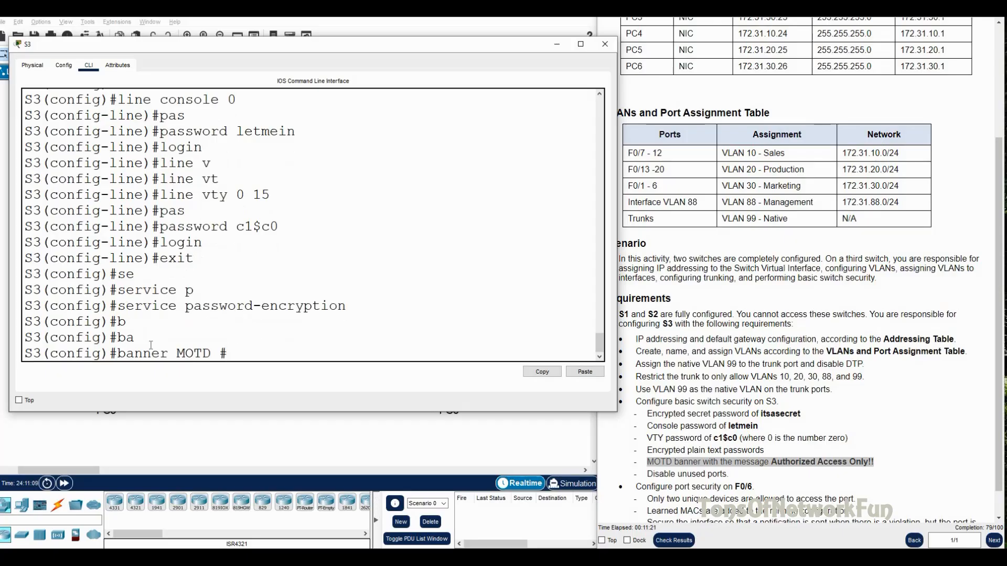
text( Authorized Acce)
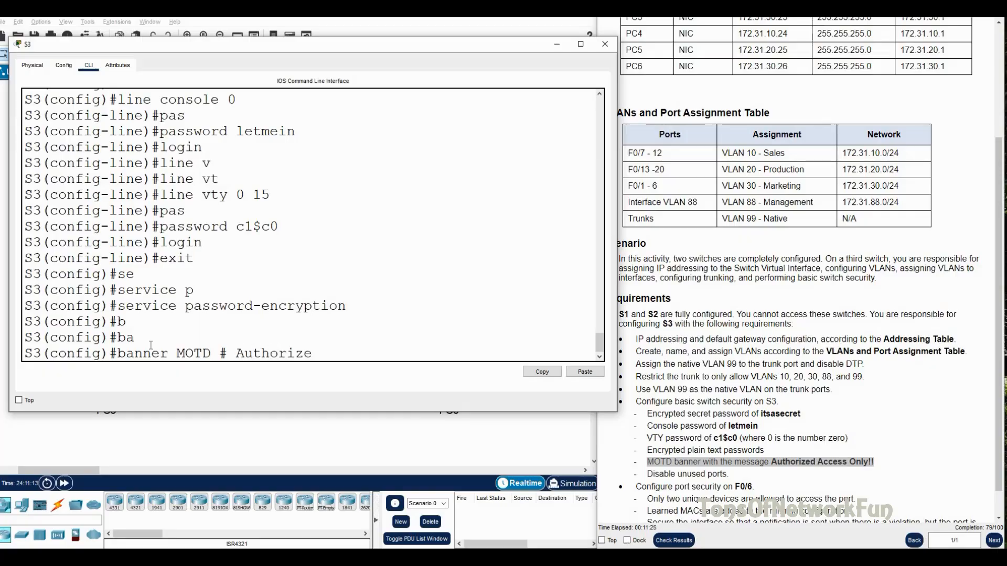
text(Only #)
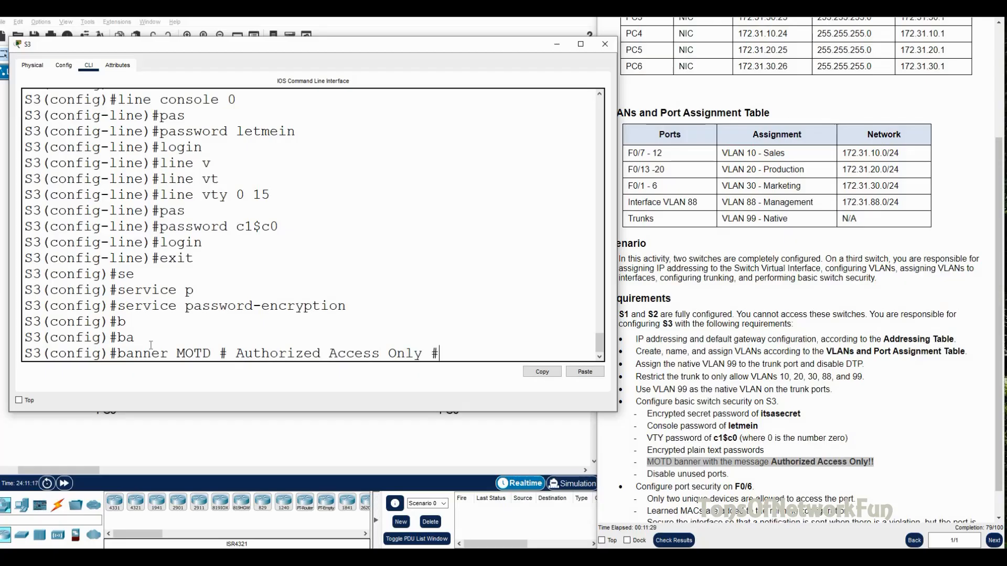
key(Return)
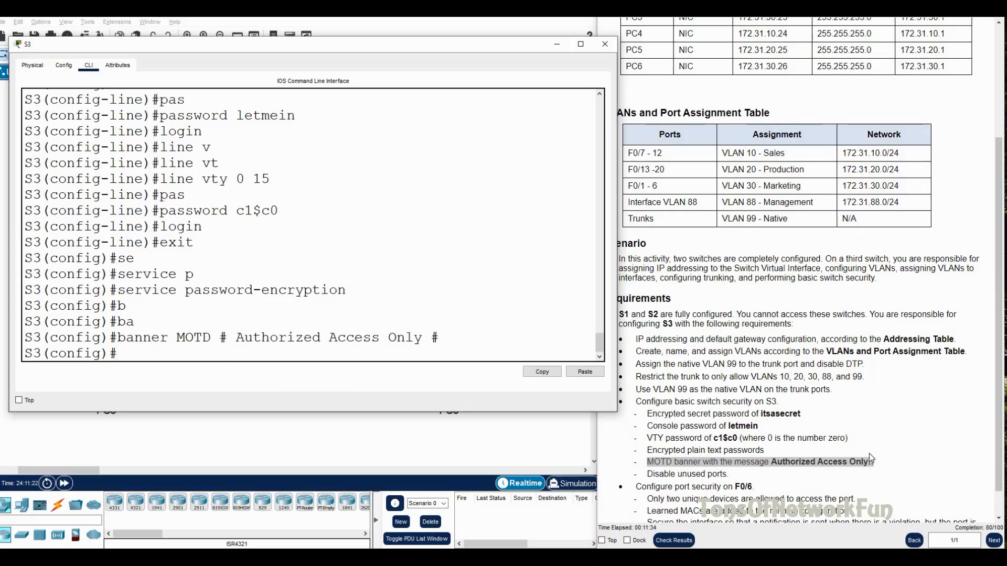
Step: Enter an interface range for fa0/1-24 and g0/2, mistyped as 'fa0/1-24.g0/2'
scroll(816, 463, down, 1)
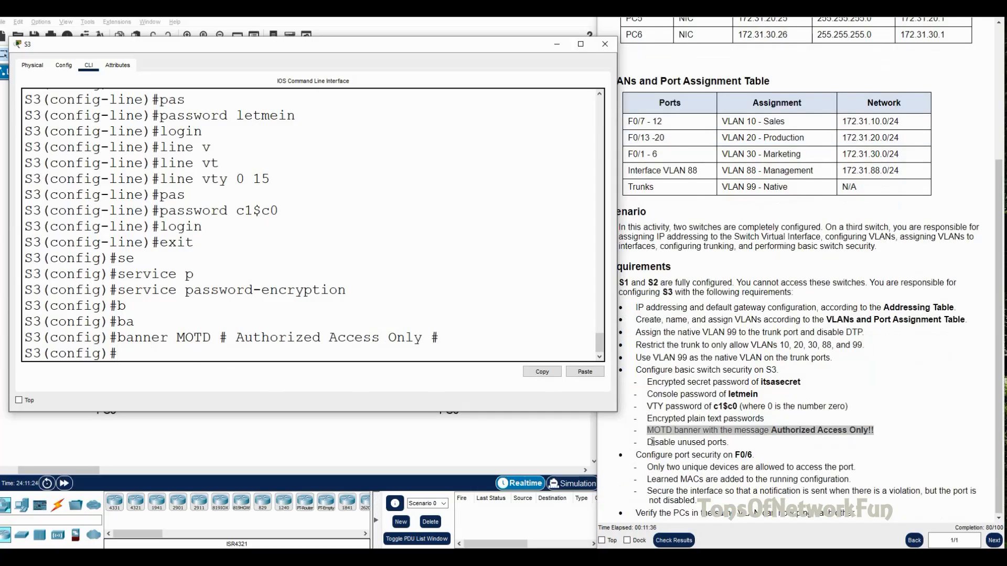
drag(648, 442, 727, 445)
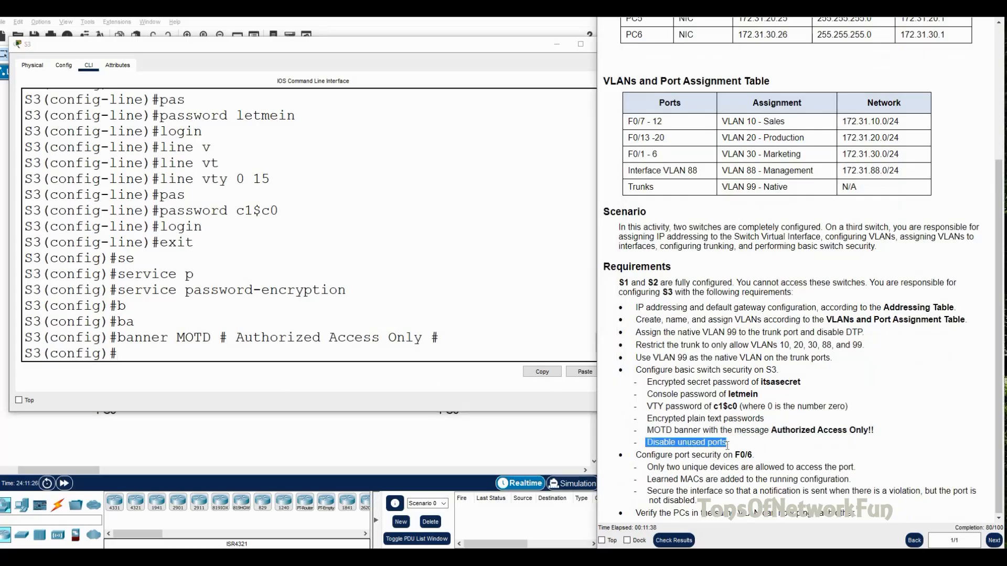
click(189, 356)
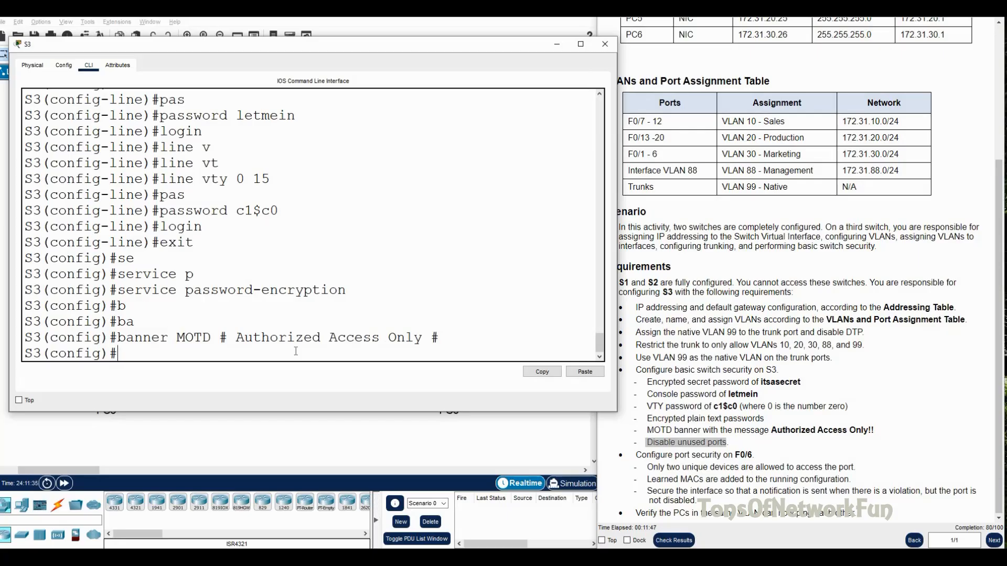
text(int r)
key(Tab)
text(fa0/1-24)
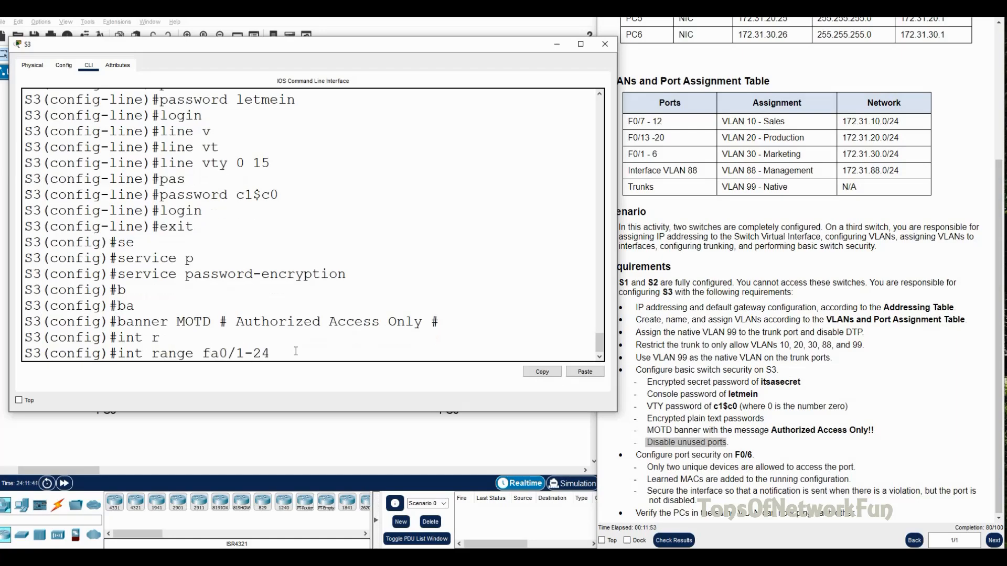
text(.g.)
drag(353, 48, 369, 74)
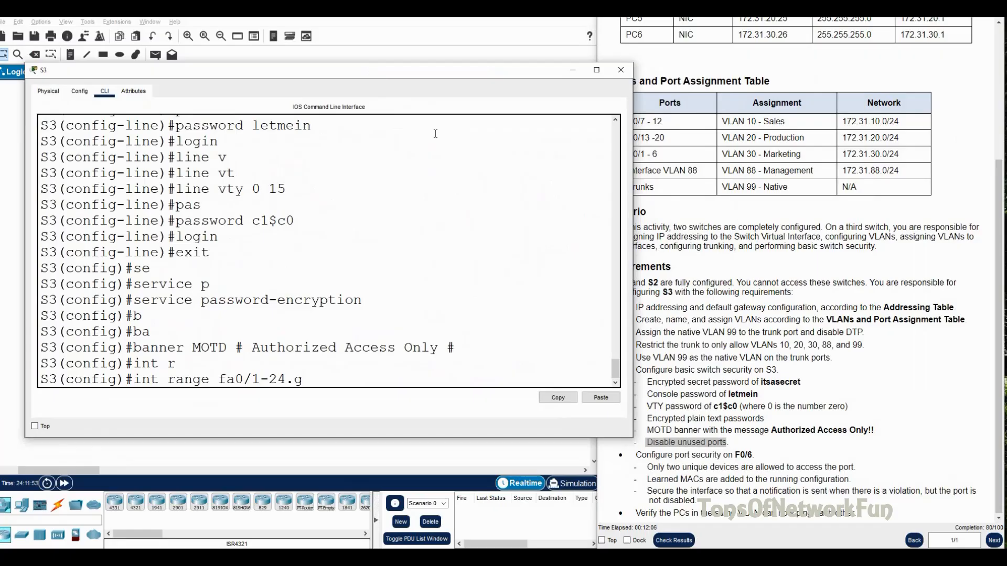
text(0/2)
key(Return)
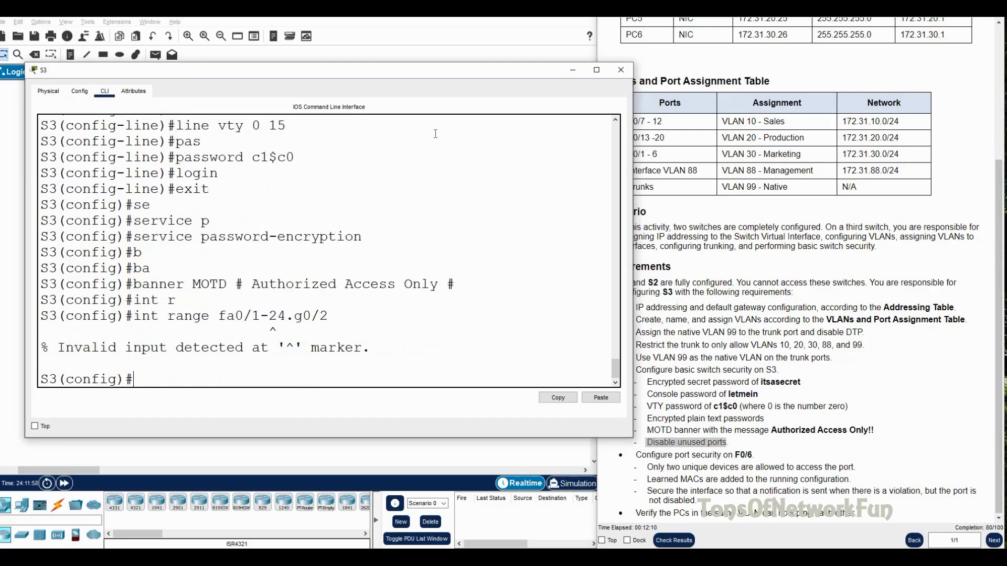
Step: Correct the range to 'fa0/1-24,g0/2' and shut all those ports down
key(Up)
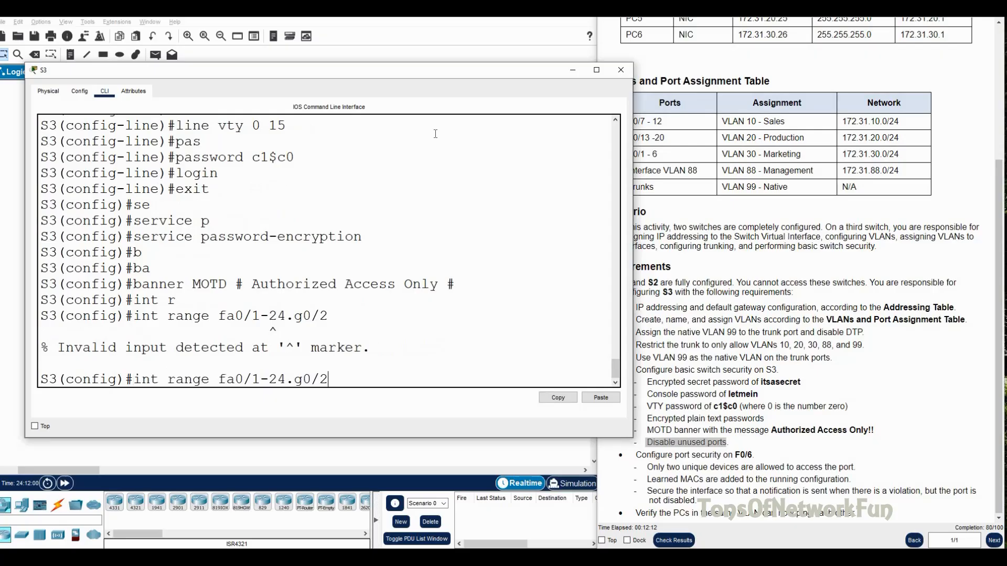
key(BackSpace)
key(BackSpace)
key(BackSpace)
key(BackSpace)
key(BackSpace)
text(,g0/2)
key(Return)
text(sh)
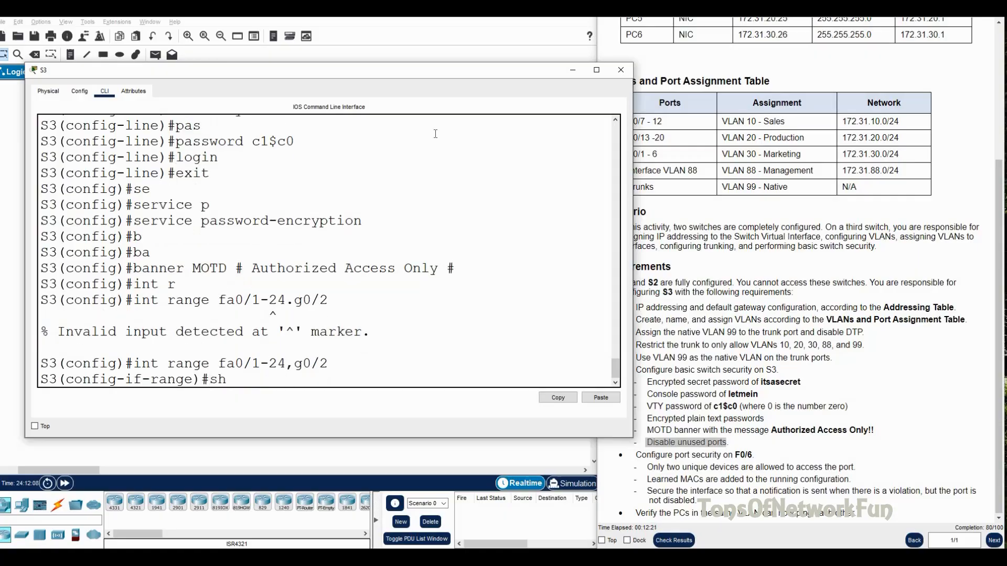
key(Return)
drag(358, 67, 314, 59)
drag(392, 59, 903, 81)
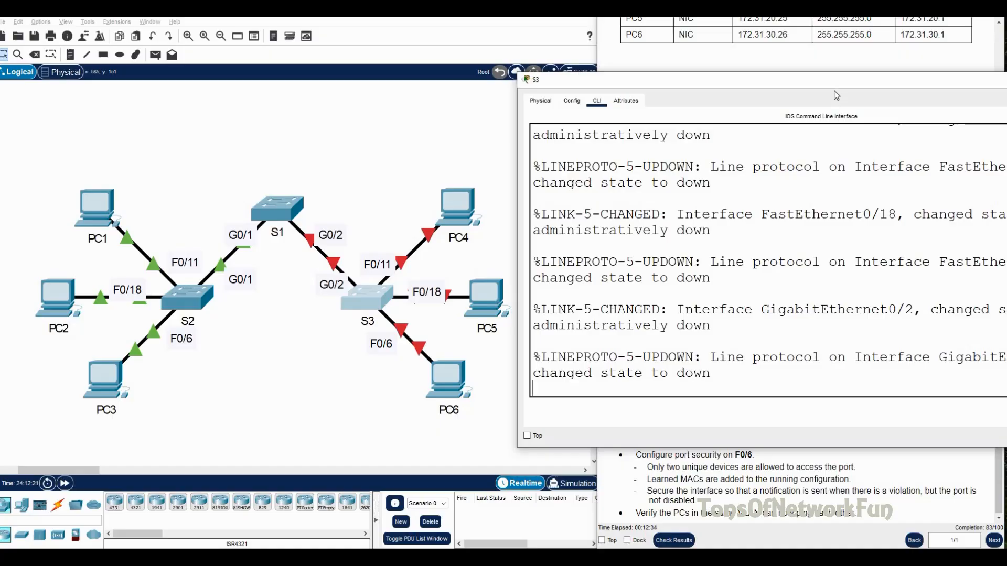
Step: Select range f0/6,f0/11,f0/18,g0/2 and run 'no shutdown' on it
drag(834, 83, 358, 82)
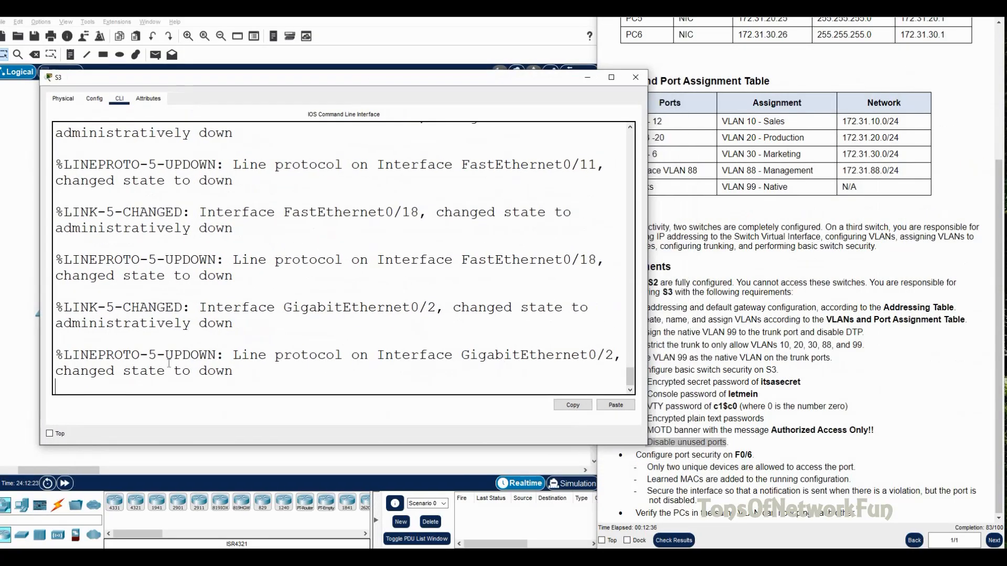
key(Return)
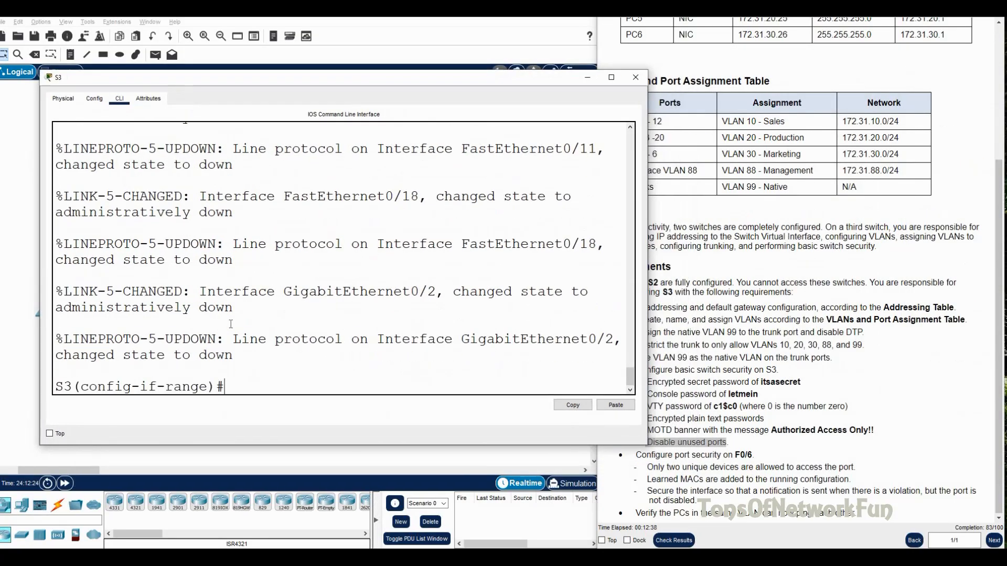
text(exit)
key(Return)
text(int ra)
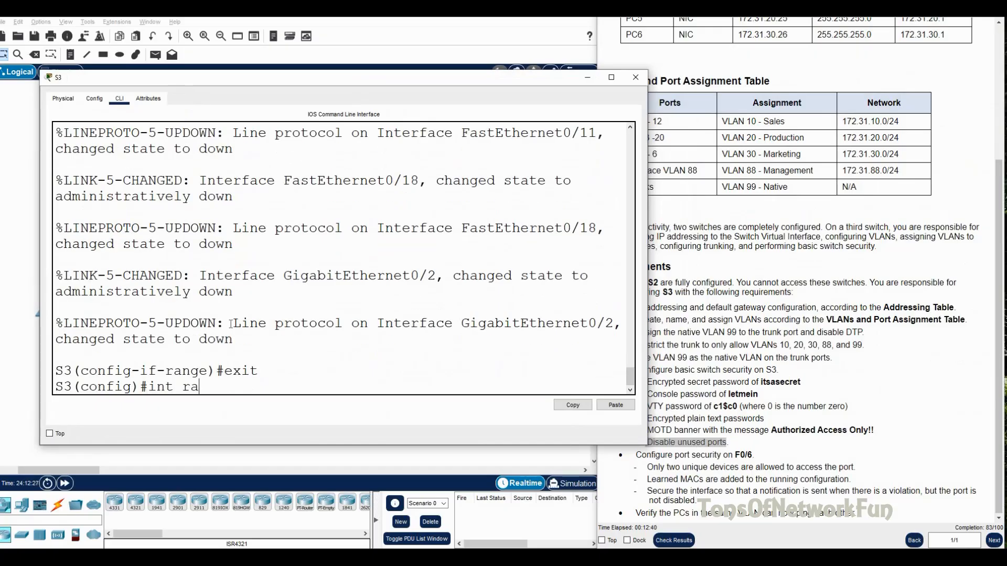
key(Tab)
text(f)
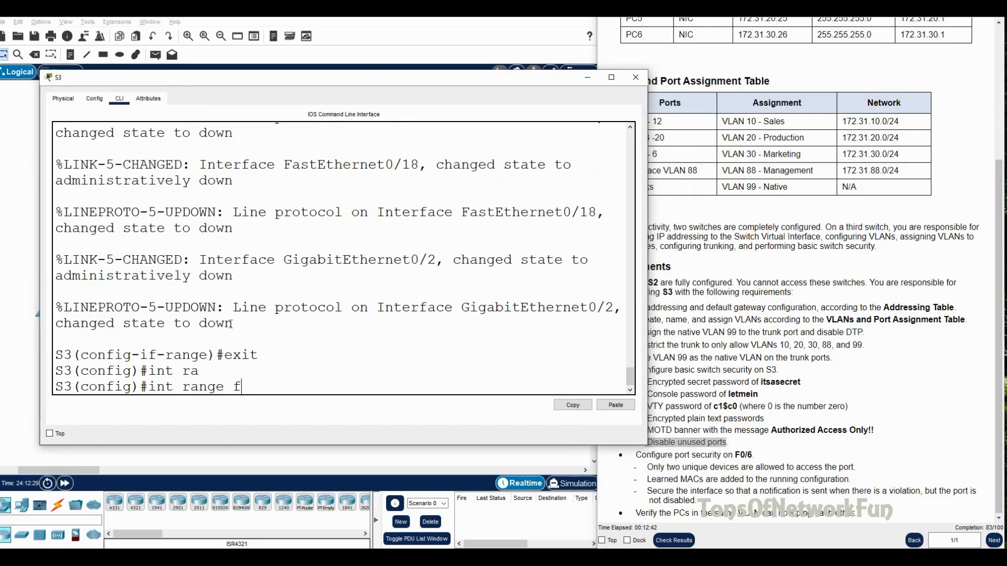
text(0/6,f0/11,f0/18)
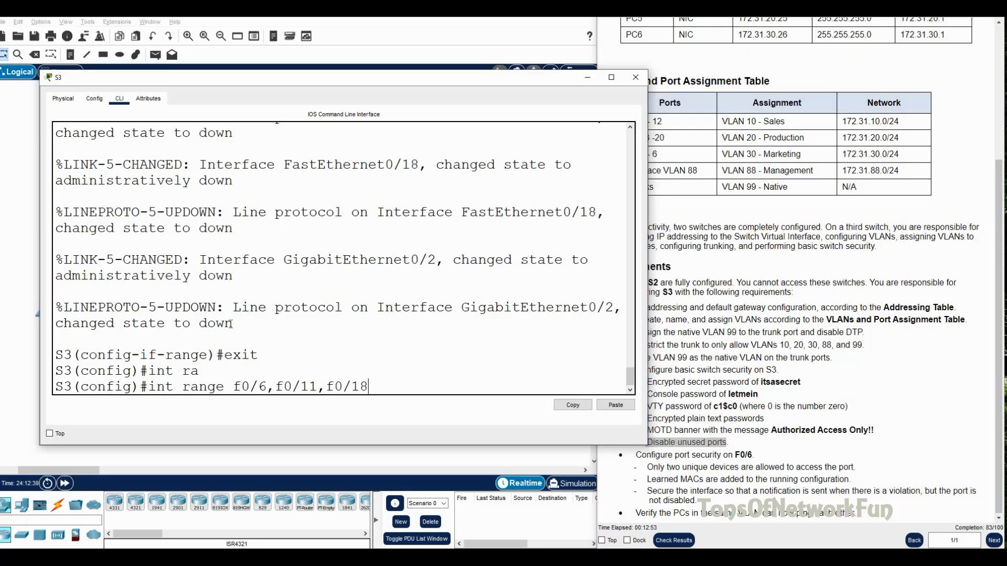
text(,g0/2)
key(Return)
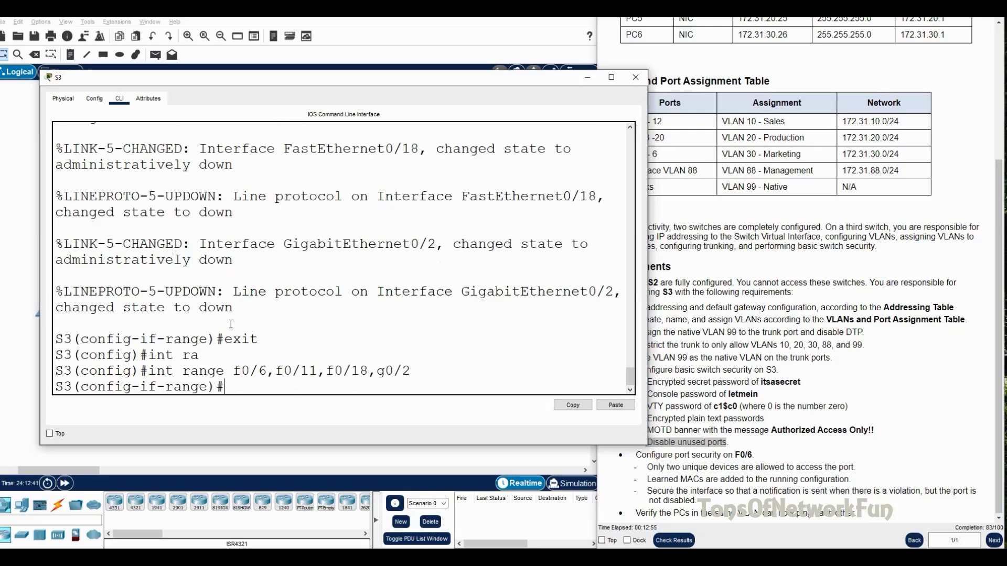
text(no sh)
key(Return)
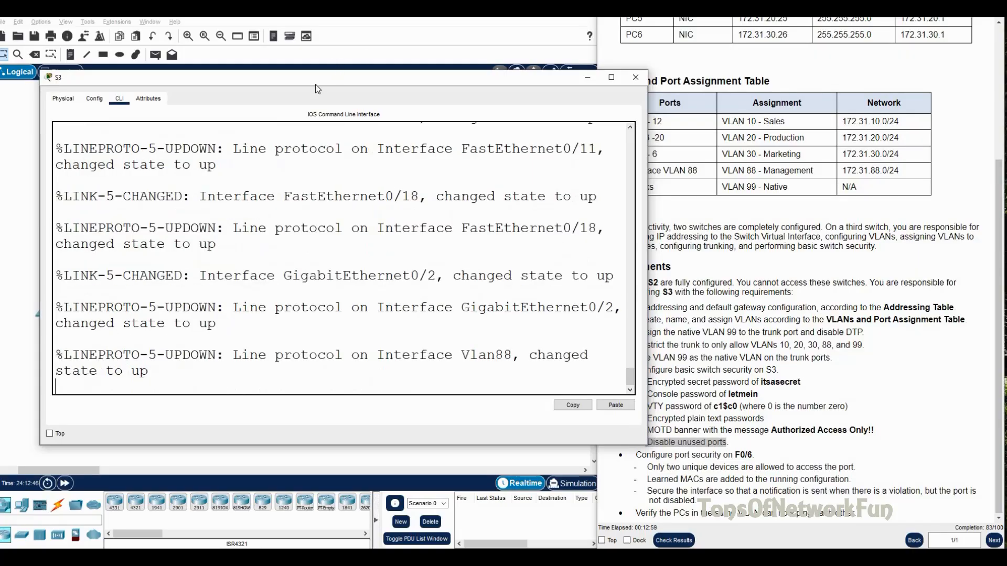
Step: Check the topology links and mark the F0/6 port-security task in the instructions
drag(315, 84, 781, 77)
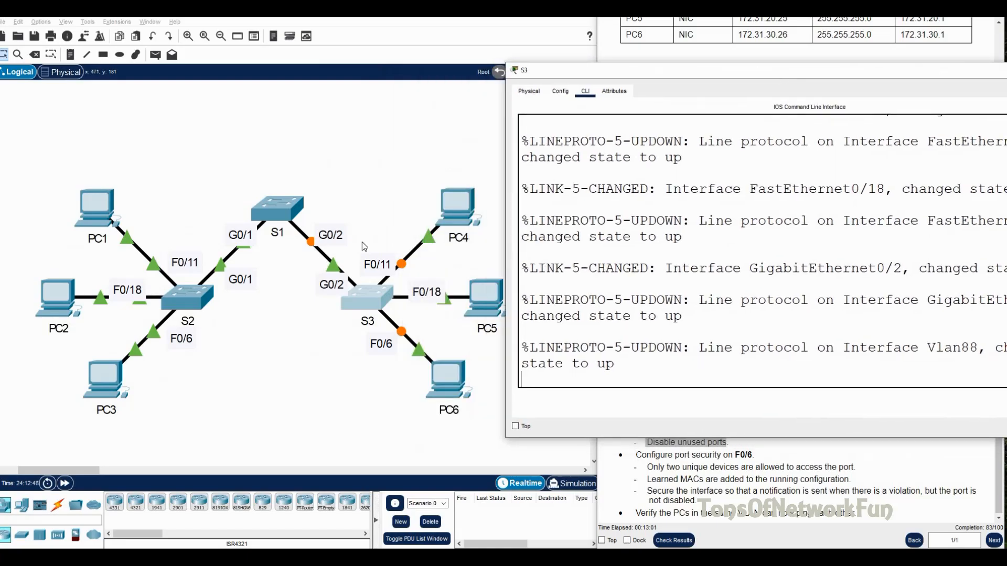
drag(716, 75, 218, 77)
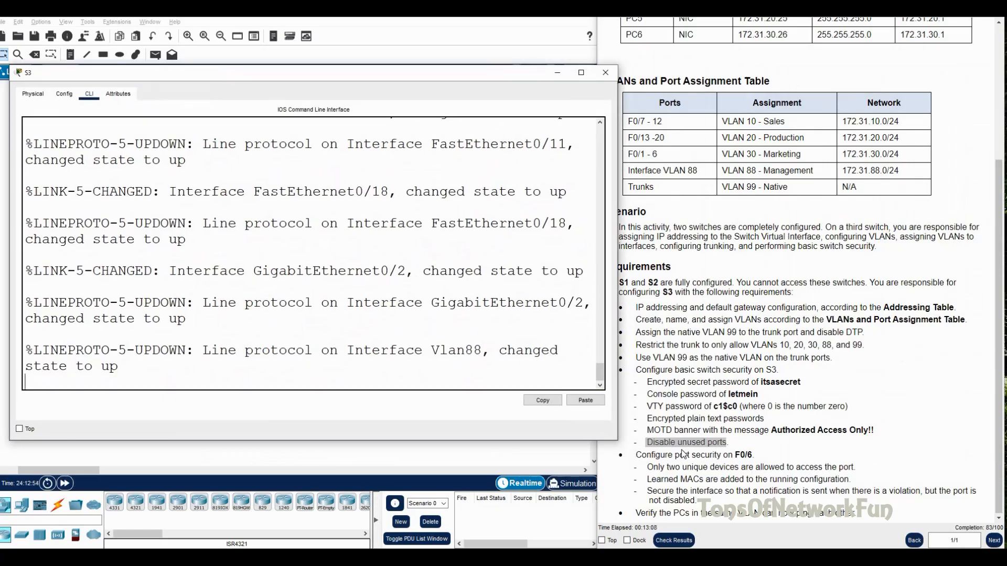
click(653, 454)
drag(636, 455, 756, 460)
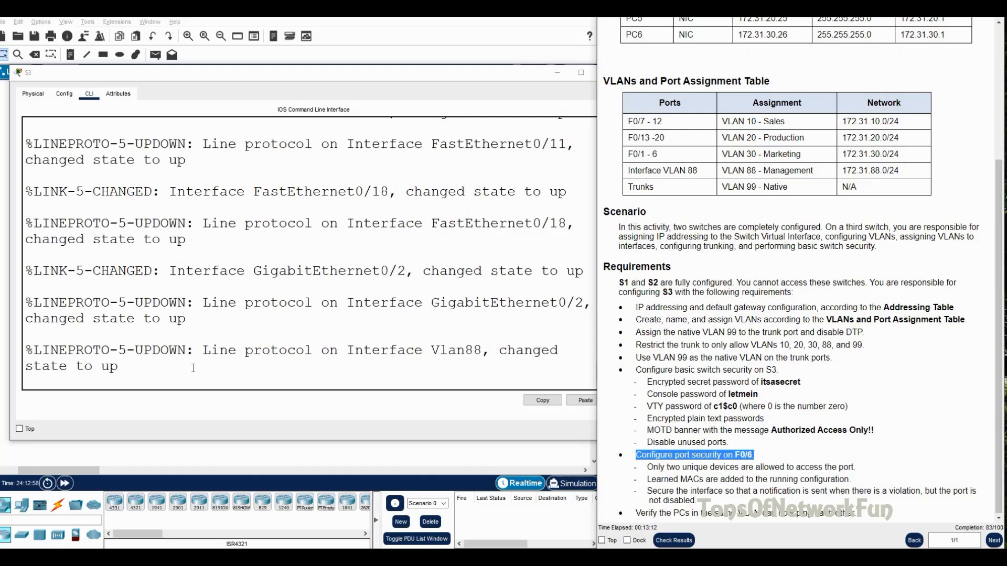
Step: Leave the interface range and enter interface F0/6 configuration
click(147, 401)
key(Return)
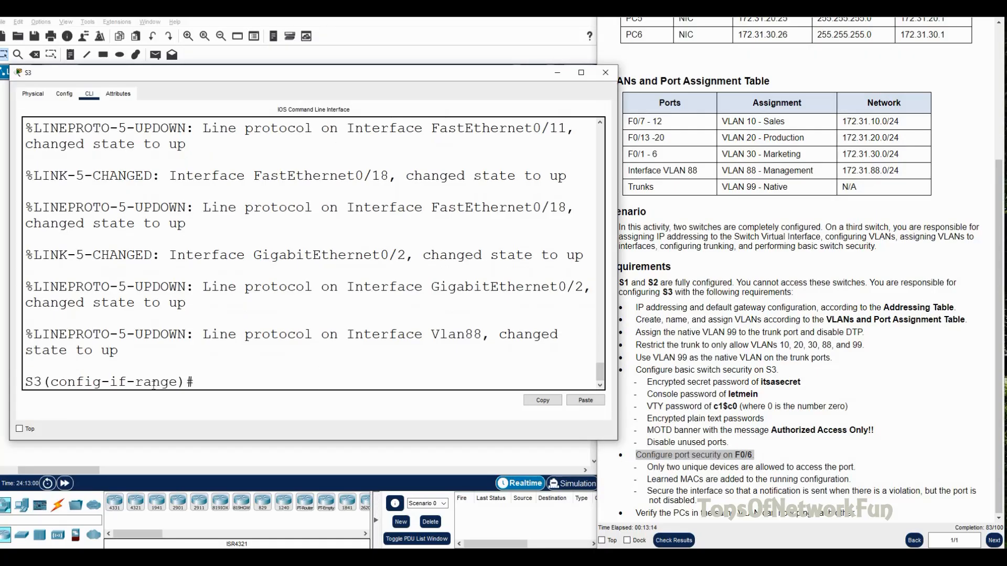
text(exit)
key(Return)
text(int f)
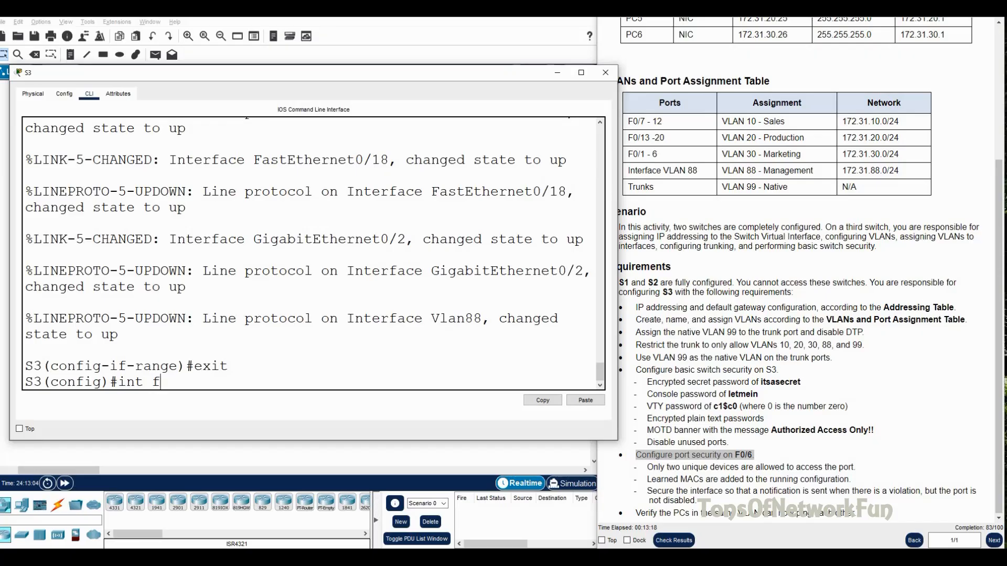
text(0/6)
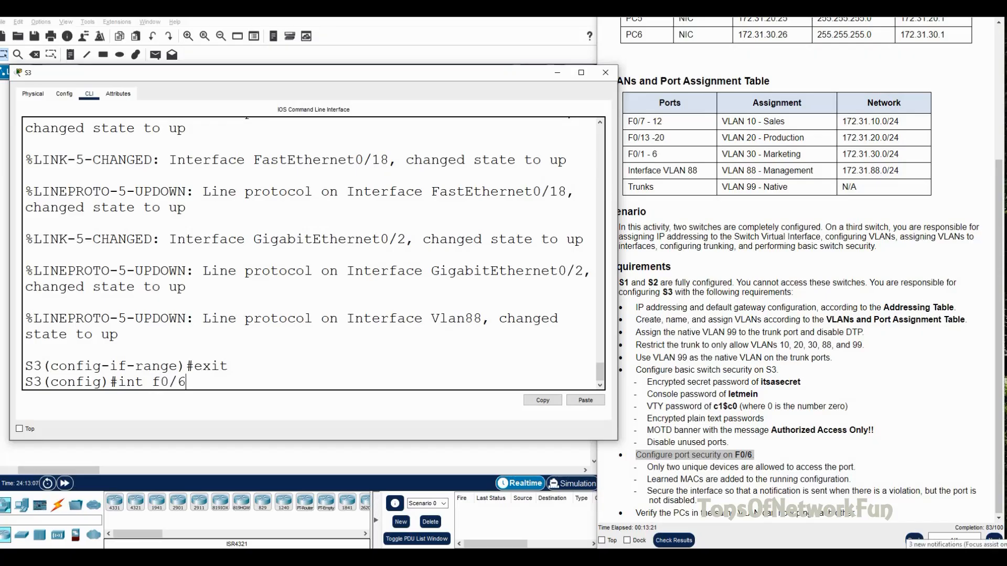
key(Return)
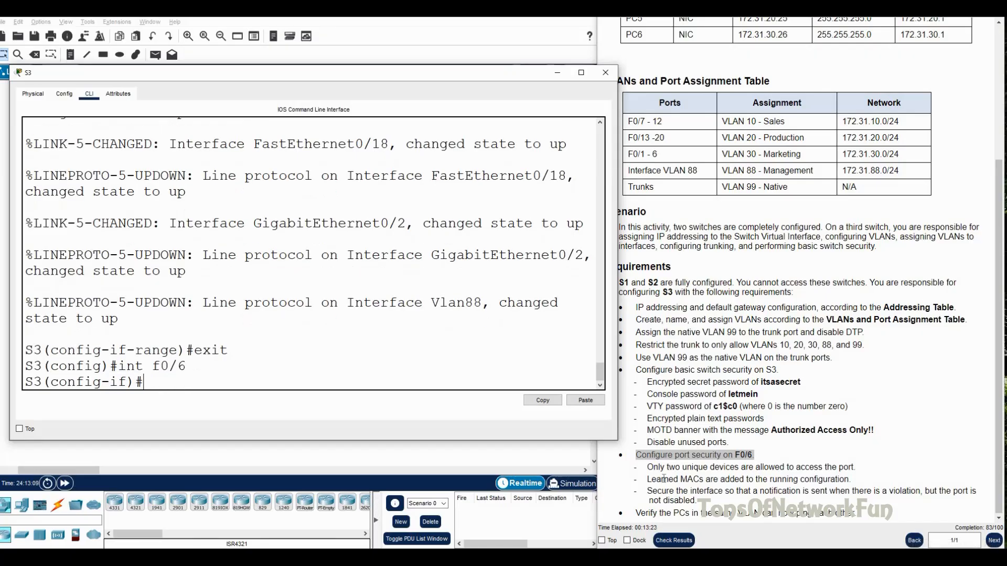
Step: Enable switchport port-security on F0/6
click(687, 466)
drag(647, 467, 856, 467)
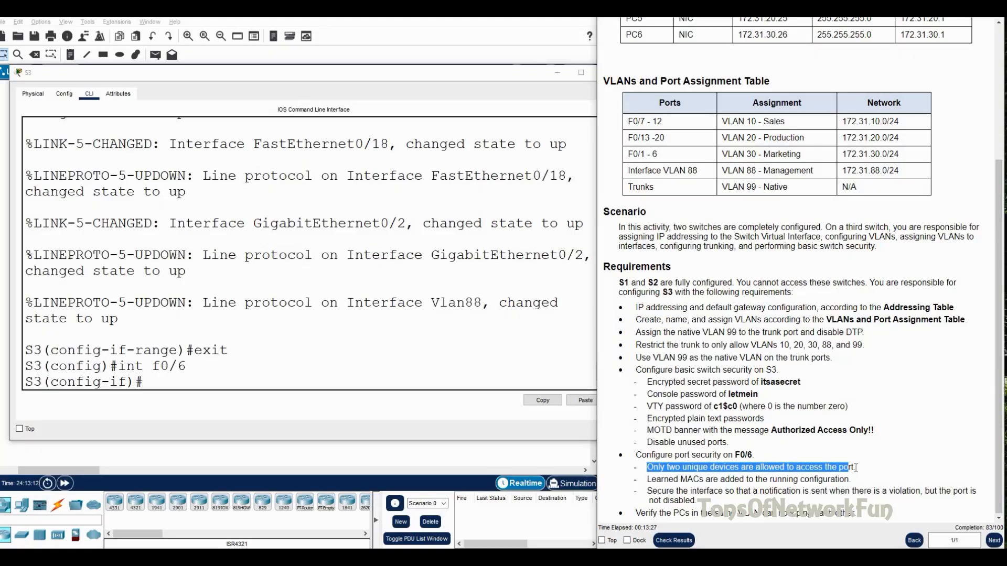
click(200, 376)
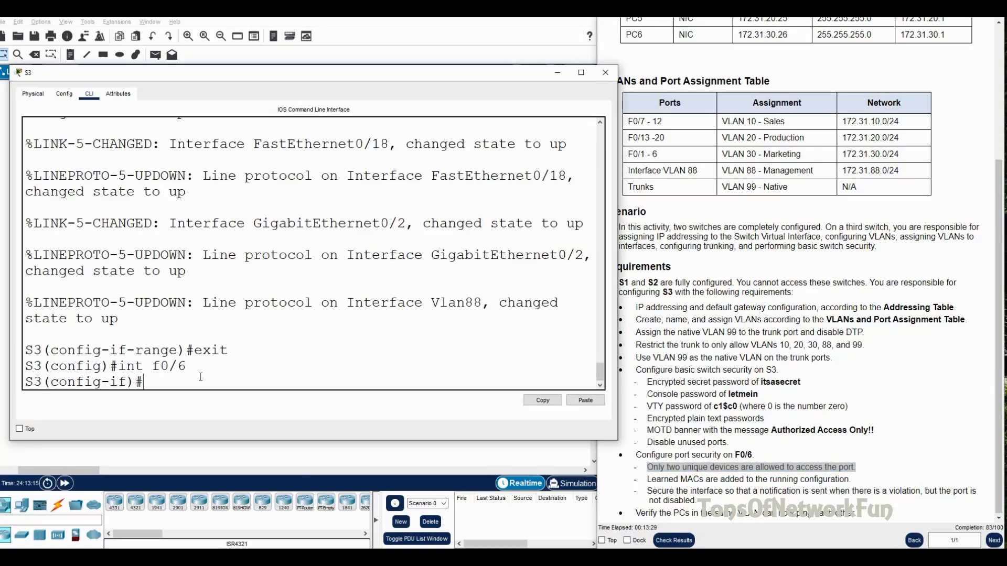
drag(617, 242, 601, 242)
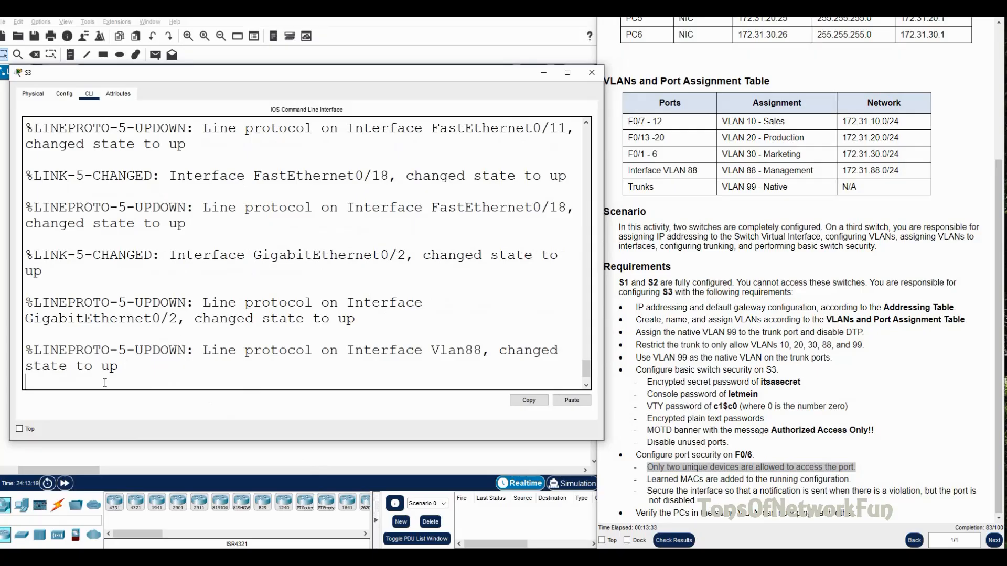
key(Return)
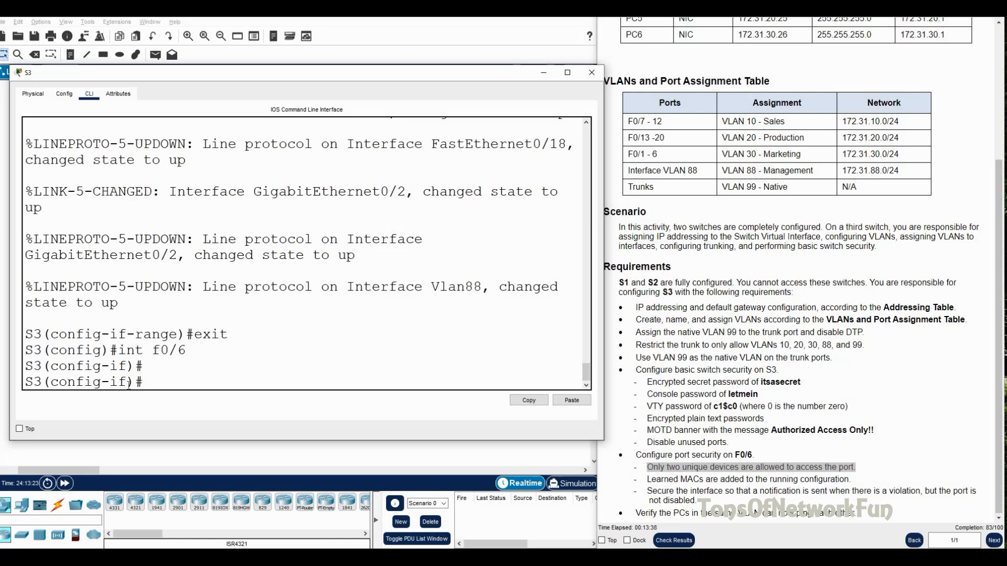
text(sw)
key(Tab)
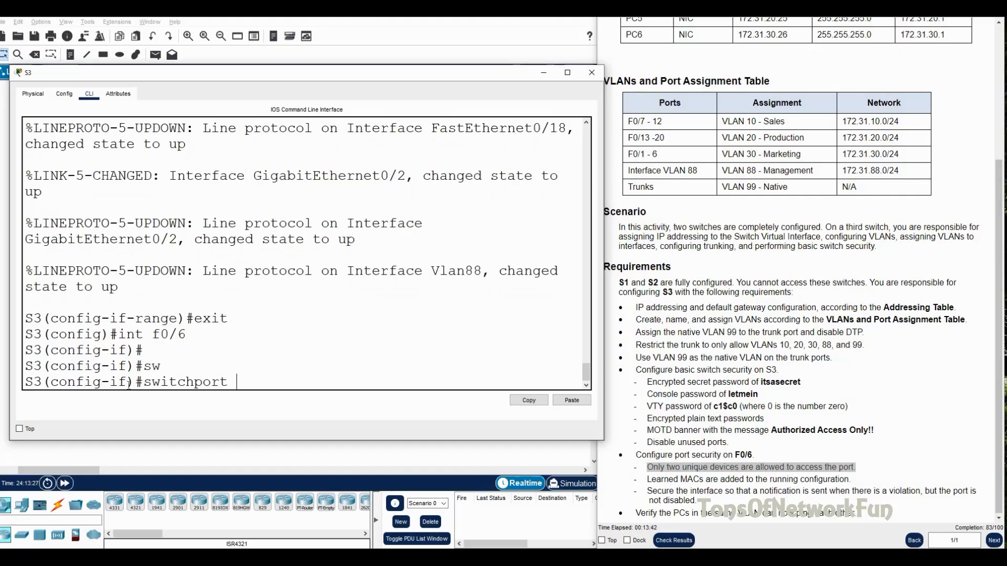
text(po)
key(Tab)
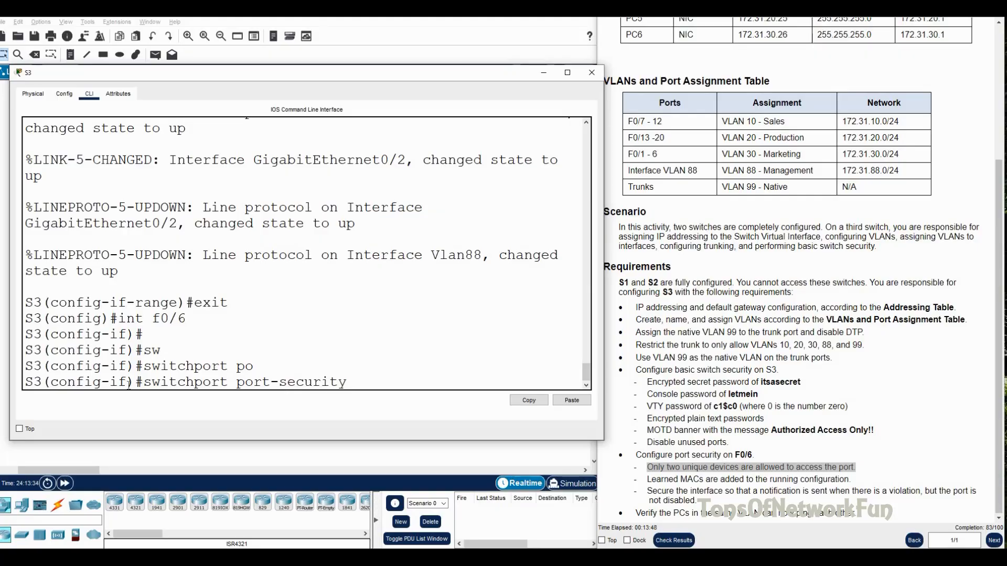
key(Return)
Step: Limit F0/6 port security to a maximum of 2 MAC addresses
text(sw)
key(Tab)
text(p)
key(Tab)
text(o)
key(Tab)
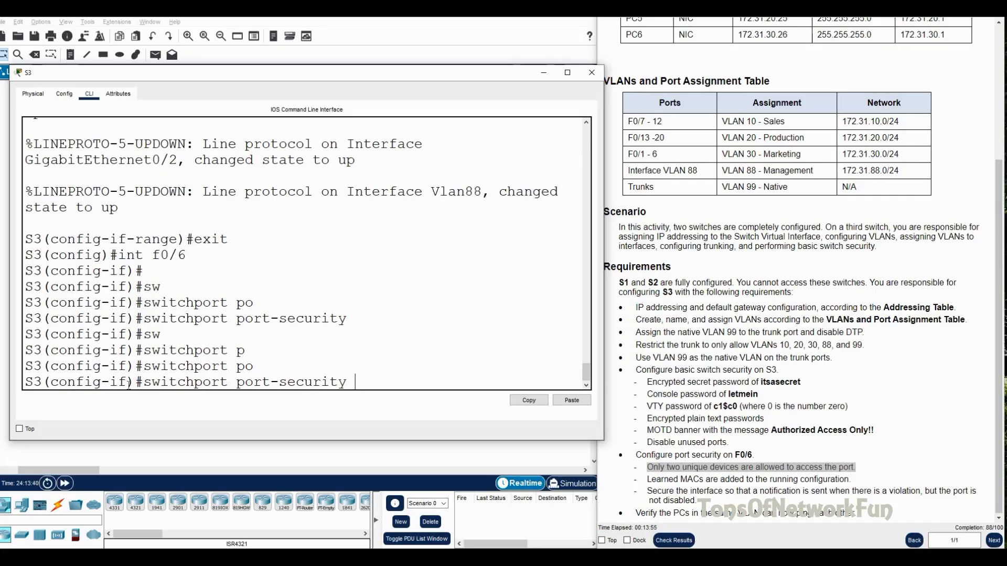
text(m)
key(Tab)
text(ax)
key(Tab)
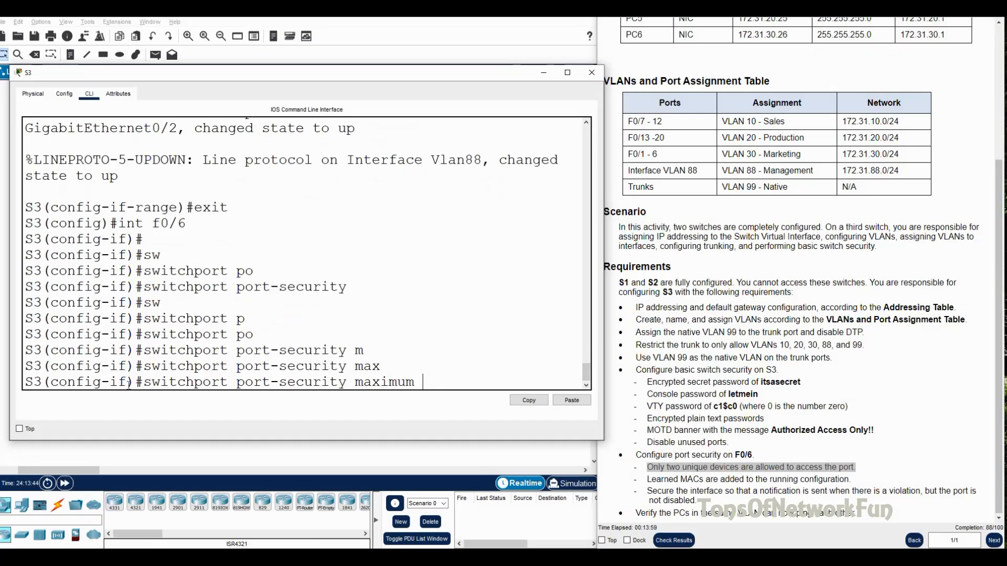
text(2)
key(Return)
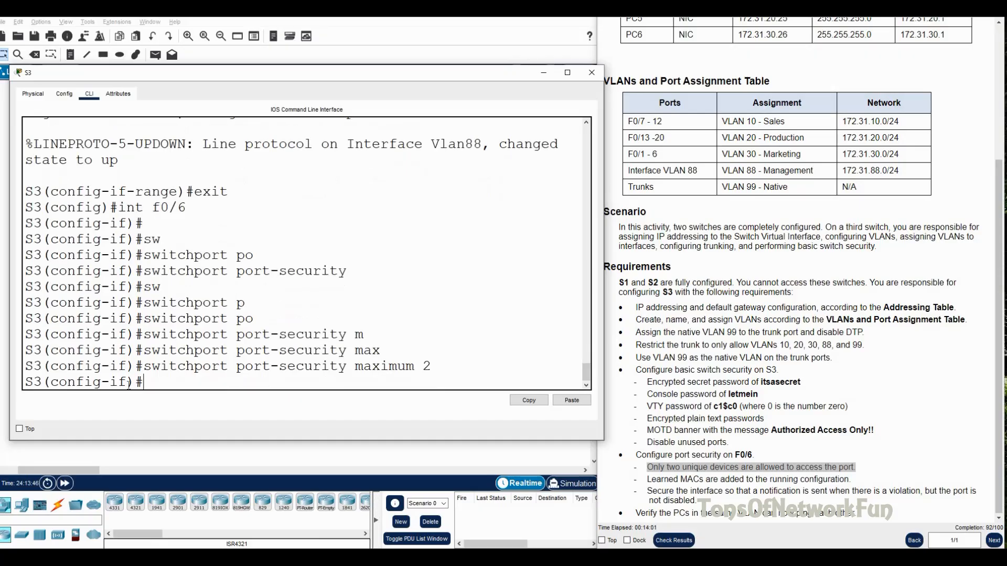
Step: Submit an incomplete 'switchport port-security mac-address st' command on F0/6
click(646, 479)
drag(661, 478, 849, 479)
click(194, 383)
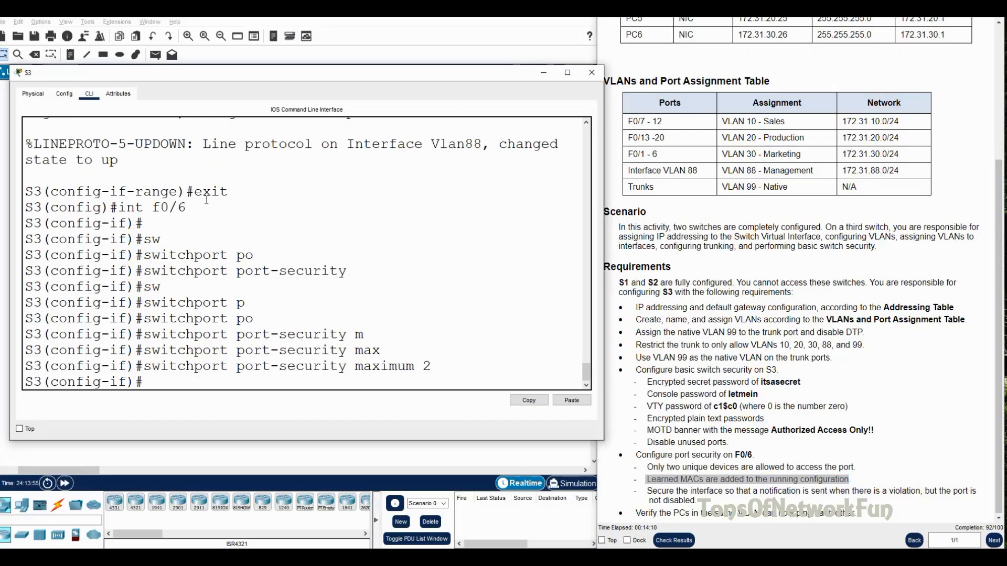
text(sw)
key(Tab)
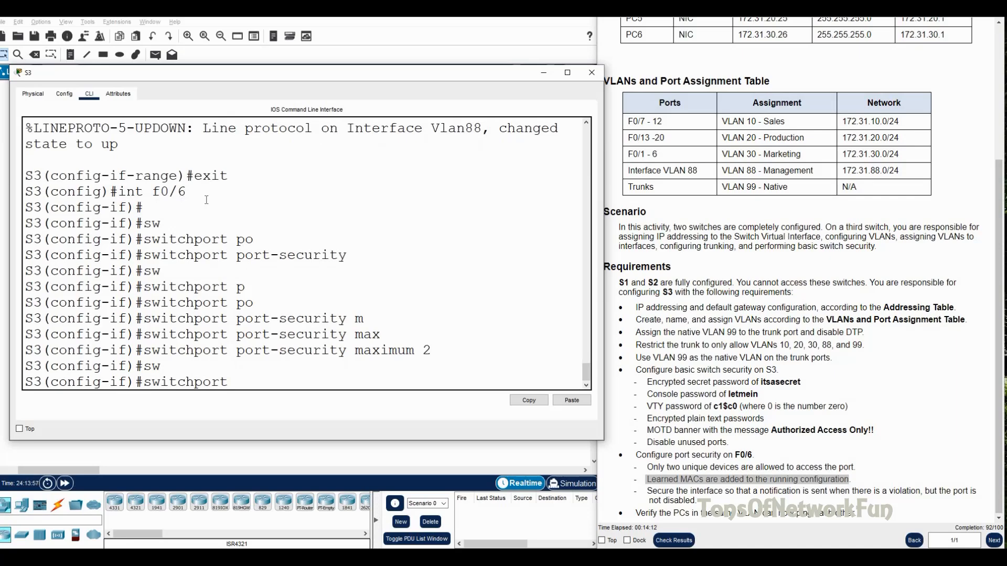
text(p)
key(Tab)
text(o)
key(Tab)
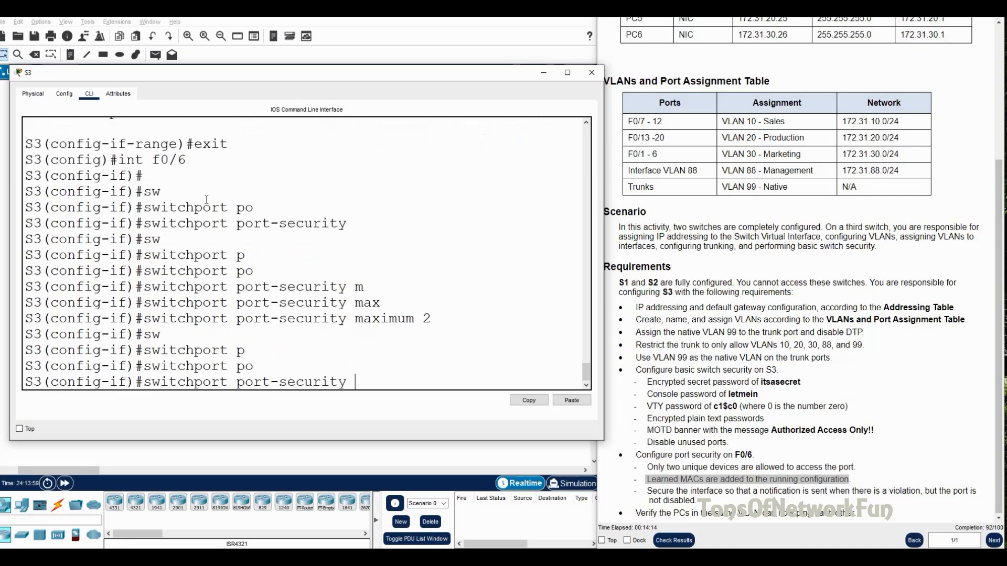
text(mac)
key(Tab)
text(st)
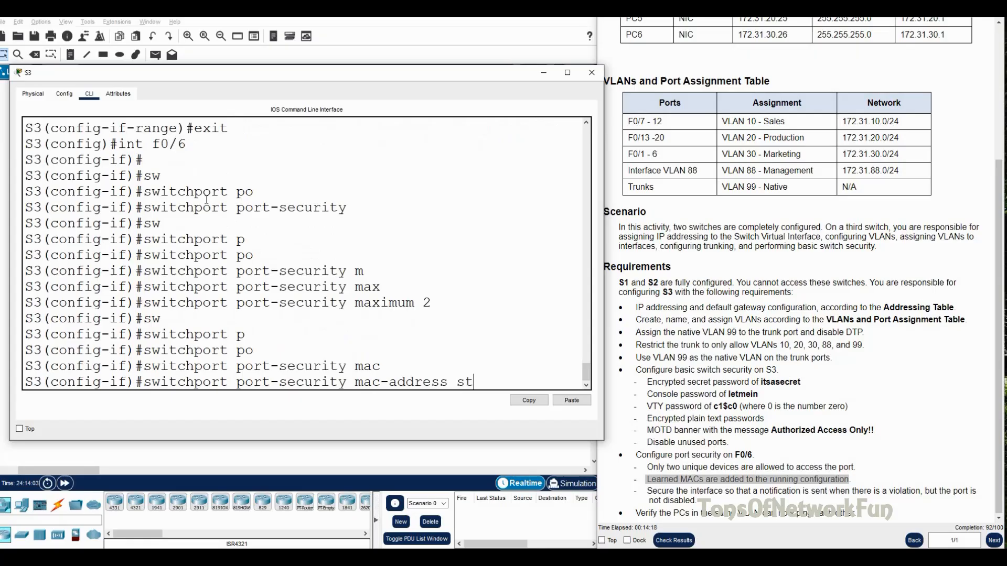
key(Return)
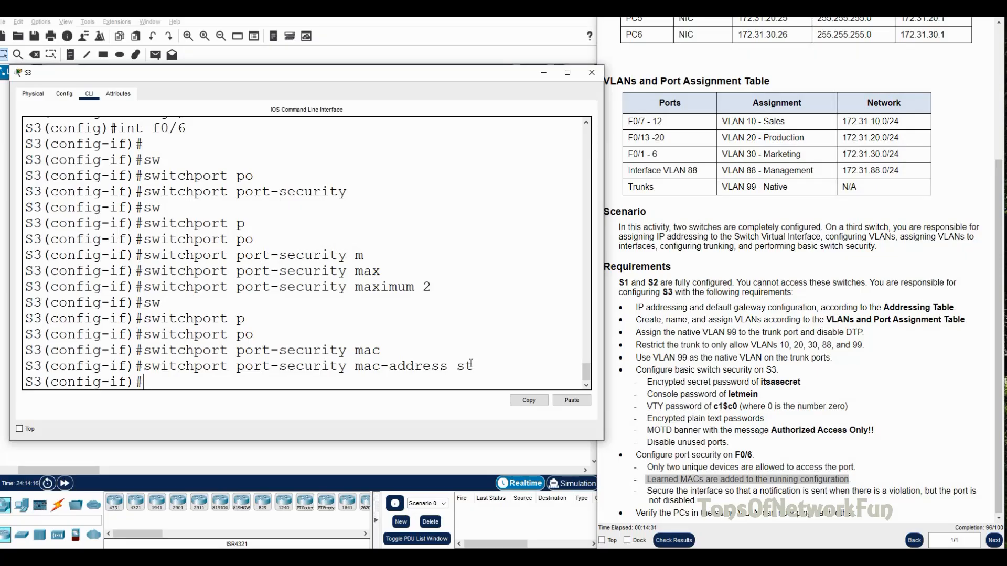
Step: Recall and complete it as 'switchport port-security mac-address sticky'
key(Up)
text(i)
key(Tab)
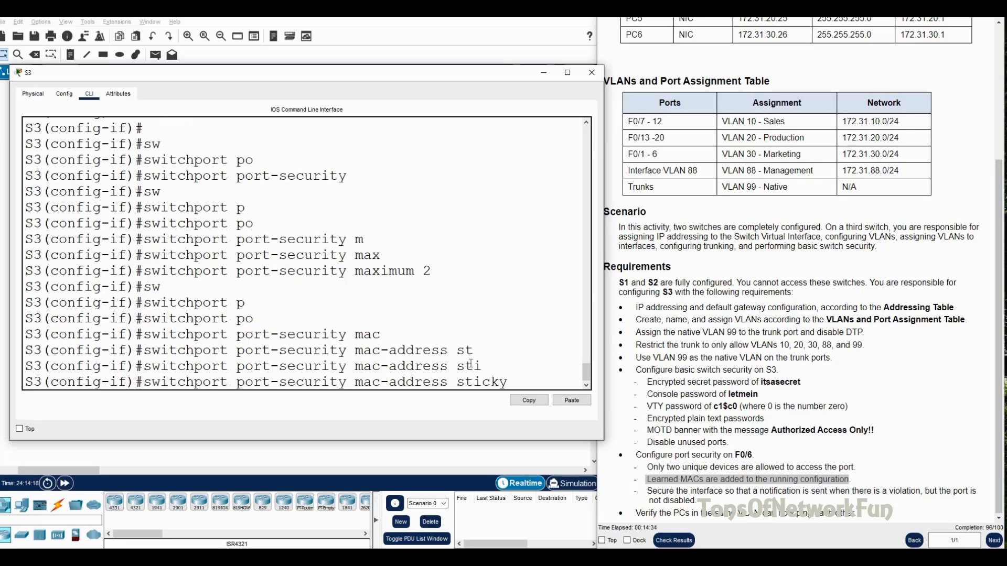
key(Return)
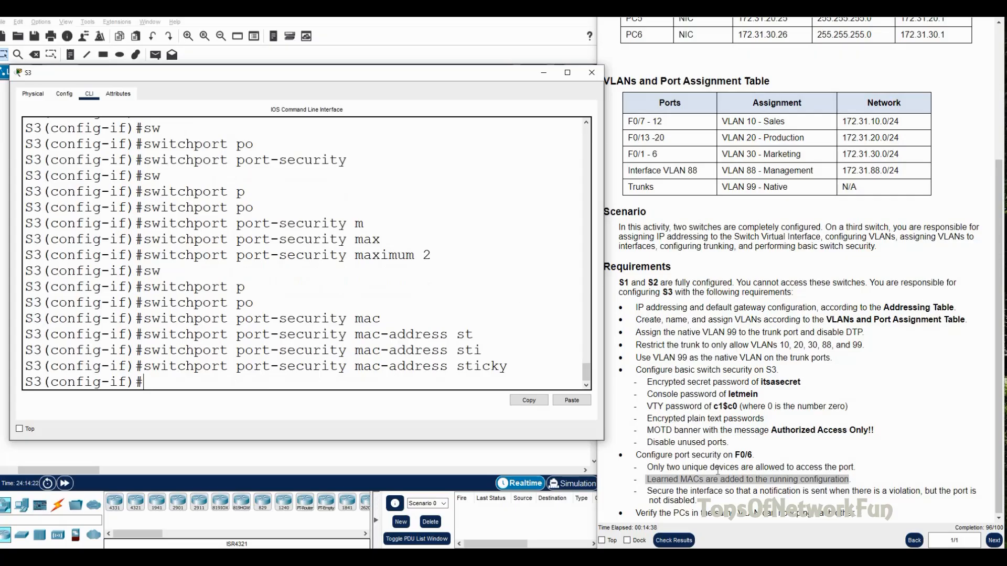
drag(649, 491, 696, 500)
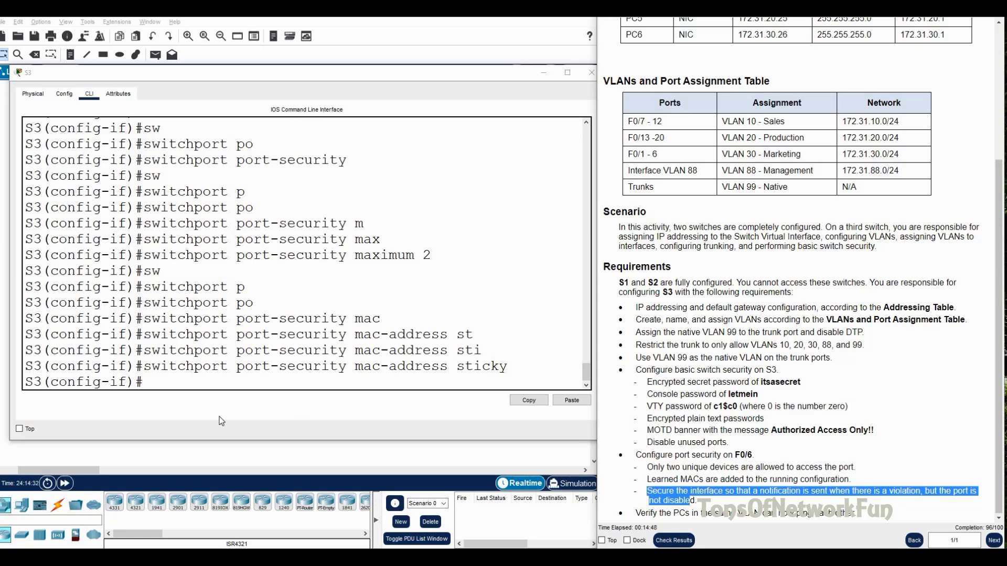
Step: On S3's F0/6, enter 'switchport port-security violation' and list the available violation modes
click(187, 386)
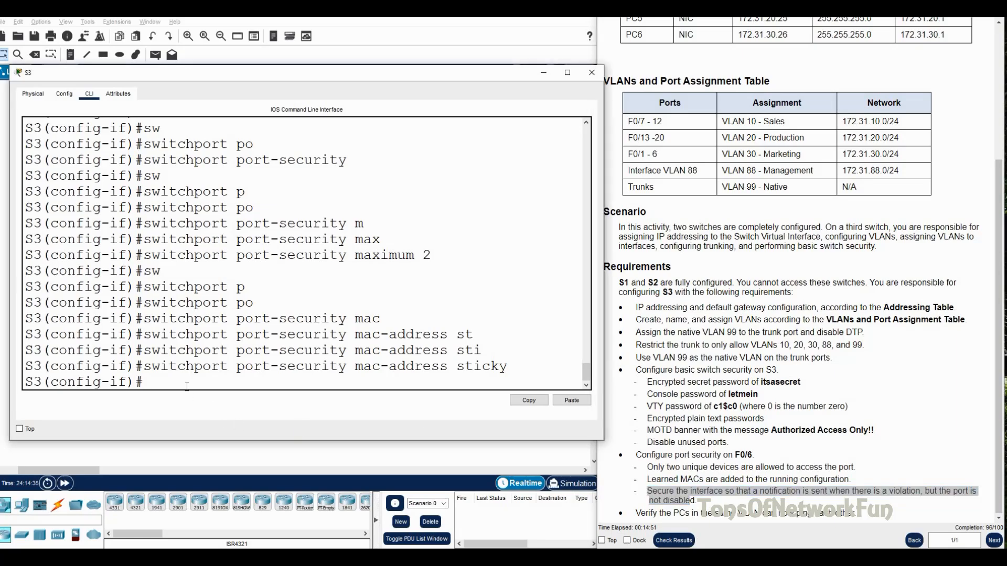
text(sw)
key(Tab)
text(p)
key(Tab)
text(o)
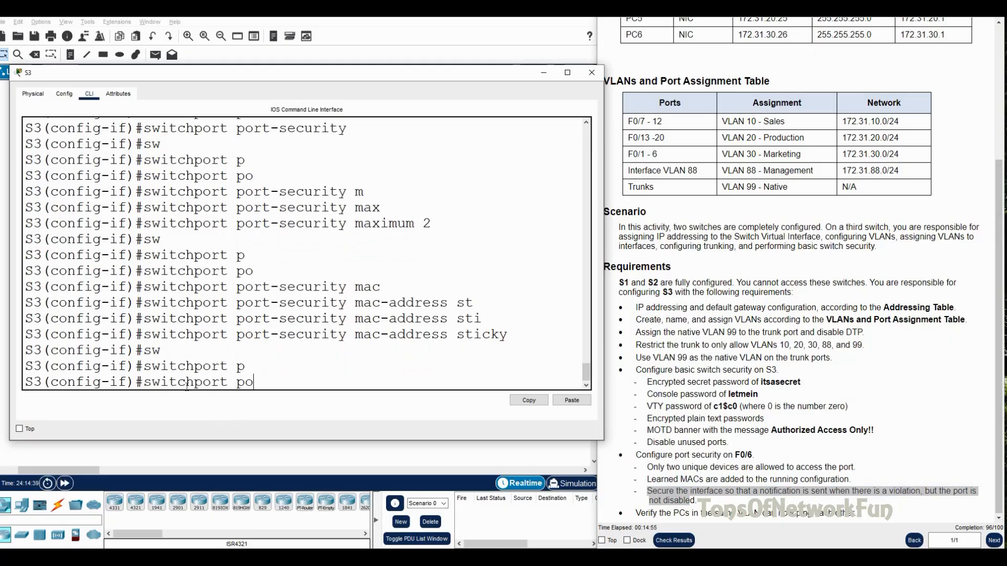
key(Tab)
text(vi)
key(Tab)
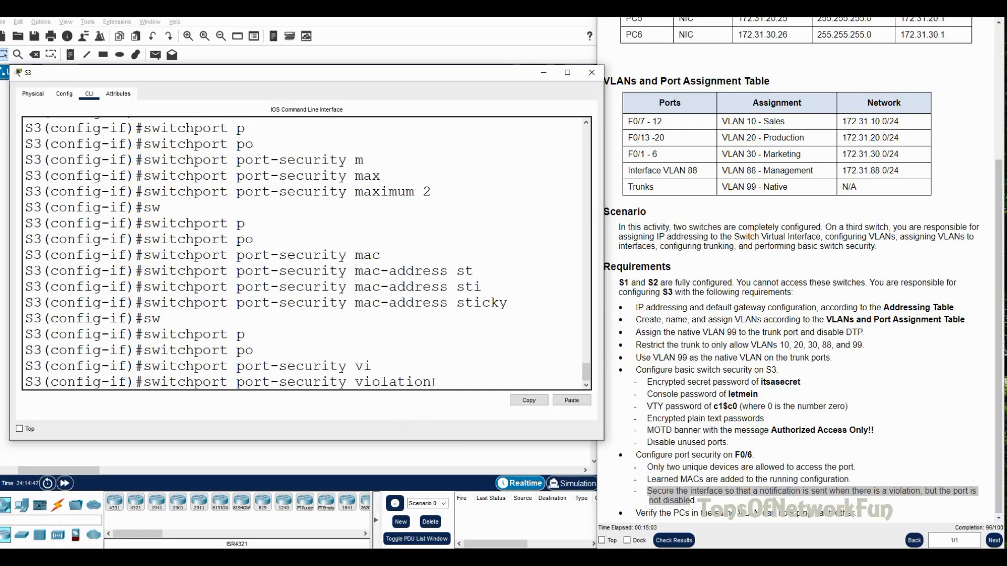
text(?)
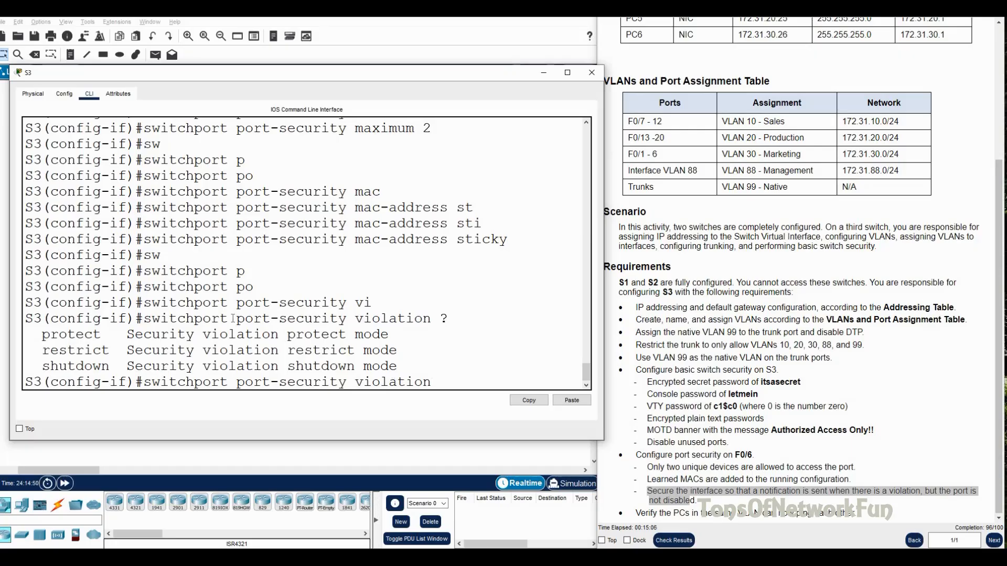
Step: Compare the protect, restrict and shutdown modes, then set F0/6's violation mode to restrict
double_click(53, 338)
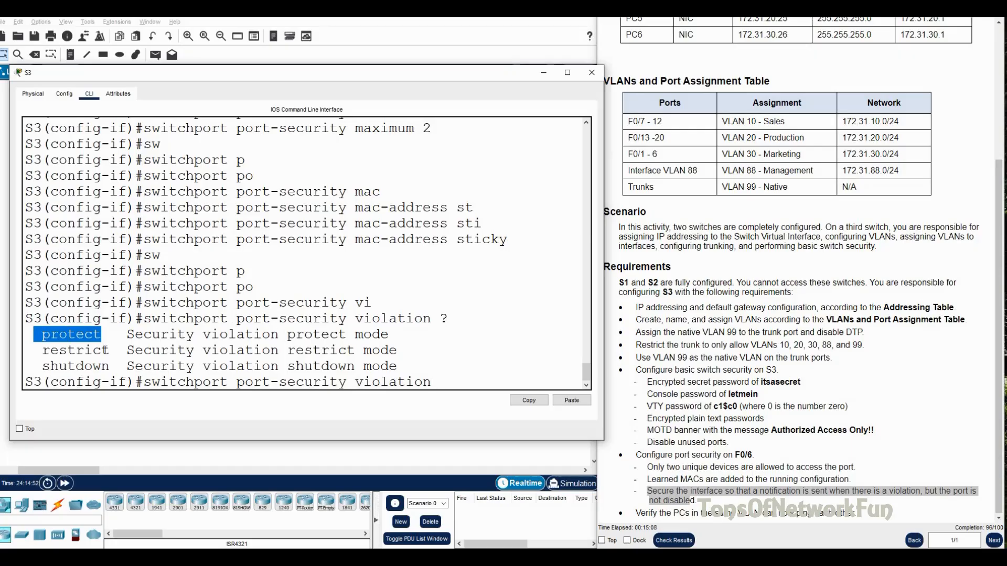
double_click(106, 350)
drag(111, 366, 45, 370)
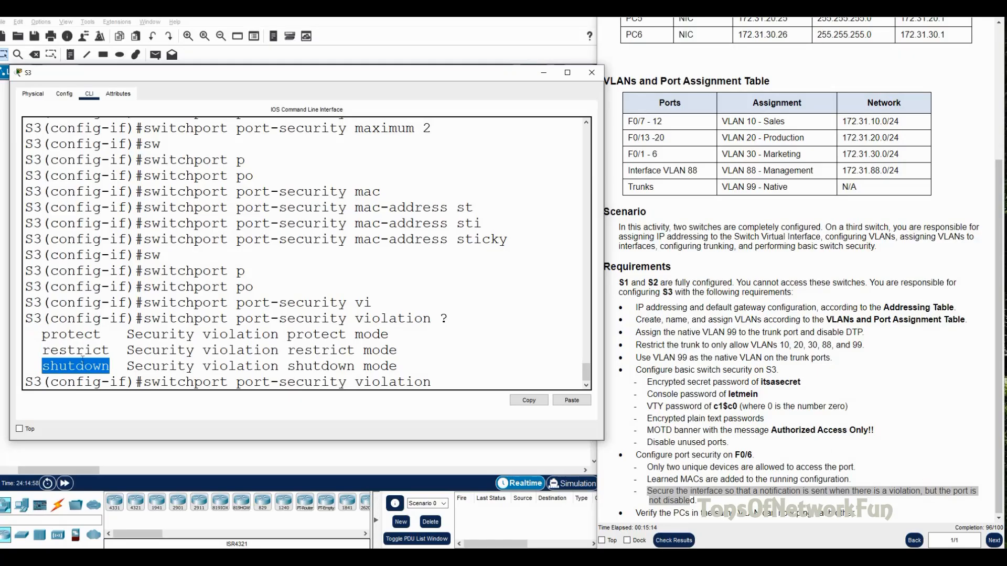
click(72, 349)
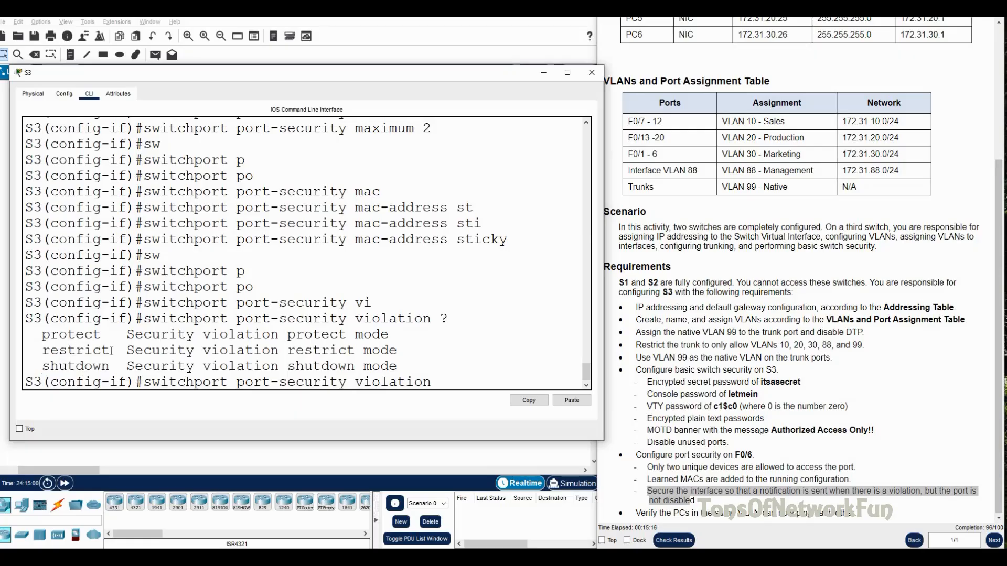
drag(111, 350, 42, 351)
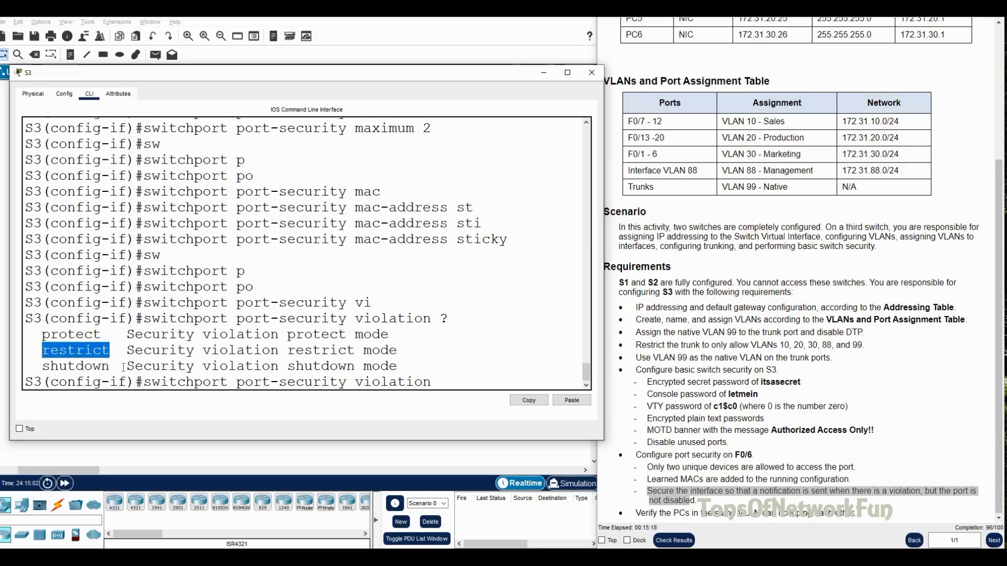
click(429, 382)
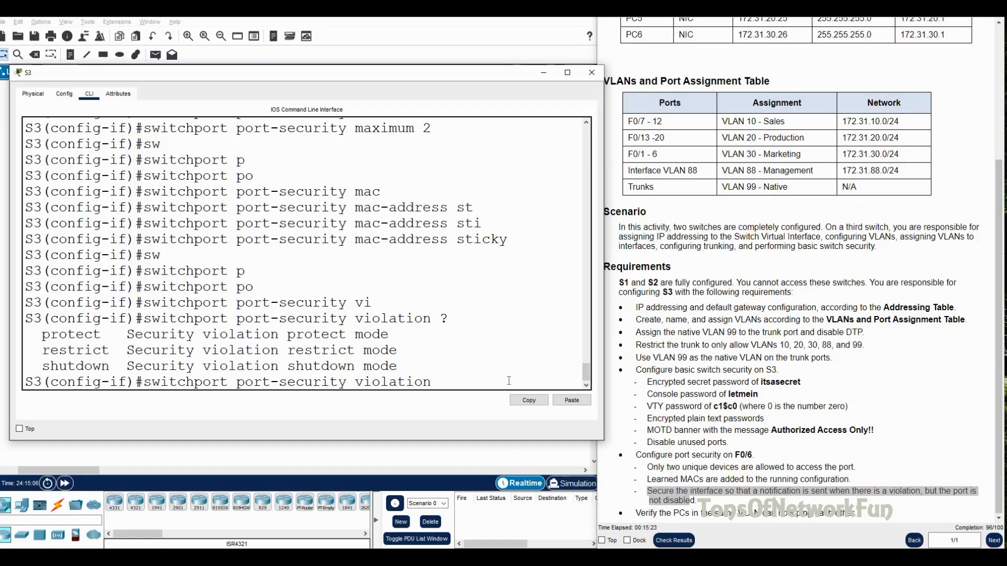
text(r)
key(Tab)
key(Return)
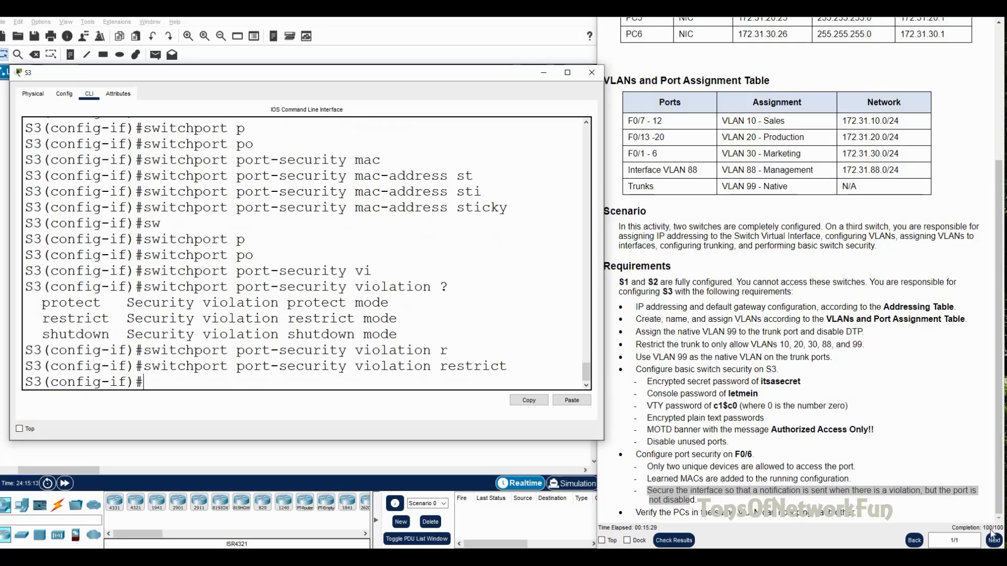
Step: Exit interface mode, save S3's configuration with 'do wr', and close the S3 window
click(902, 402)
drag(635, 514, 755, 514)
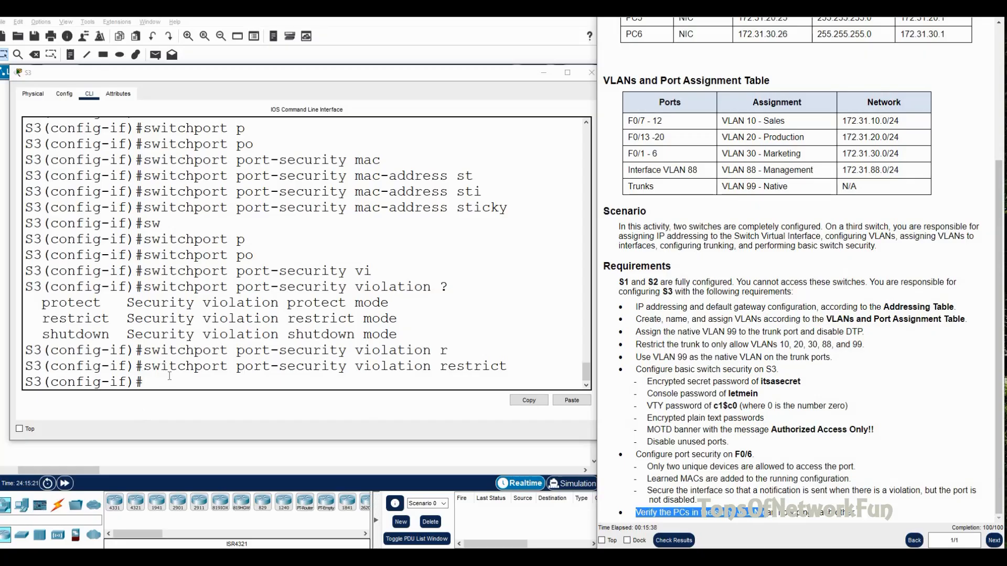
click(492, 191)
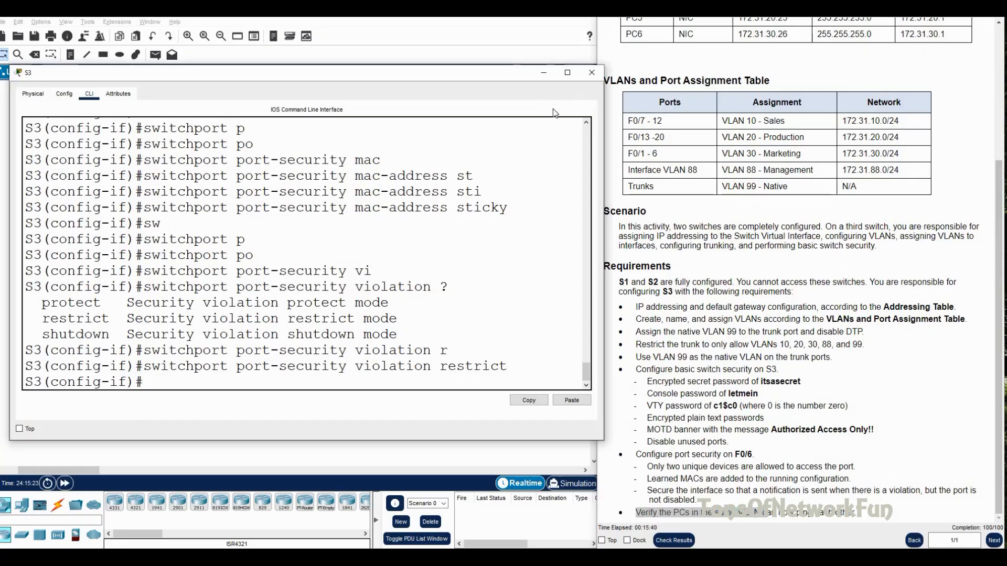
text(exit)
key(Return)
text(do wr)
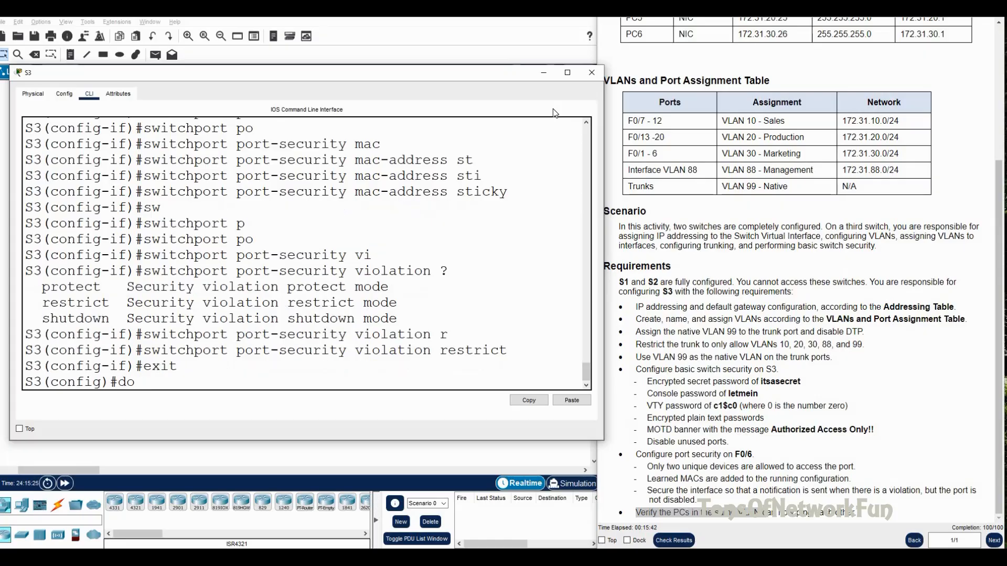
key(Return)
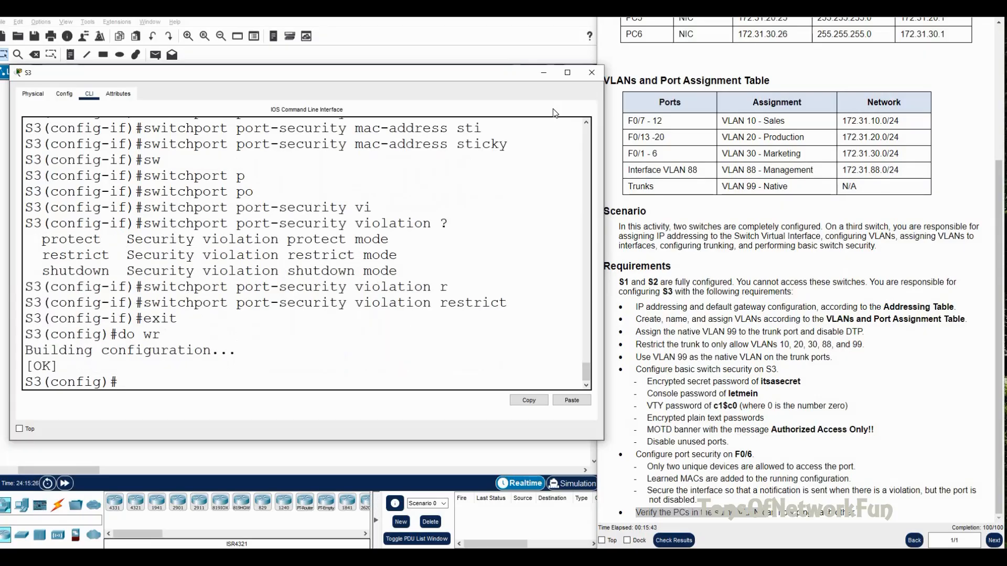
click(591, 73)
Step: From PC1's Command Prompt, ping PC4 at 172.31.10.24 and get four replies
scroll(691, 190, up, 5)
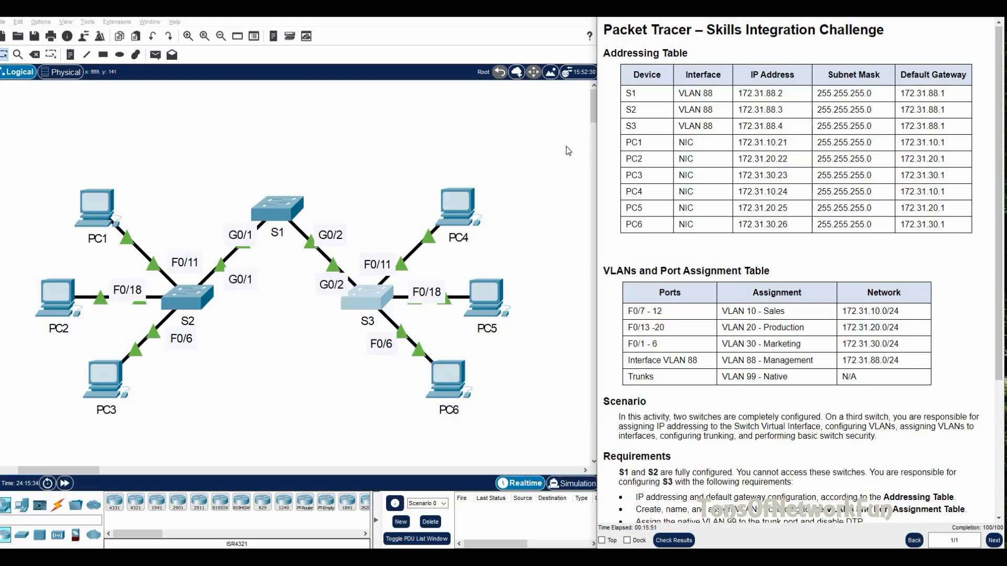
click(107, 209)
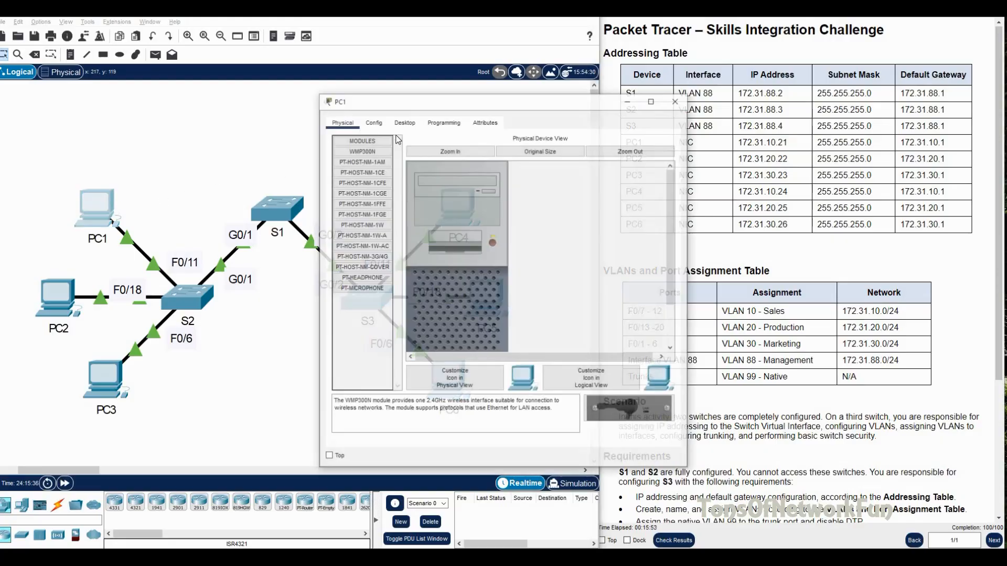
click(404, 123)
click(376, 148)
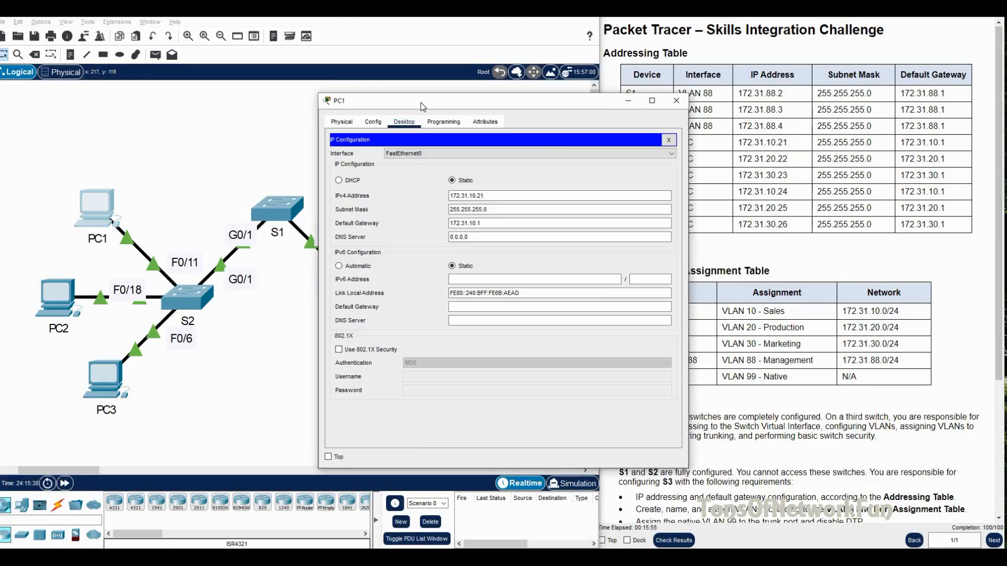
drag(420, 101, 291, 95)
click(539, 135)
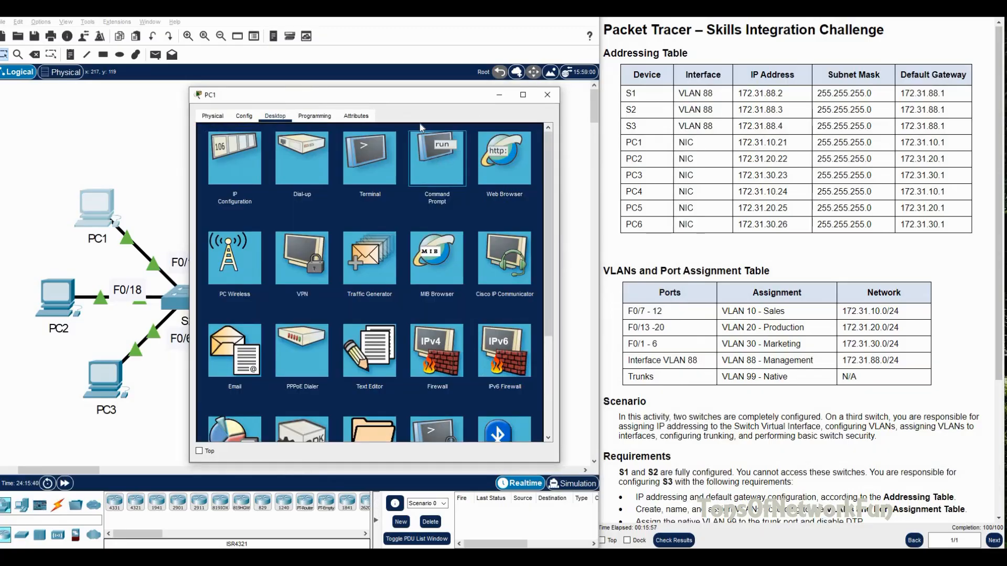
click(441, 158)
drag(395, 100, 343, 113)
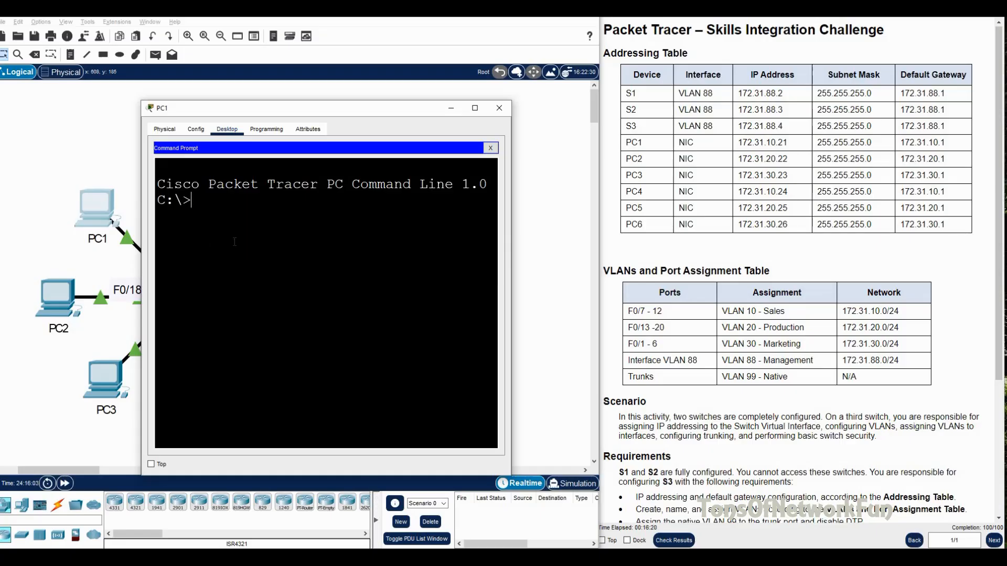
text(ping)
text(172.31.10.24)
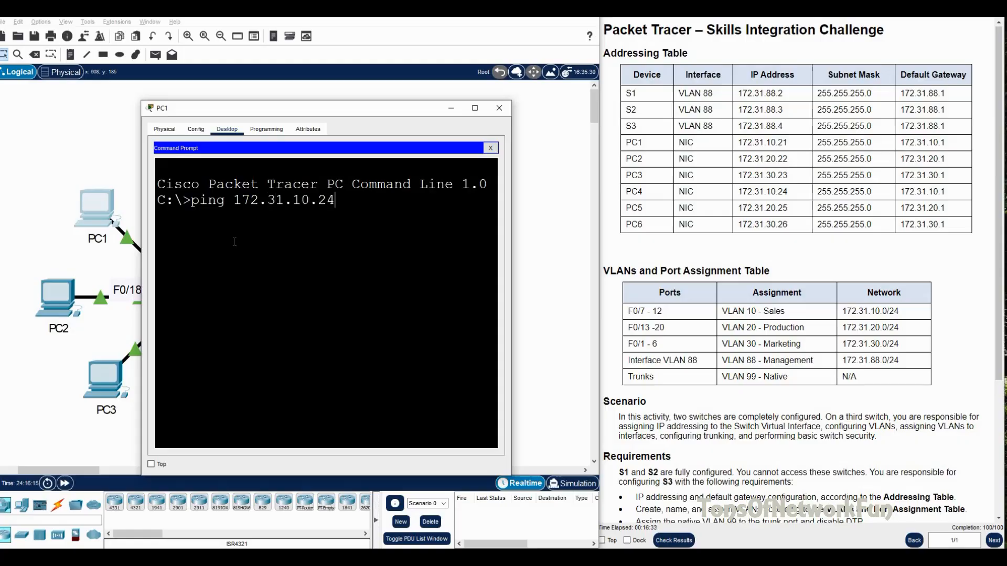
key(Return)
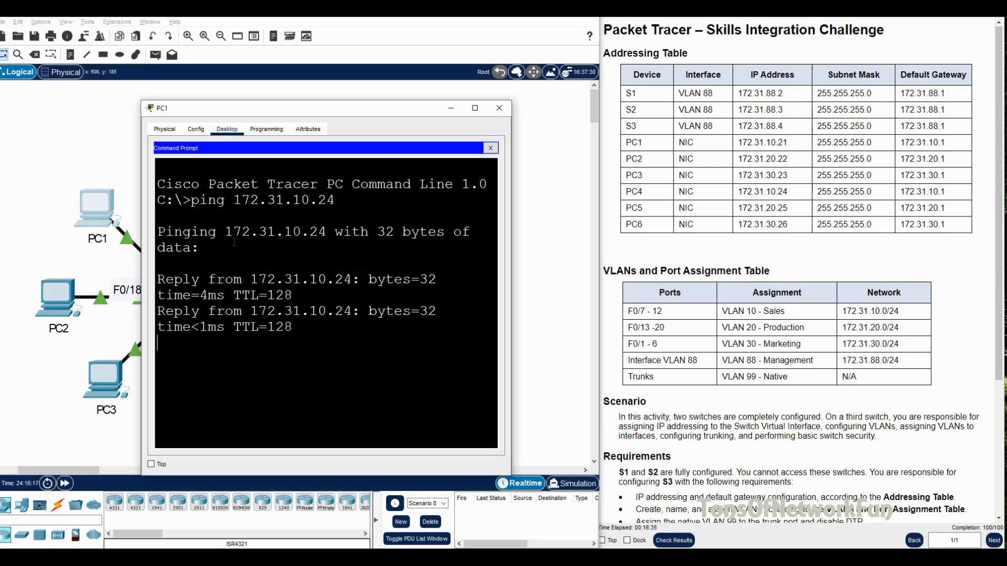
click(499, 108)
Step: Run 'ping 172.31.20.25' from PC2's Command Prompt, getting 4 of 4 replies to PC5
click(65, 295)
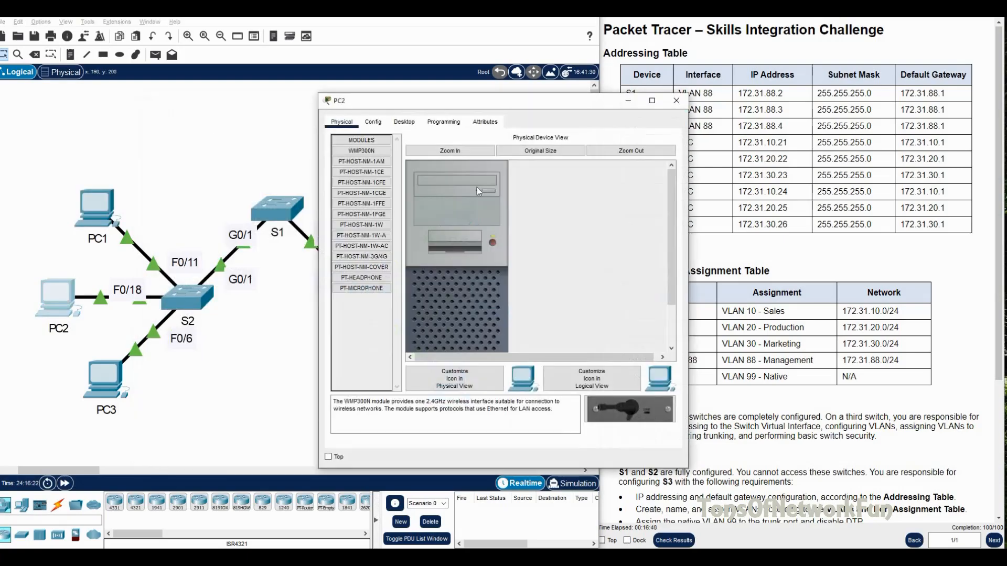
drag(509, 103, 344, 87)
click(240, 105)
click(420, 152)
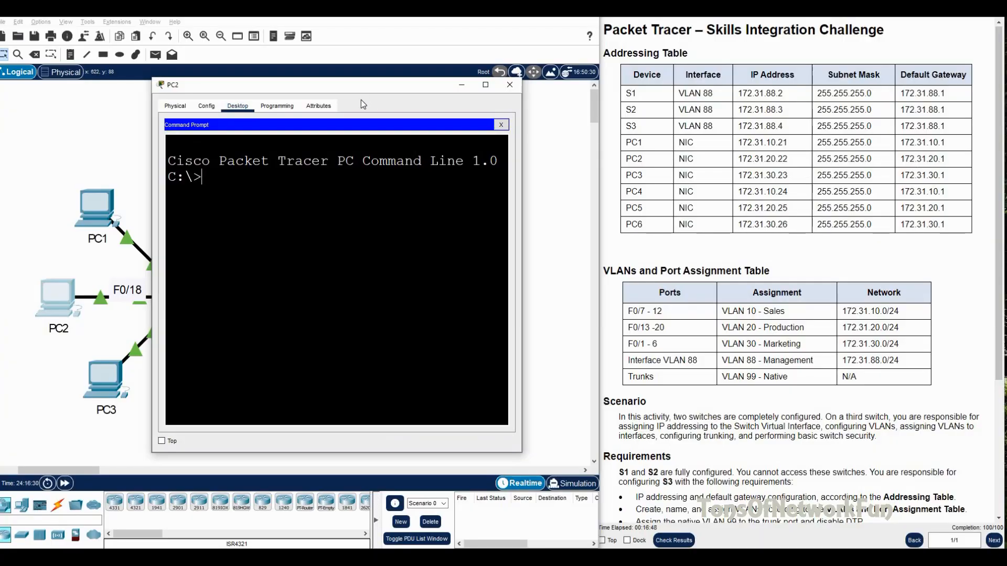
drag(359, 90, 316, 89)
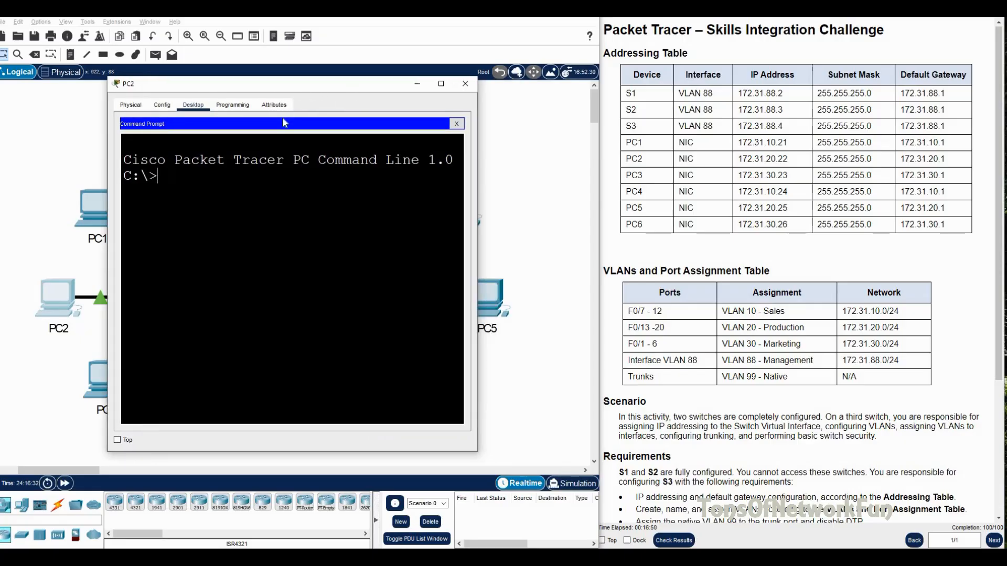
text(ping 172.31.2)
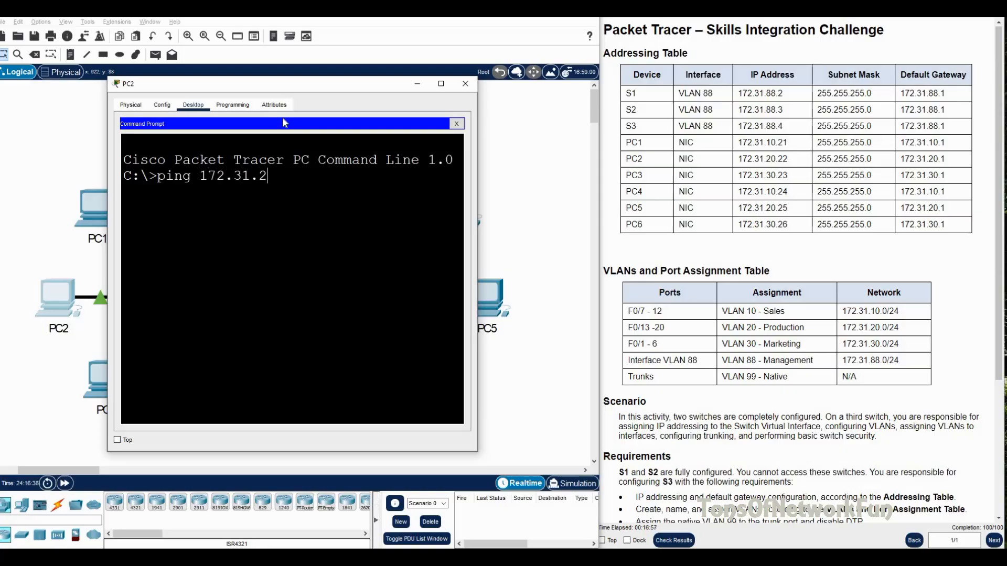
text(0.25)
key(Return)
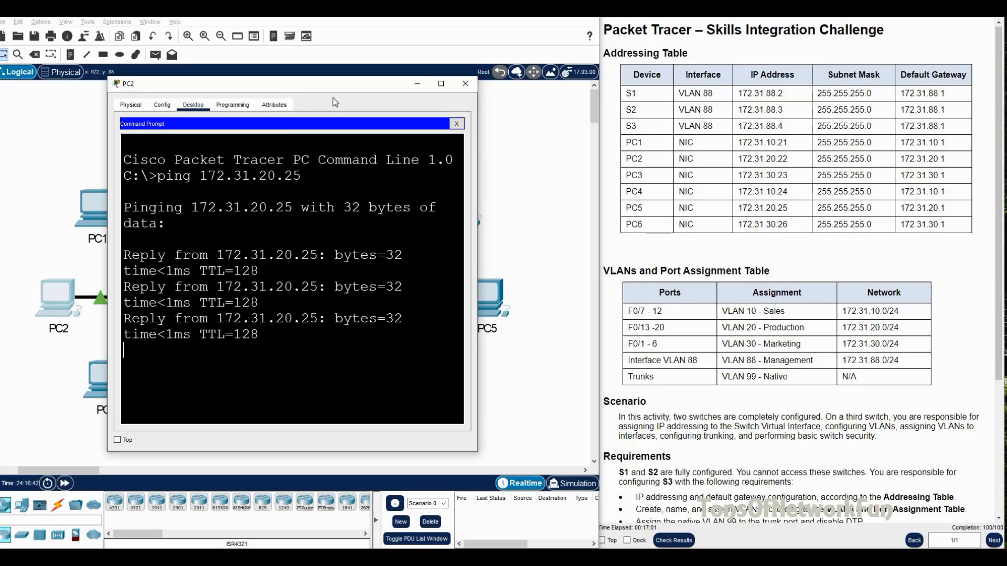
click(465, 83)
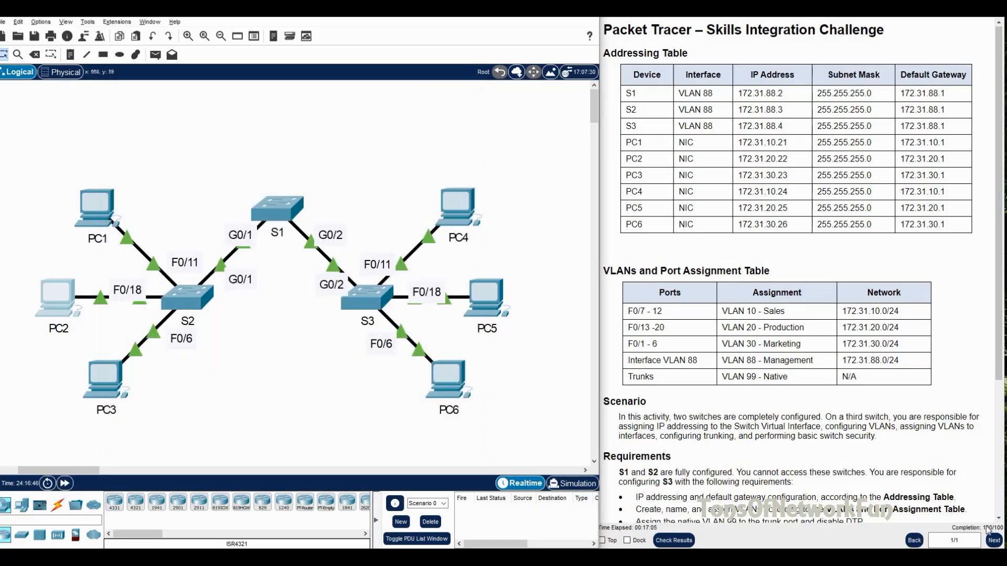